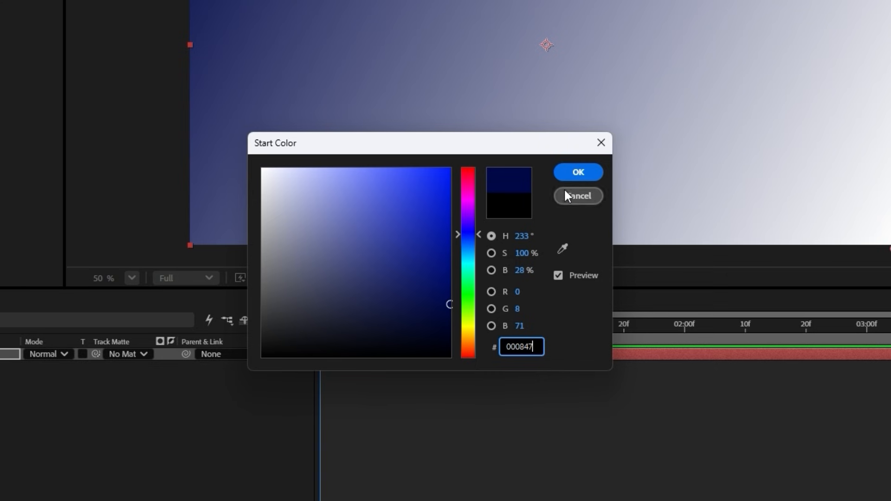
Confirm 000847 as the Gradient Ramp's start color and set its end color to 000D39.
{"action": "left_click", "coordinate": [572, 173]}
{"action": "left_click", "coordinate": [87, 85]}
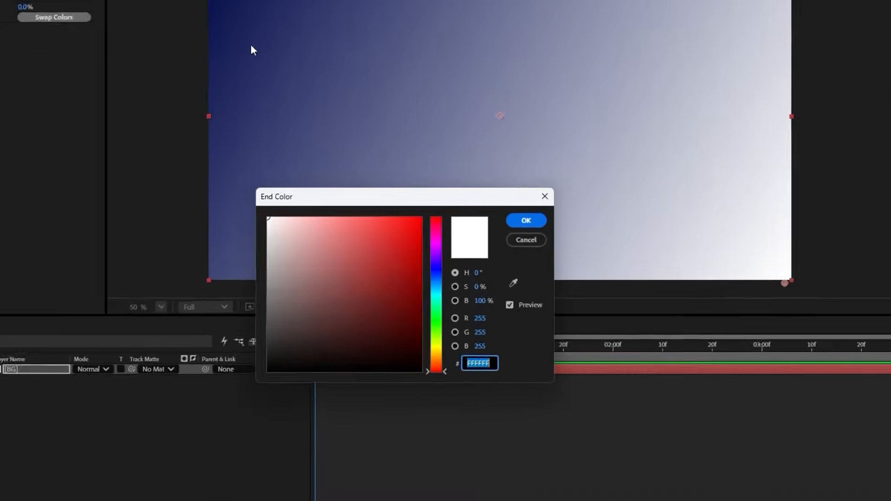
{"action": "type", "text": "000"}
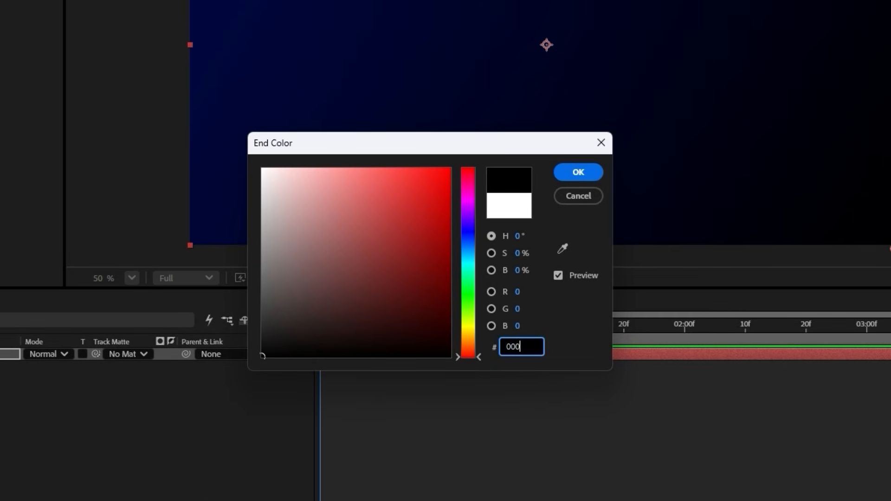
{"action": "type", "text": "D39"}
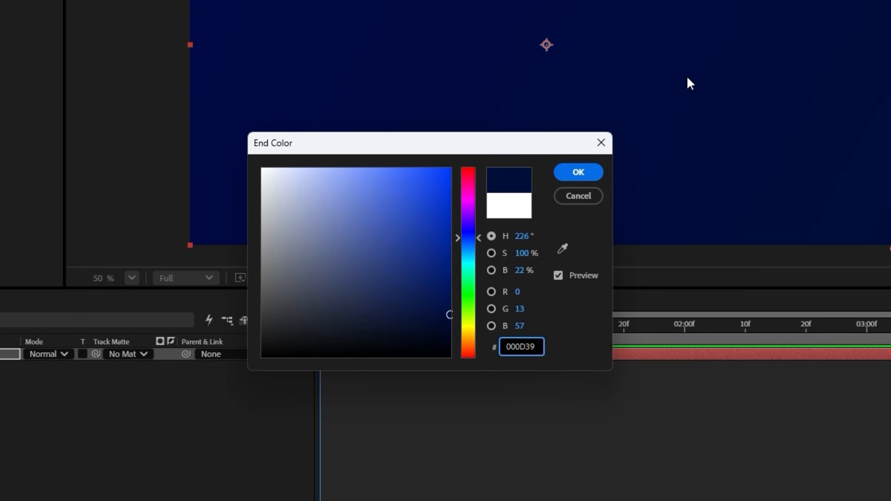
{"action": "left_click", "coordinate": [577, 172]}
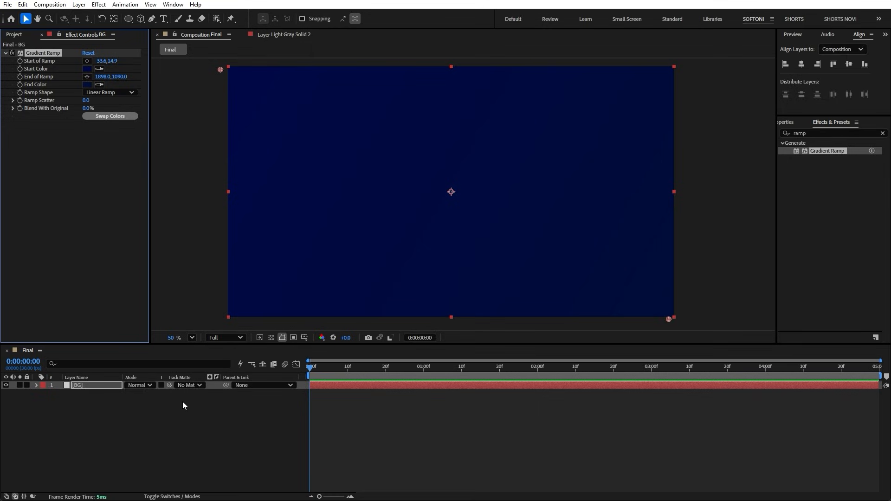
Create a new 1920 × 1080 px solid layer named FN in the Final composition.
{"action": "right_click", "coordinate": [124, 411]}
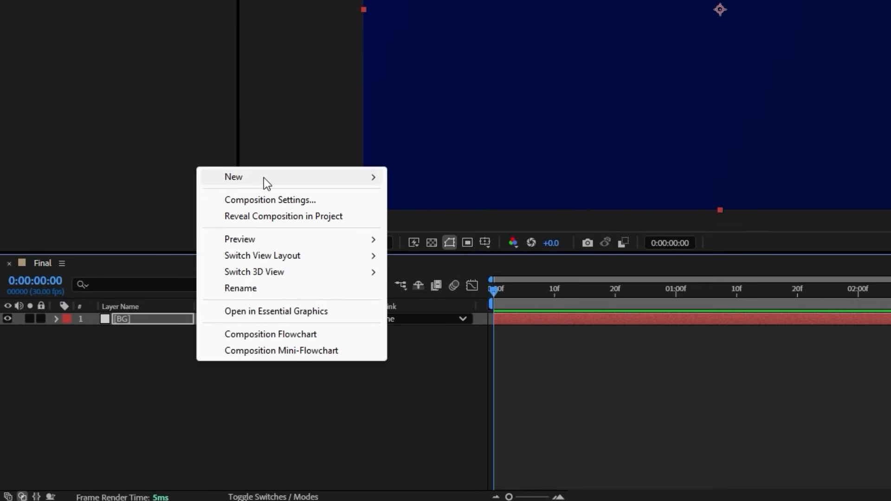
{"action": "mouse_move", "coordinate": [263, 177]}
{"action": "left_click", "coordinate": [441, 217]}
{"action": "type", "text": "FN"}
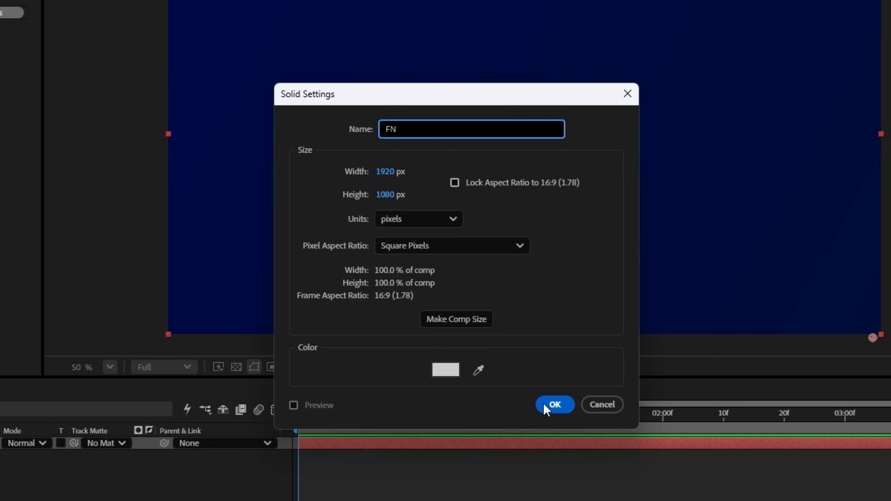
{"action": "left_click", "coordinate": [544, 405]}
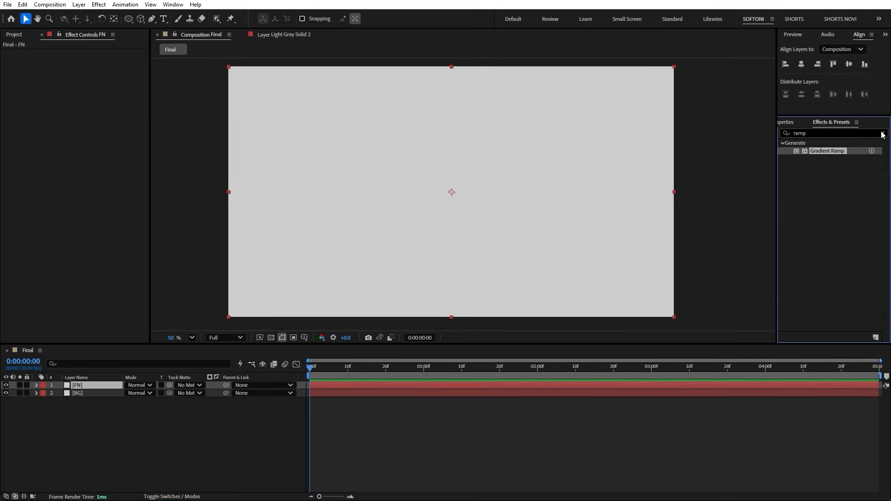
Find the Fractal Noise effect and apply it to the FN layer.
{"action": "left_click", "coordinate": [881, 134]}
{"action": "type", "text": "fracta"}
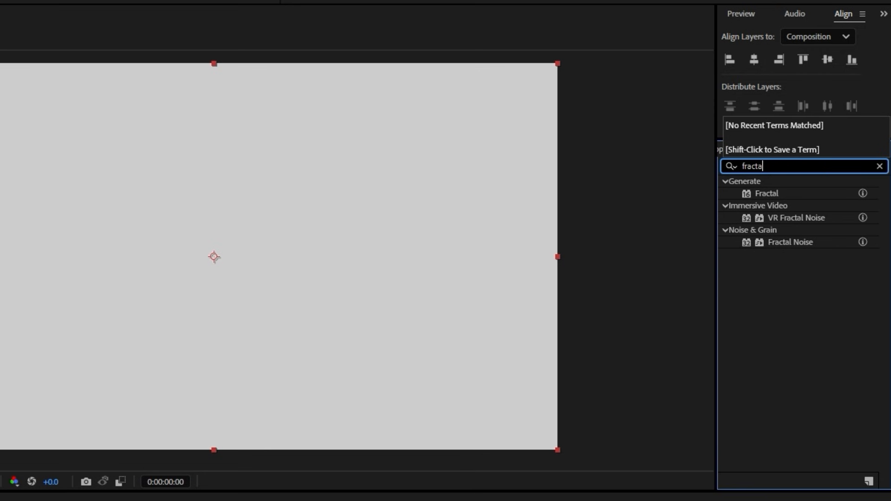
{"action": "left_click_drag", "start_coordinate": [801, 245], "coordinate": [101, 383]}
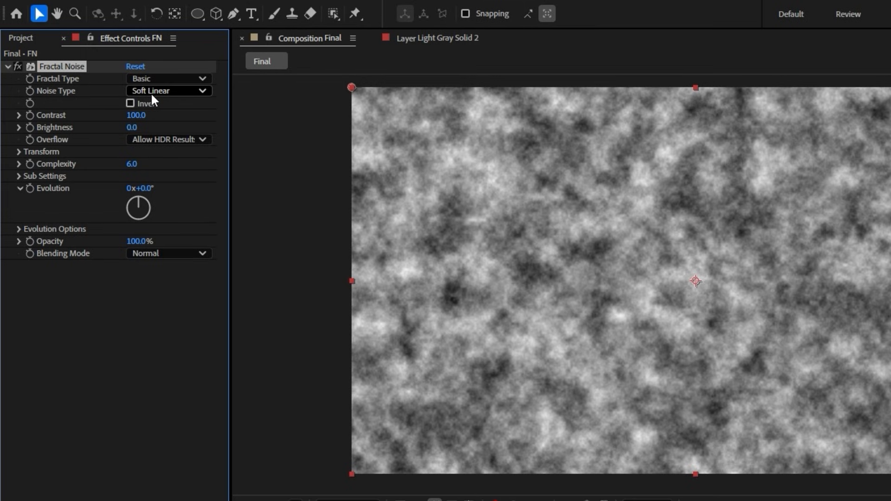
Set the Fractal Noise's noise type to Block and its complexity to 1.
{"action": "left_click", "coordinate": [141, 85]}
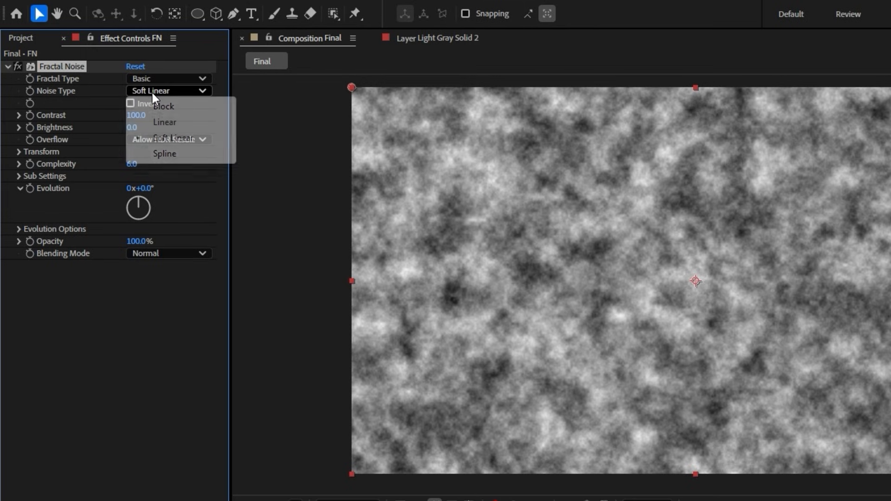
{"action": "left_click", "coordinate": [163, 106]}
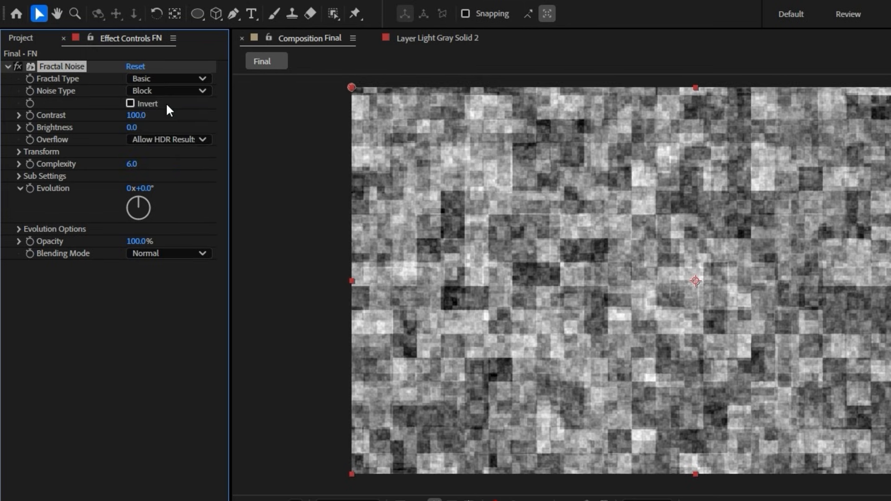
{"action": "type", "text": "1"}
{"action": "key", "text": "Return"}
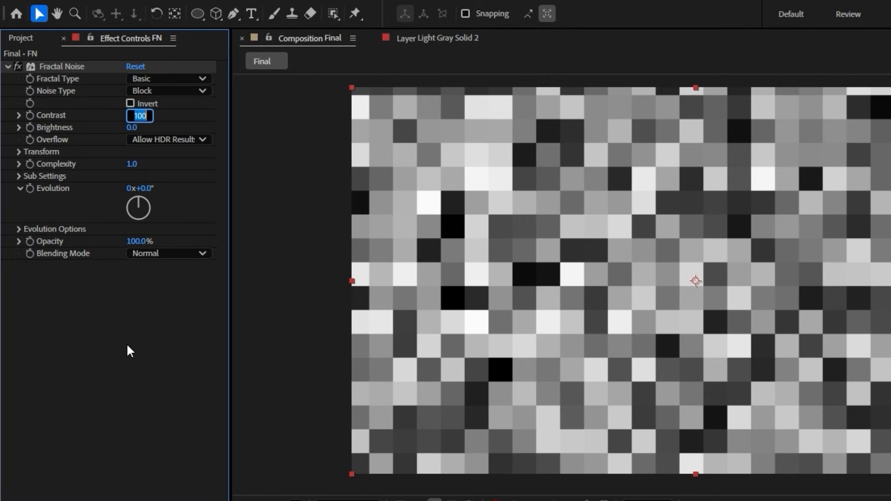
Set the Fractal Noise's contrast to 200 and its transform scale to 400.
{"action": "type", "text": "200"}
{"action": "key", "text": "Return"}
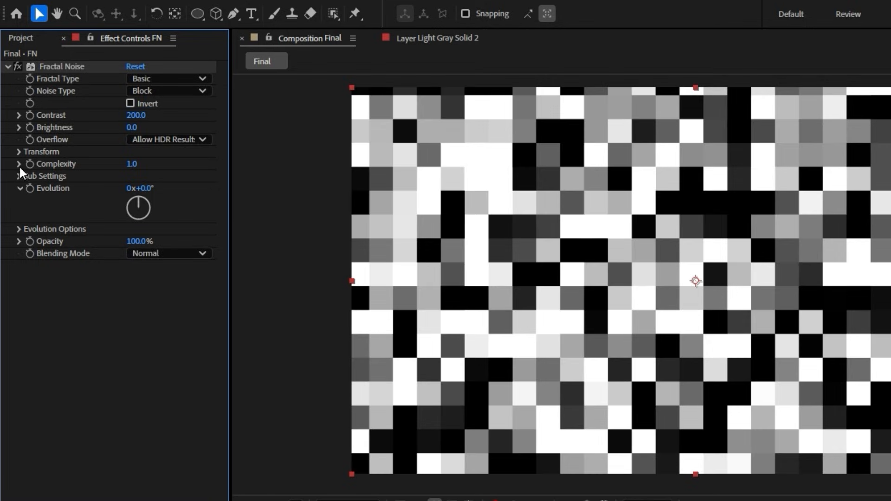
{"action": "left_click", "coordinate": [19, 152]}
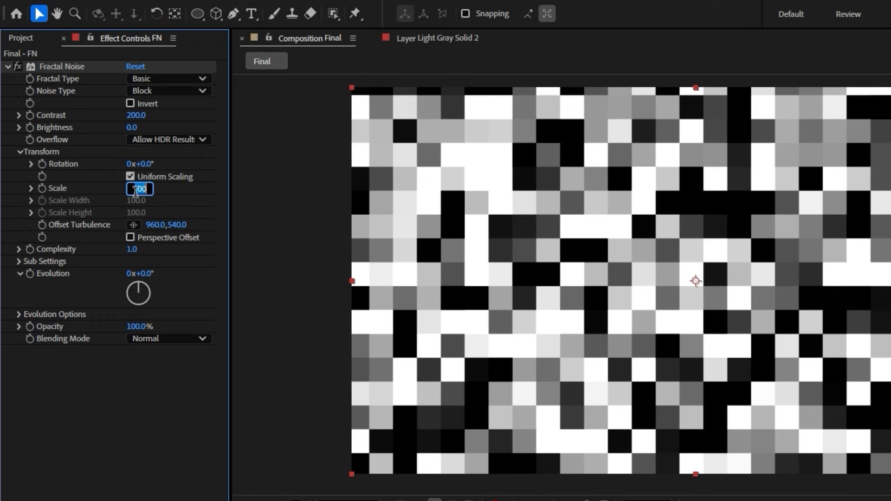
{"action": "key", "text": "Return"}
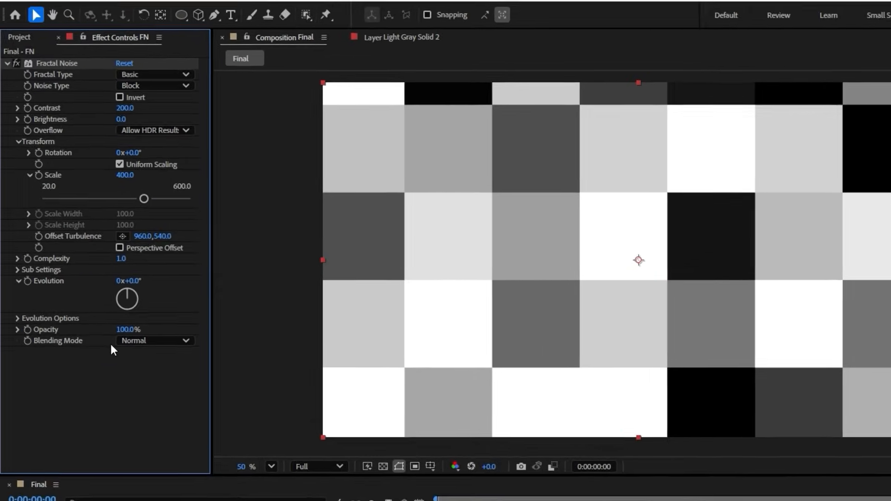
Keyframe the Fractal Noise's Evolution from 0° at 0:00:00:00 to 180° at 0:00:04:29 and preview the animation.
{"action": "left_click", "coordinate": [20, 206]}
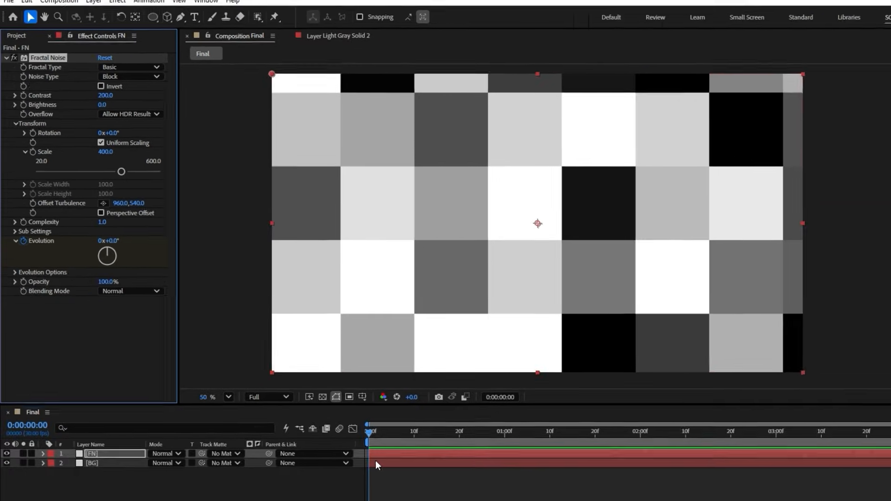
{"action": "left_click_drag", "start_coordinate": [371, 436], "coordinate": [874, 376]}
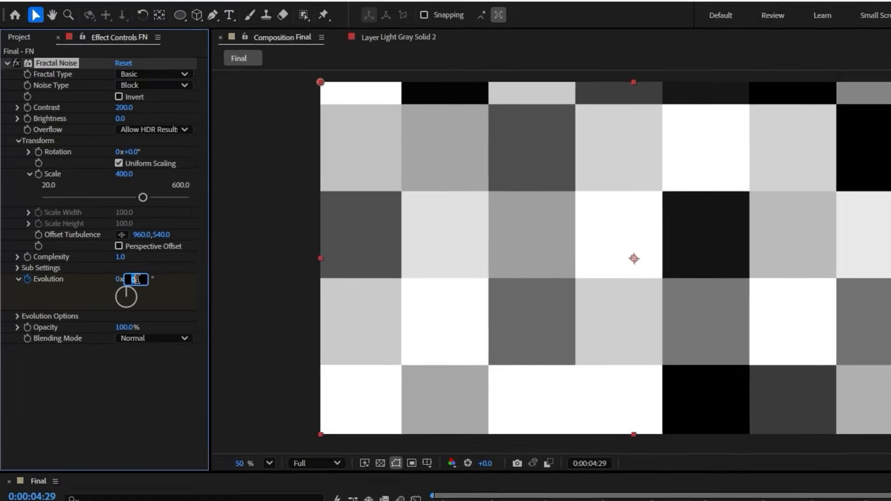
{"action": "left_click", "coordinate": [96, 208]}
{"action": "type", "text": "180"}
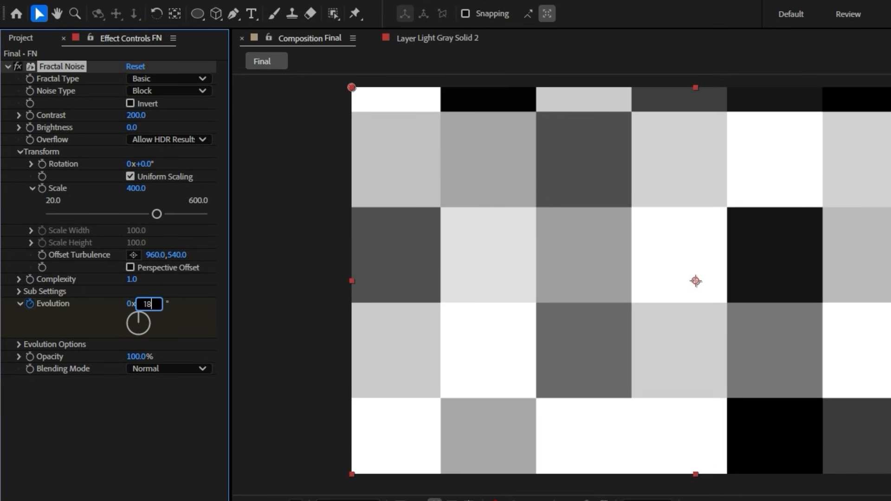
{"action": "left_click", "coordinate": [167, 432]}
{"action": "key", "text": "space"}
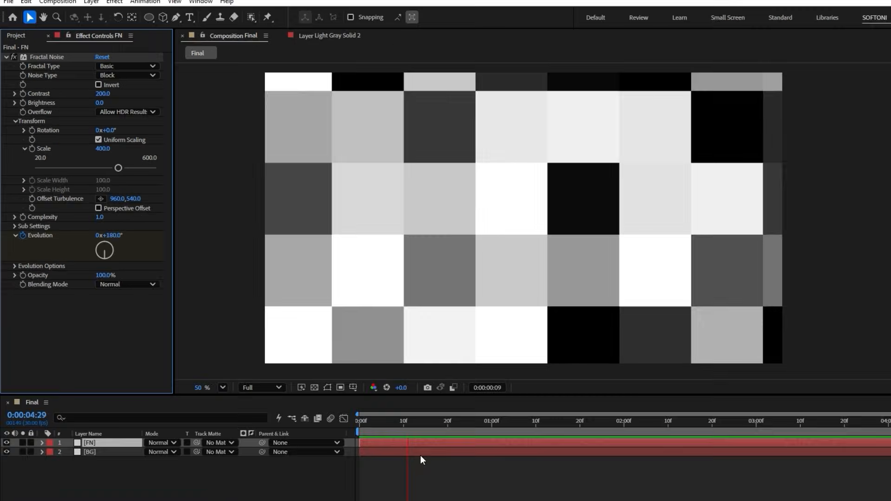
{"action": "left_click_drag", "start_coordinate": [341, 374], "coordinate": [244, 369]}
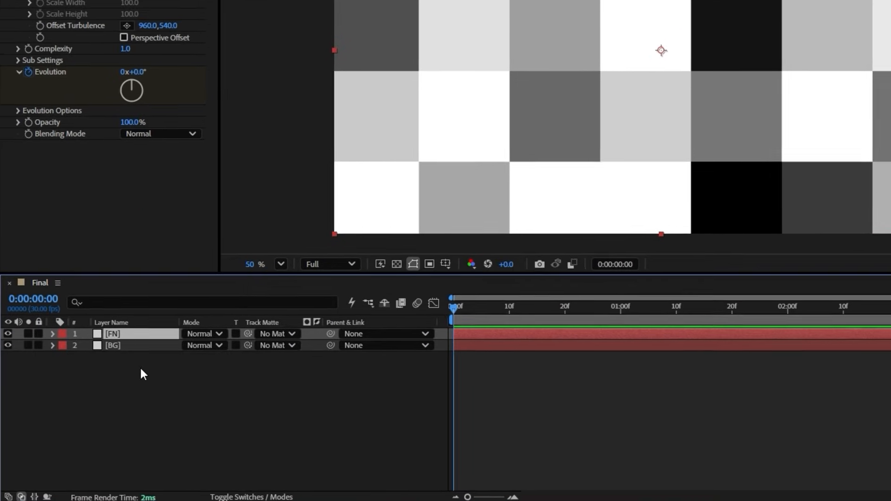
Set the FN layer's opacity to 3% and its blending mode to Add, and check the composition at 0:00:02:00.
{"action": "key", "text": "t"}
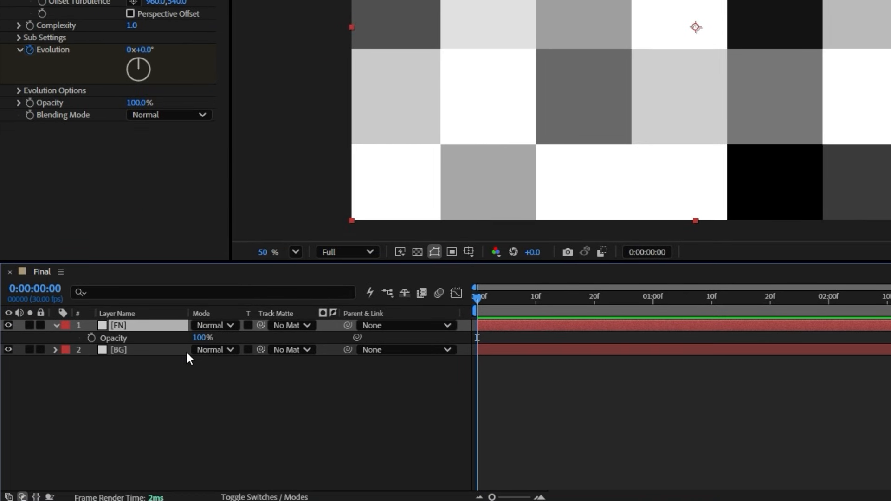
{"action": "type", "text": "3"}
{"action": "key", "text": "Return"}
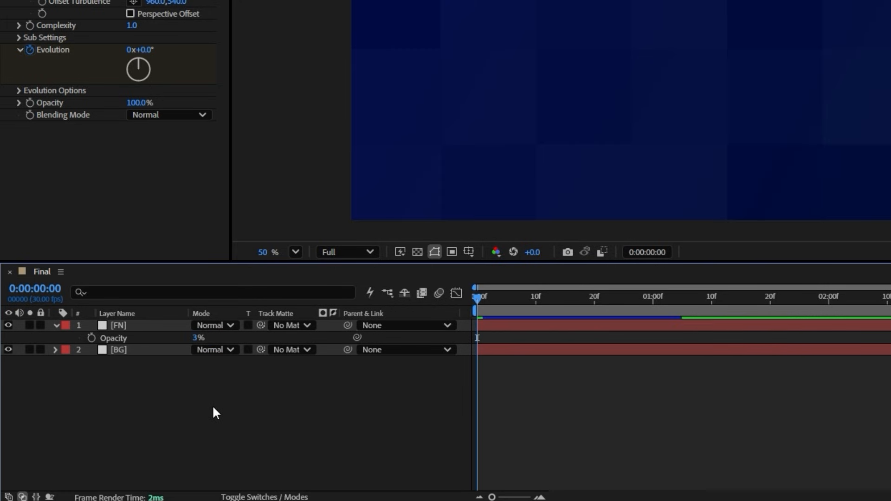
{"action": "left_click", "coordinate": [206, 326]}
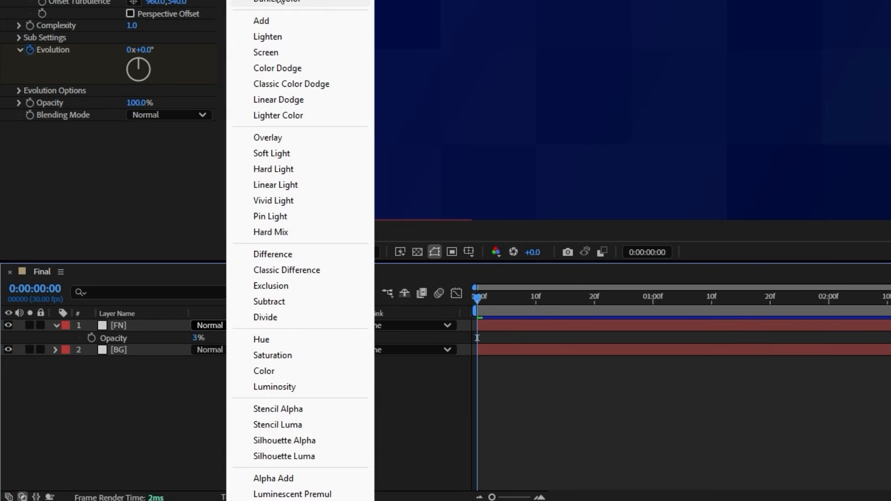
{"action": "left_click", "coordinate": [260, 20]}
{"action": "left_click", "coordinate": [40, 375]}
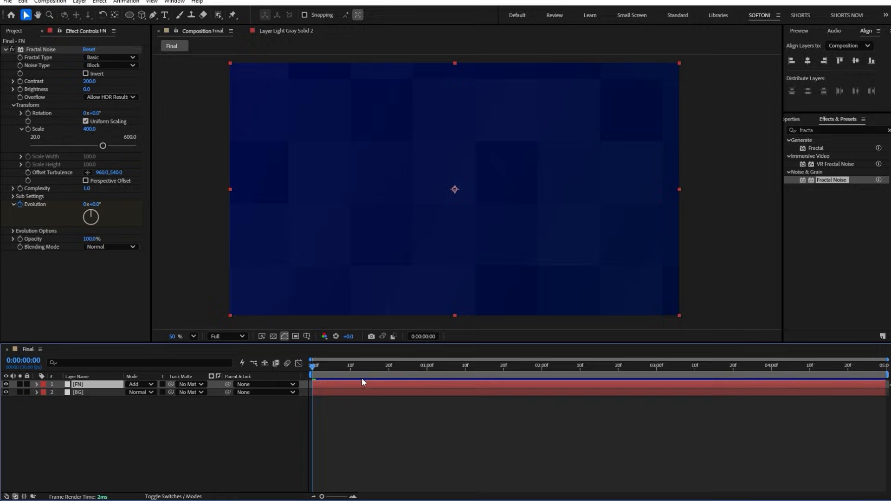
{"action": "left_click_drag", "start_coordinate": [362, 356], "coordinate": [516, 357]}
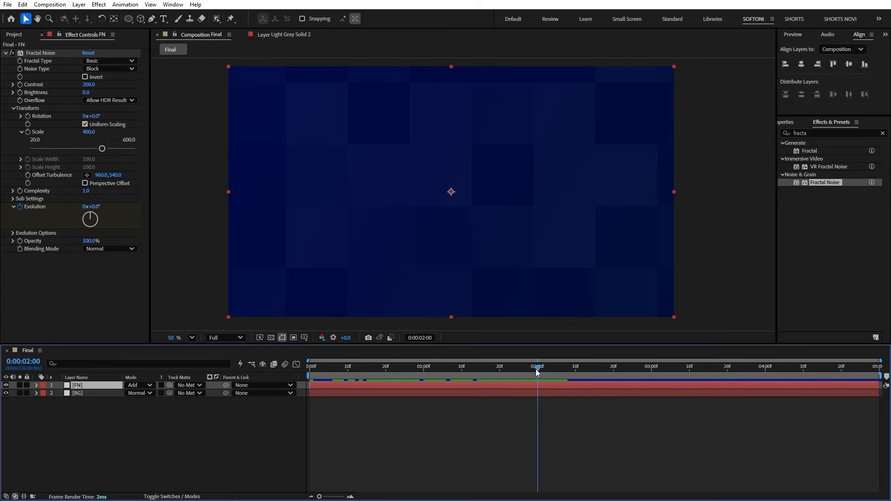
Close the FN layer's effect controls and create a new 1920 × 1080 px solid layer named Dots.
{"action": "key", "text": "F2"}
{"action": "left_click", "coordinate": [42, 34]}
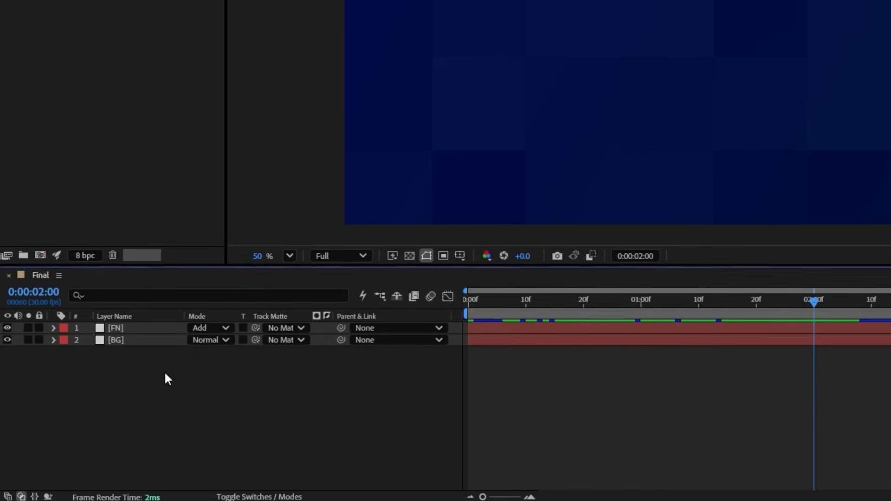
{"action": "right_click", "coordinate": [112, 415]}
{"action": "mouse_move", "coordinate": [153, 298]}
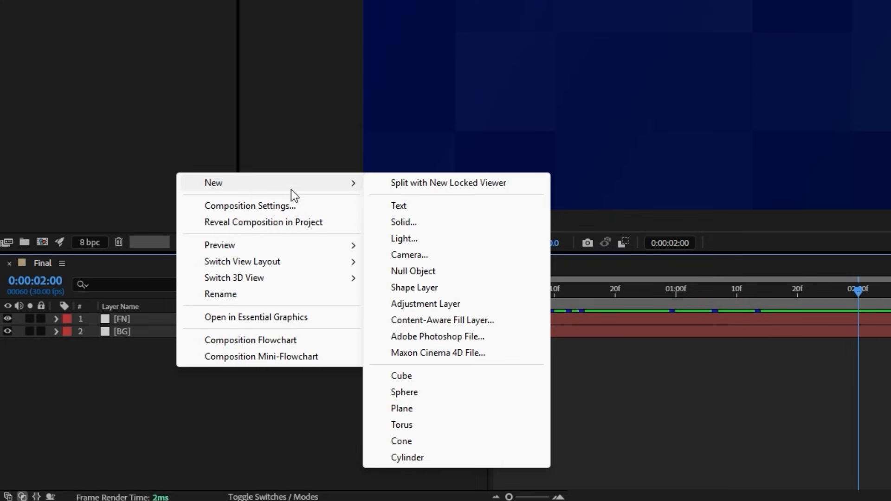
{"action": "left_click", "coordinate": [403, 222]}
{"action": "type", "text": "D"}
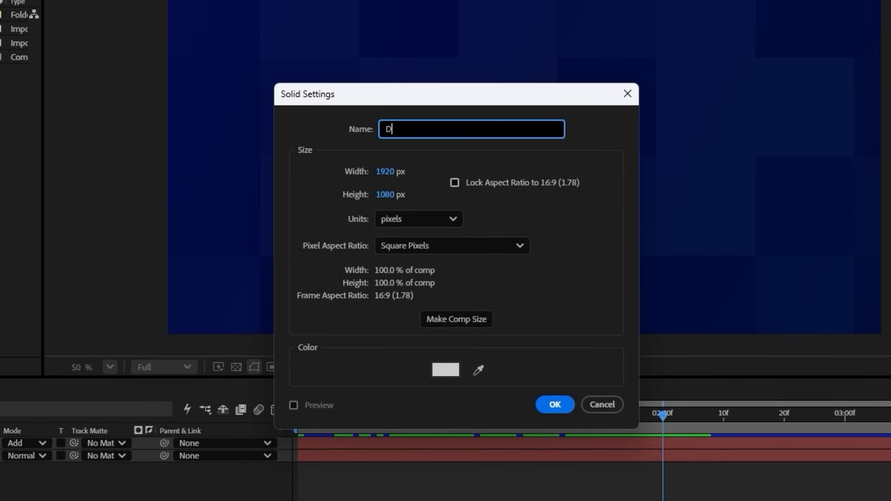
{"action": "type", "text": "ots"}
{"action": "left_click", "coordinate": [556, 405]}
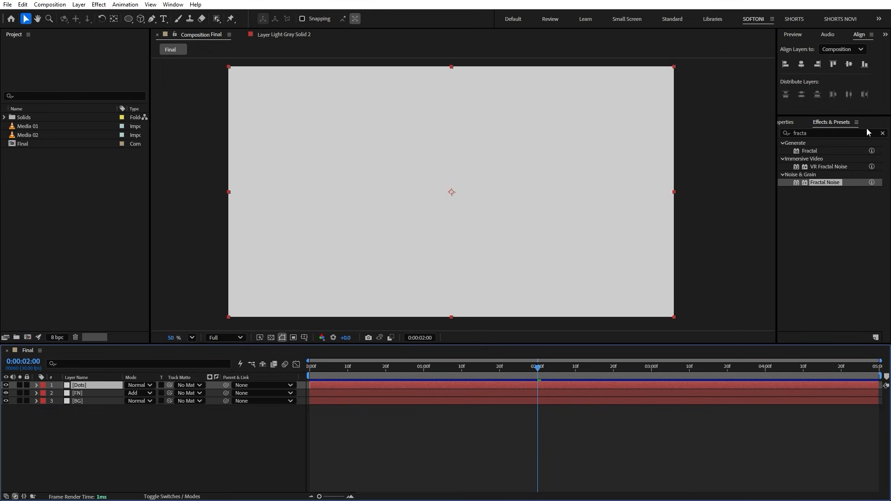
Apply the Fill effect to the Dots layer and set its color to white.
{"action": "left_click", "coordinate": [883, 133]}
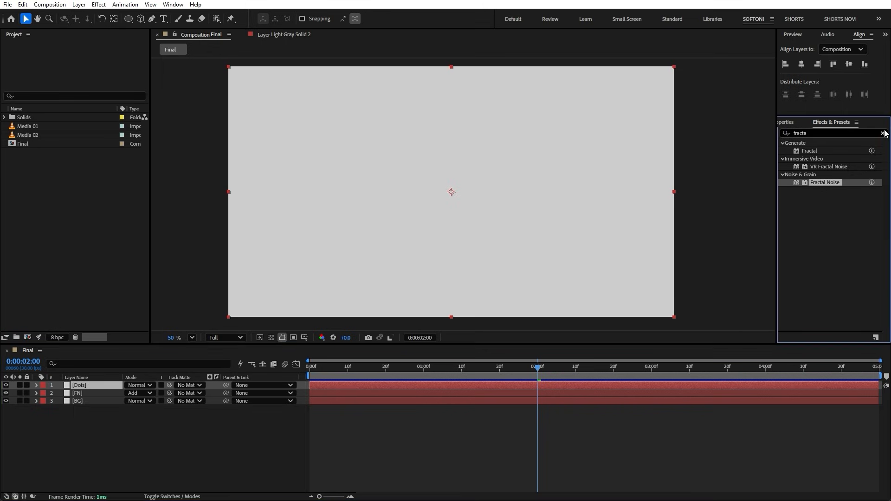
{"action": "type", "text": "fill"}
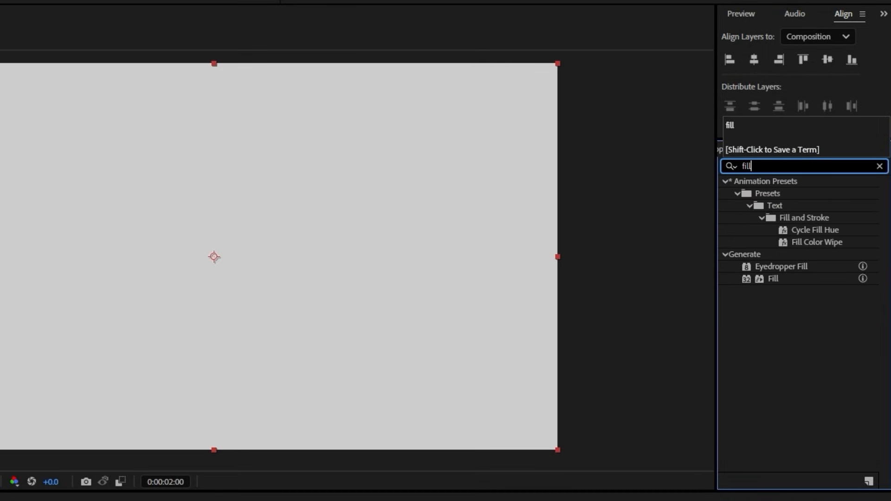
{"action": "left_click_drag", "start_coordinate": [780, 278], "coordinate": [101, 390]}
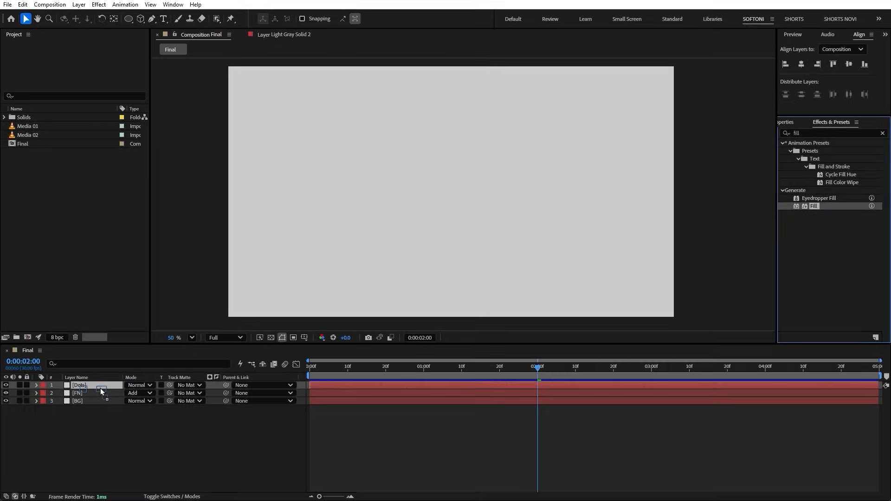
{"action": "left_click", "coordinate": [87, 77]}
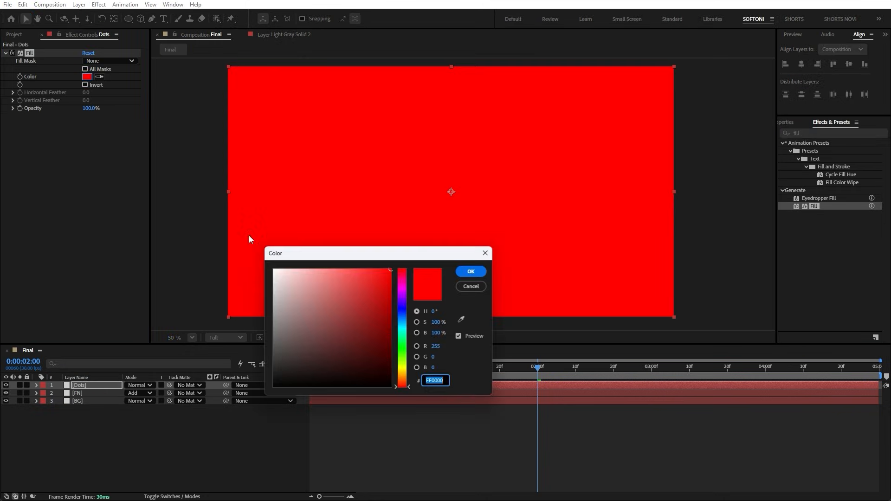
{"action": "left_click", "coordinate": [276, 269]}
{"action": "left_click", "coordinate": [466, 274]}
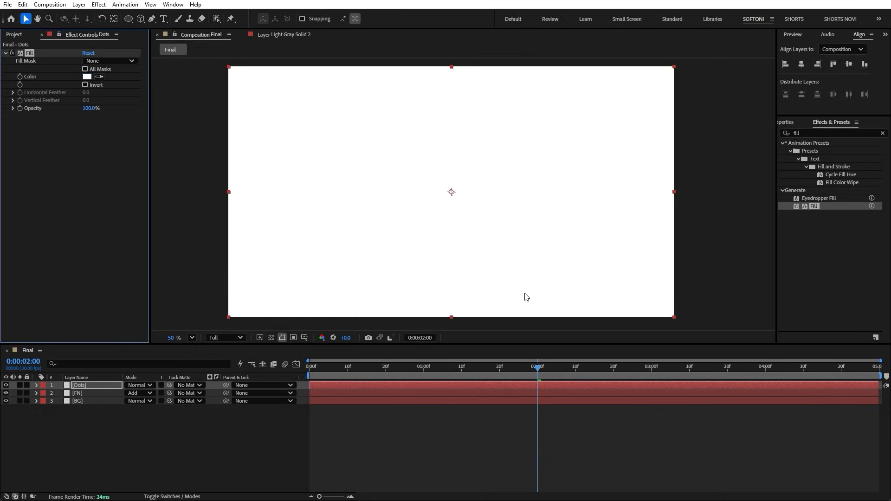
Apply the CC Ball Action effect to the Dots layer.
{"action": "left_click", "coordinate": [882, 133]}
{"action": "left_click", "coordinate": [847, 134]}
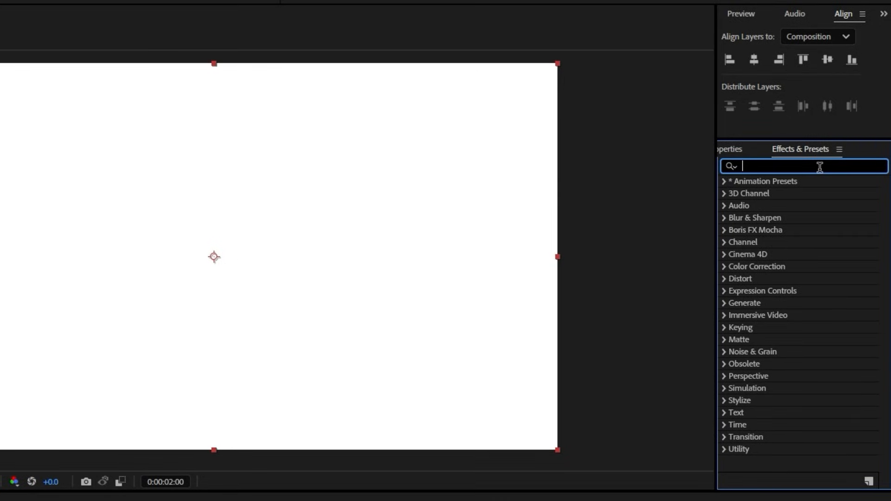
{"action": "type", "text": "ball a"}
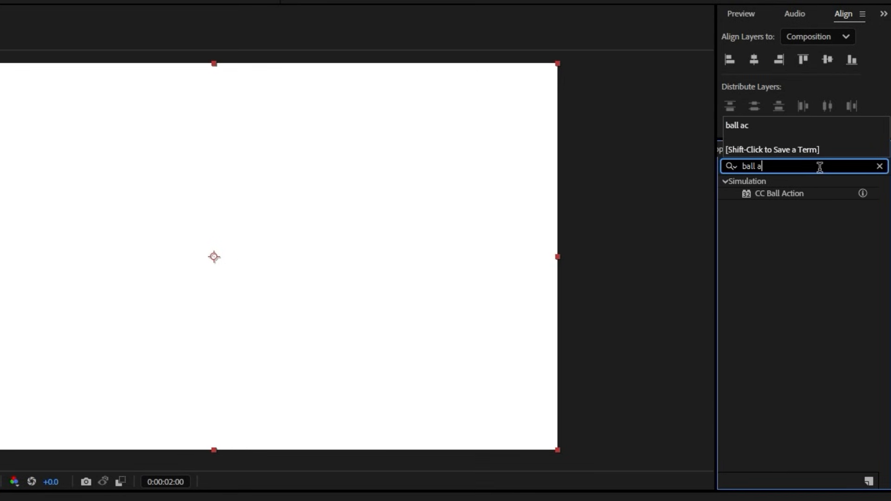
{"action": "left_click_drag", "start_coordinate": [773, 190], "coordinate": [99, 385]}
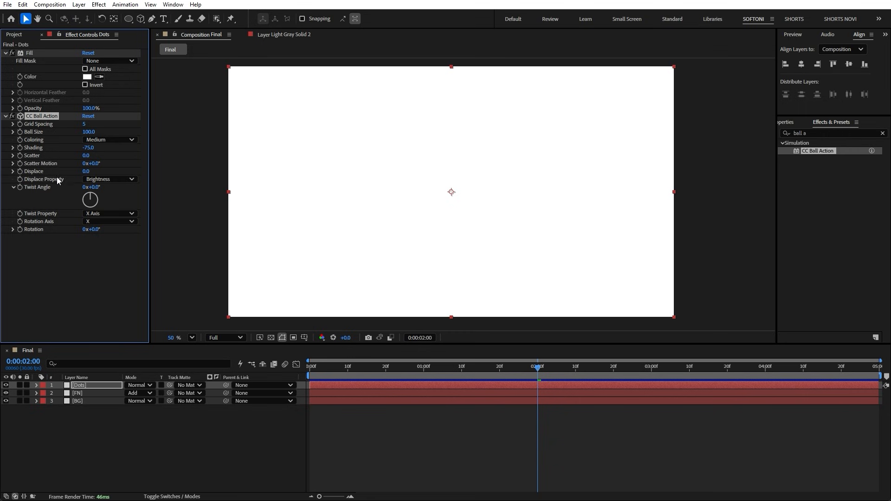
Set the CC Ball Action's Grid Spacing to 8 and its Ball Size to 8 on the Dots layer.
{"action": "left_click", "coordinate": [88, 124]}
{"action": "type", "text": "8"}
{"action": "key", "text": "Return"}
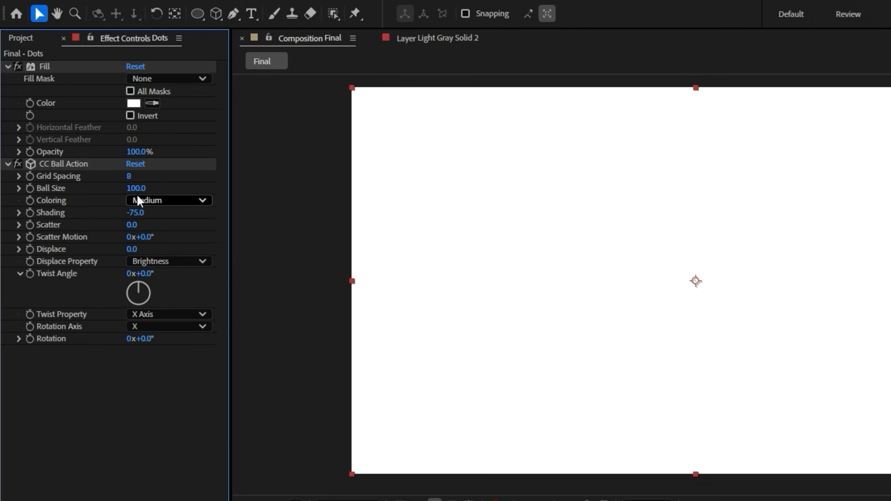
{"action": "key", "text": "Return"}
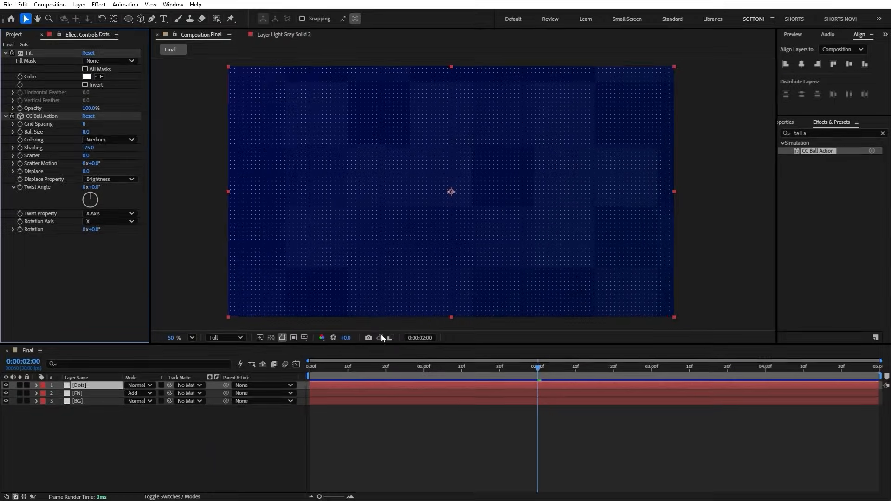
Set the Dots layer's blending mode to Overlay and duplicate the layer to strengthen the dot pattern.
{"action": "left_click", "coordinate": [135, 385]}
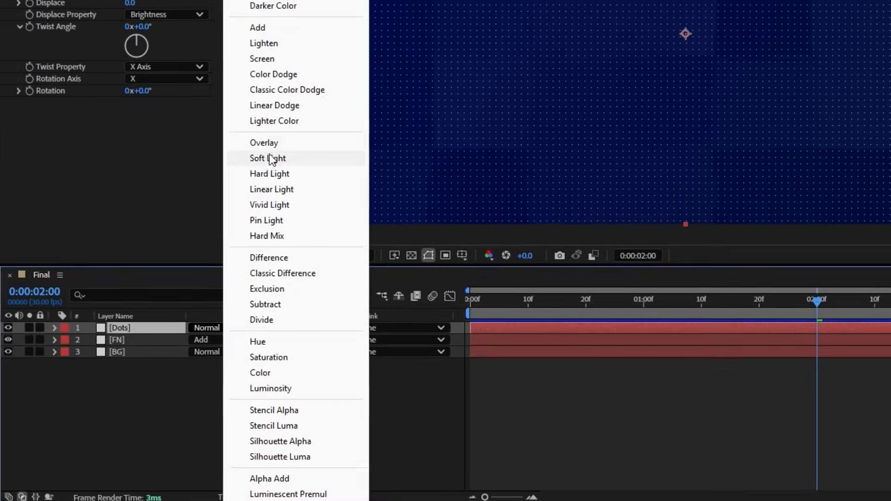
{"action": "left_click", "coordinate": [179, 263]}
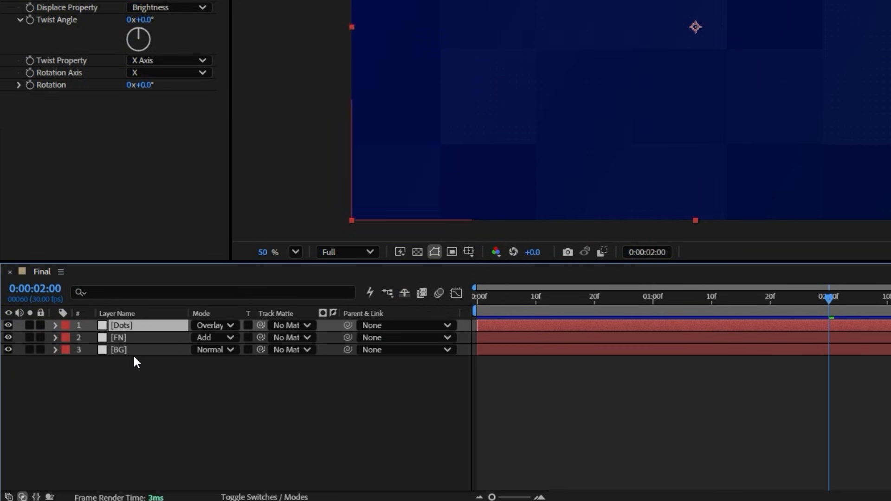
{"action": "key", "text": "ctrl+d"}
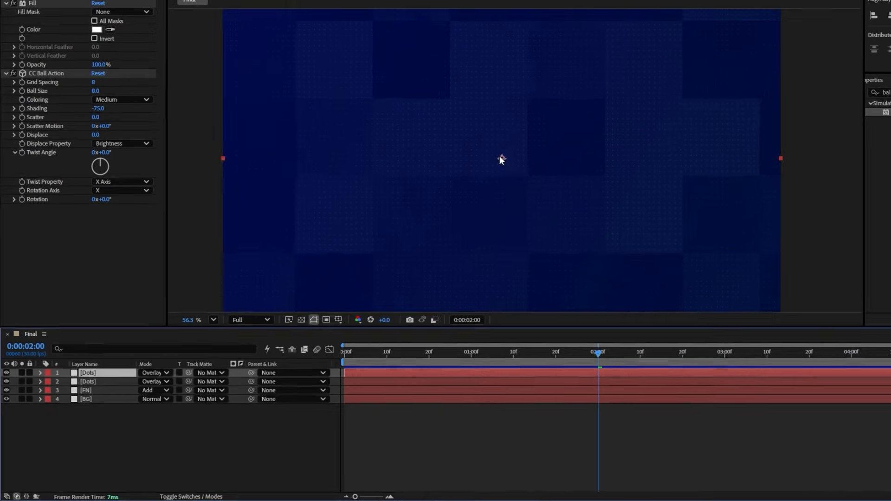
{"action": "scroll", "coordinate": [450, 169], "scroll_direction": "up", "scroll_amount": 2}
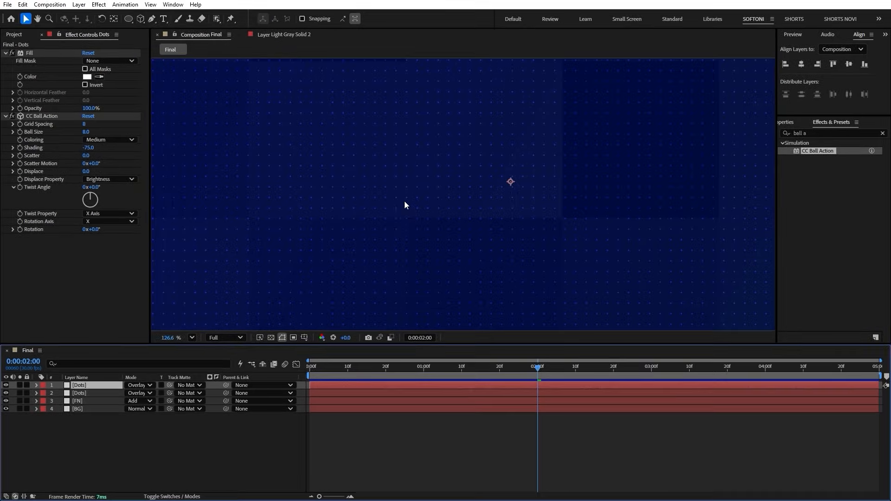
{"action": "scroll", "coordinate": [405, 202], "scroll_direction": "down", "scroll_amount": 4}
{"action": "left_click", "coordinate": [192, 337]}
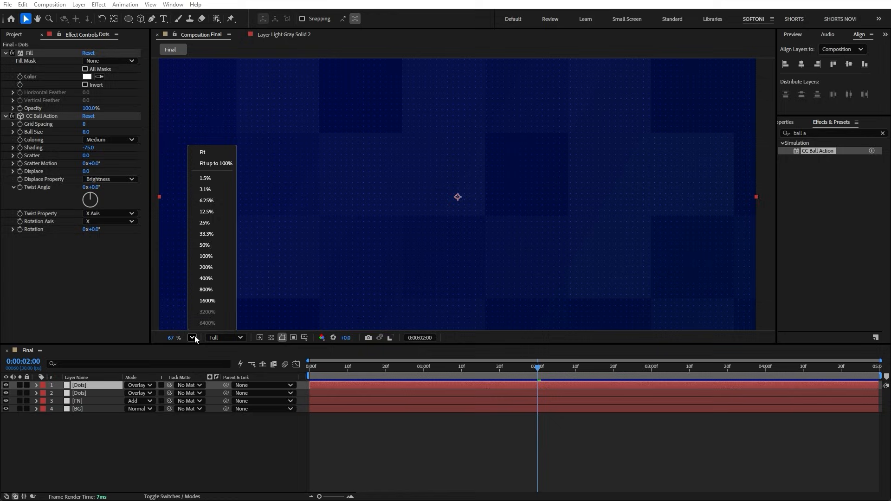
{"action": "left_click", "coordinate": [225, 164]}
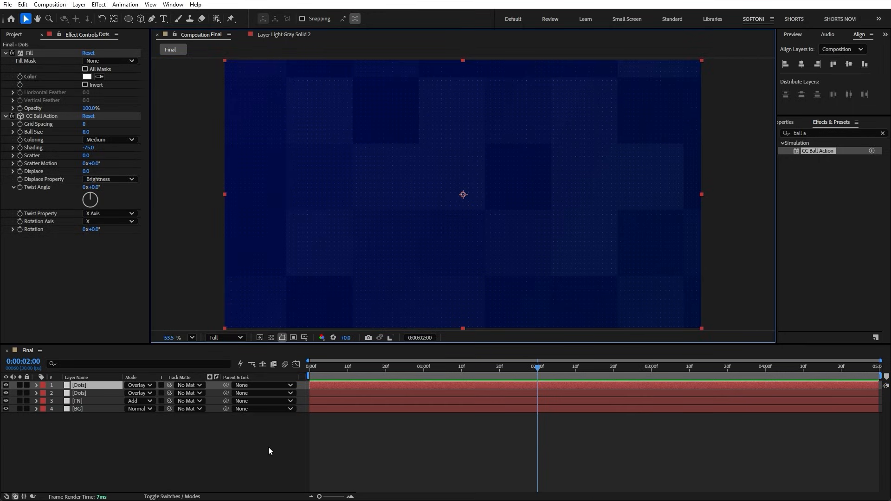
Close the Dots layer's effect controls and create a text layer reading NEWS in the composition.
{"action": "left_click", "coordinate": [42, 35]}
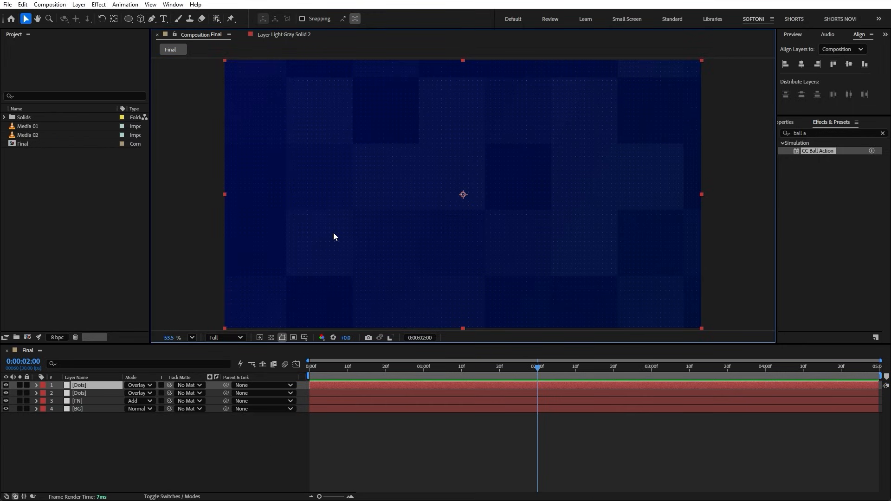
{"action": "key", "text": "ctrl+t"}
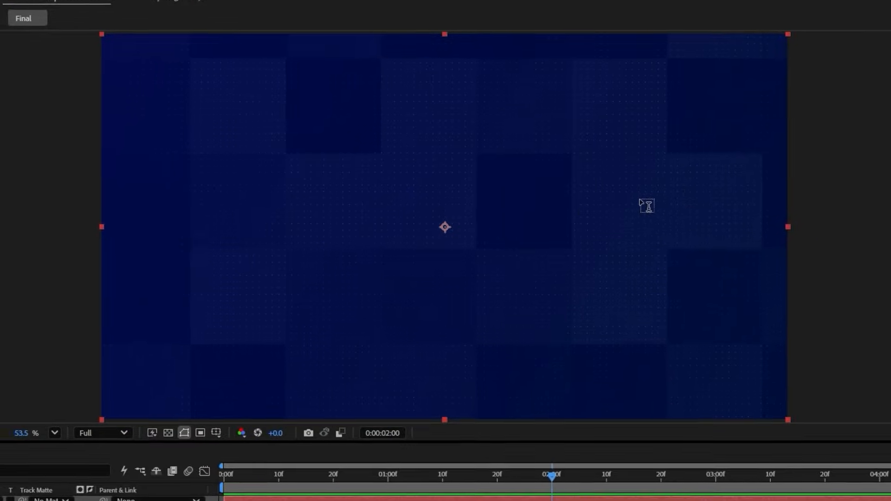
{"action": "left_click", "coordinate": [387, 240]}
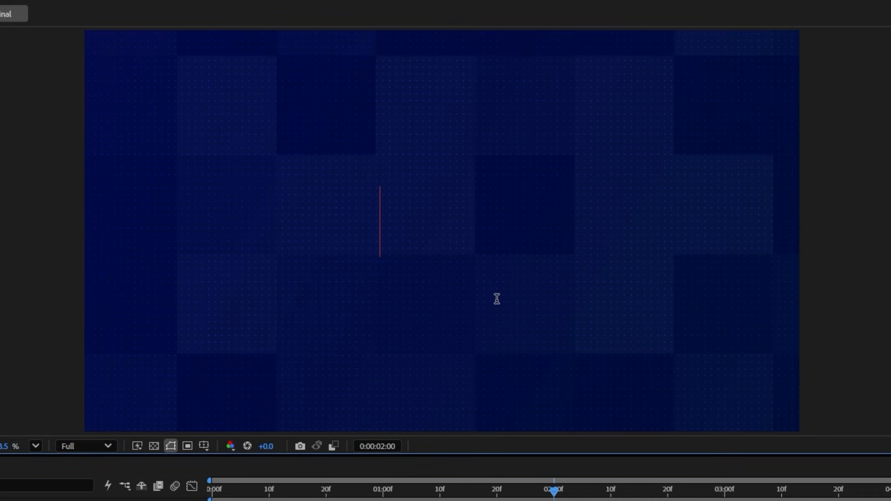
{"action": "type", "text": "NEWS"}
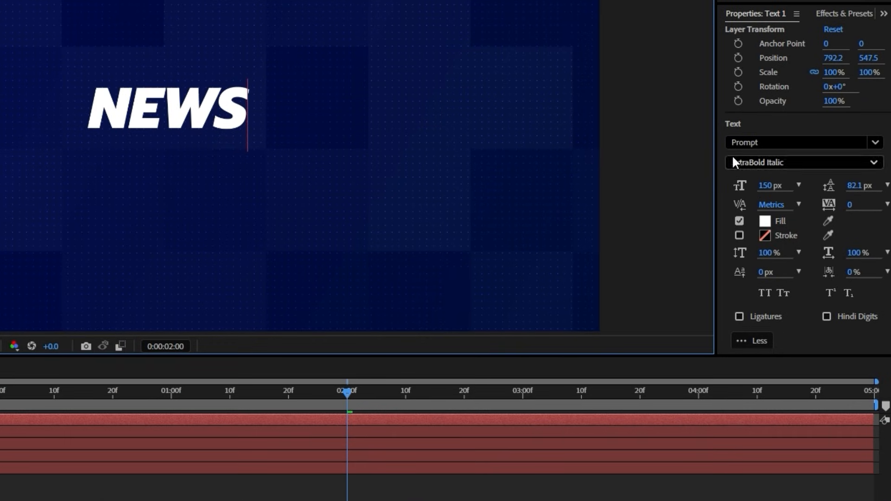
{"action": "left_click", "coordinate": [805, 228]}
{"action": "type", "text": "10"}
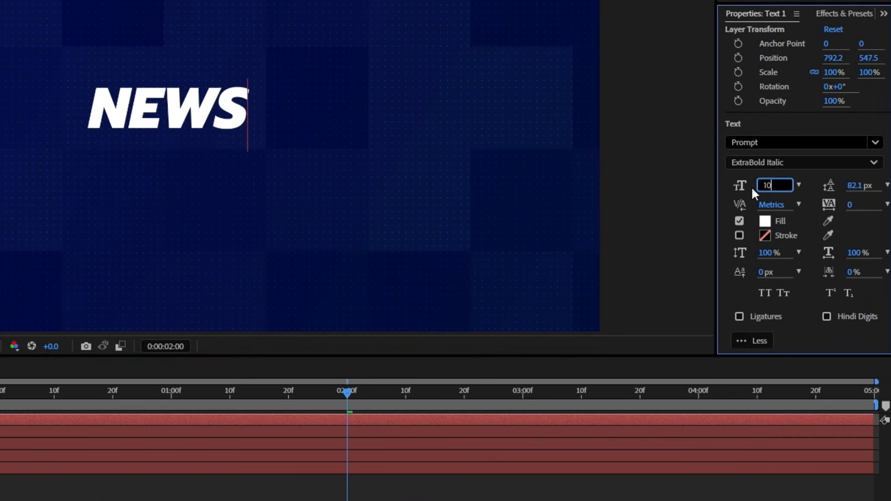
{"action": "type", "text": "0"}
{"action": "left_click", "coordinate": [139, 487]}
Set the NEWS text's font size to 100 px and its font style to Bold Italic.
{"action": "double_click", "coordinate": [105, 386]}
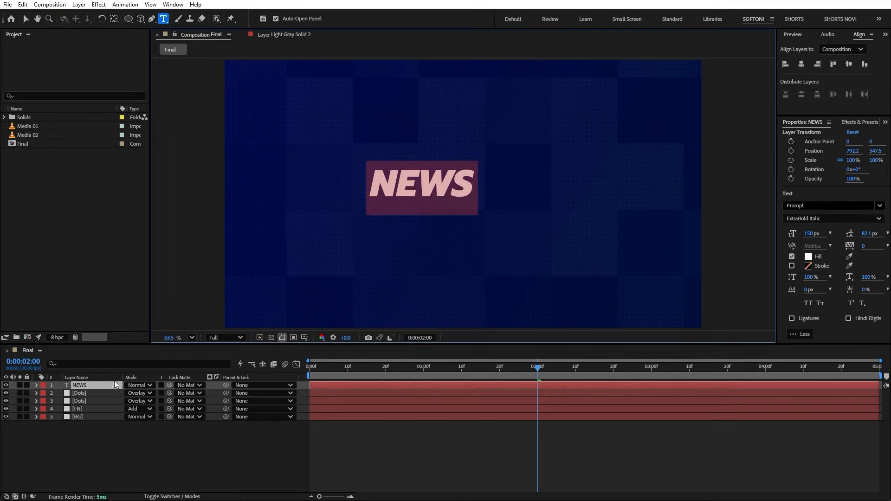
{"action": "left_click", "coordinate": [812, 234]}
{"action": "type", "text": "100"}
{"action": "key", "text": "Return"}
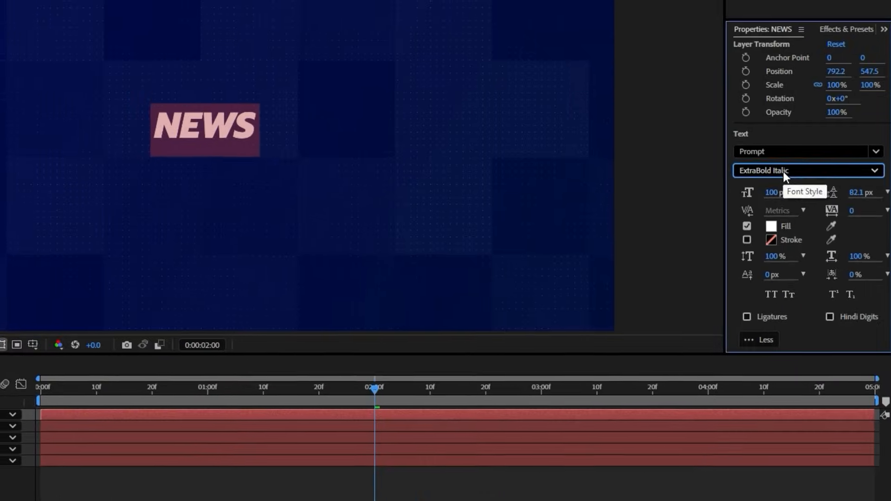
{"action": "left_click", "coordinate": [817, 219]}
{"action": "left_click", "coordinate": [782, 409]}
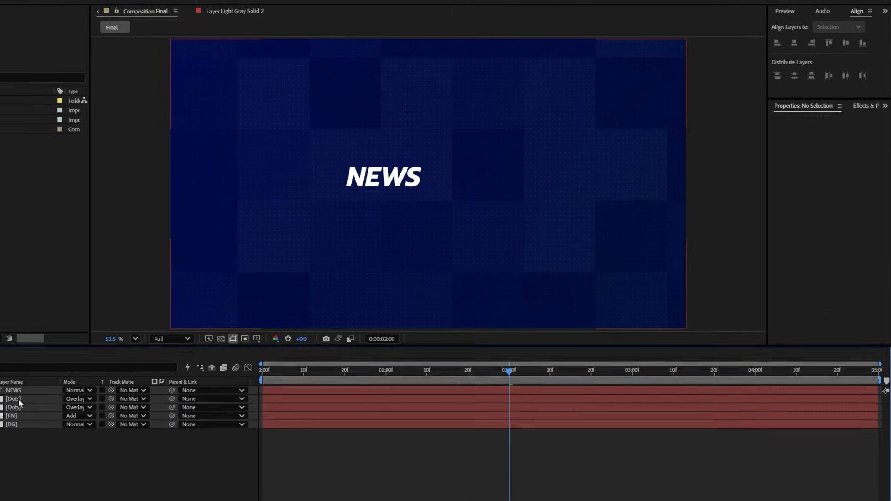
Center the NEWS text layer horizontally and vertically in the composition, and deselect it.
{"action": "left_click", "coordinate": [17, 391]}
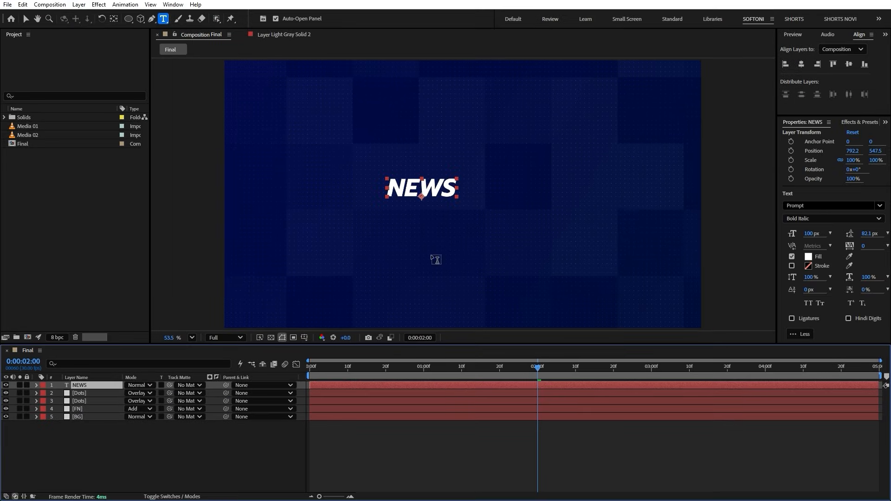
{"action": "left_click", "coordinate": [794, 43]}
{"action": "left_click", "coordinate": [849, 64]}
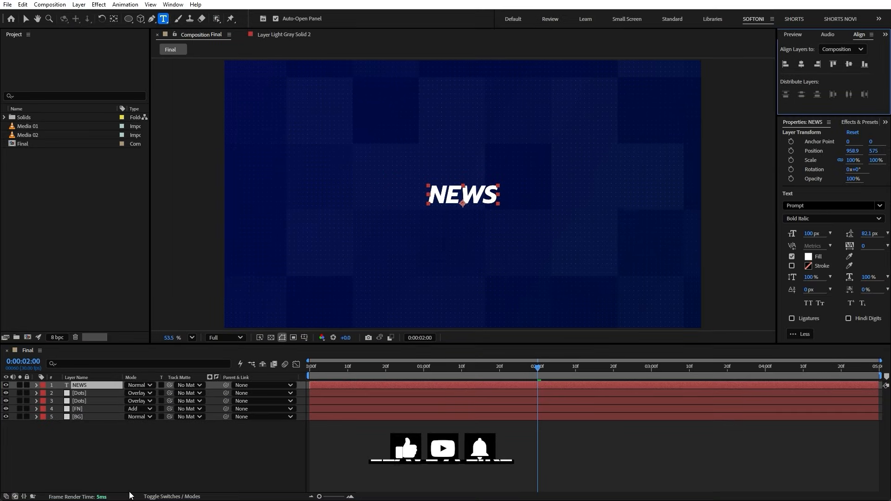
{"action": "left_click", "coordinate": [95, 483]}
Find the Fill effect and apply it to the NEWS text layer.
{"action": "left_click", "coordinate": [864, 125]}
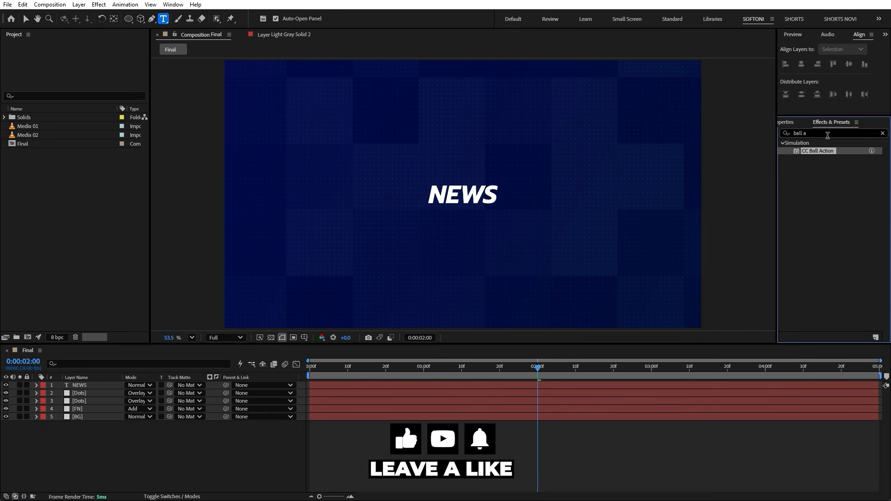
{"action": "left_click_drag", "start_coordinate": [828, 135], "coordinate": [681, 145]}
{"action": "type", "text": "fill"}
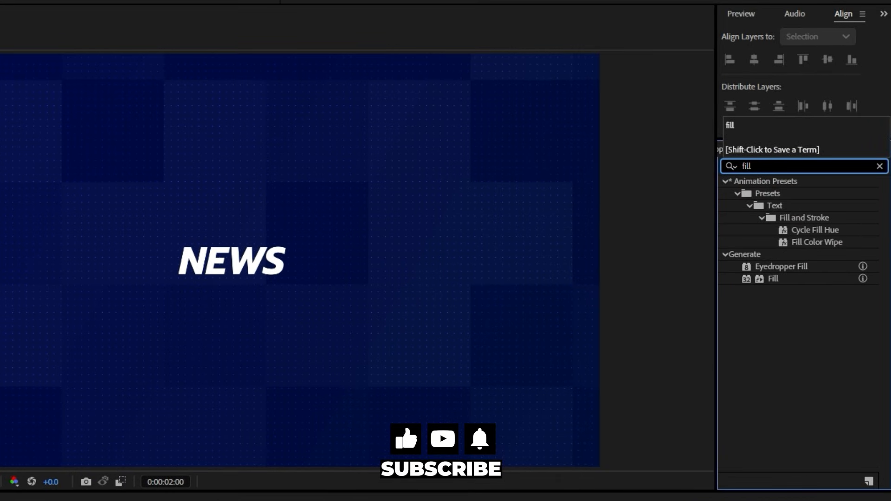
{"action": "left_click_drag", "start_coordinate": [775, 280], "coordinate": [0, 500]}
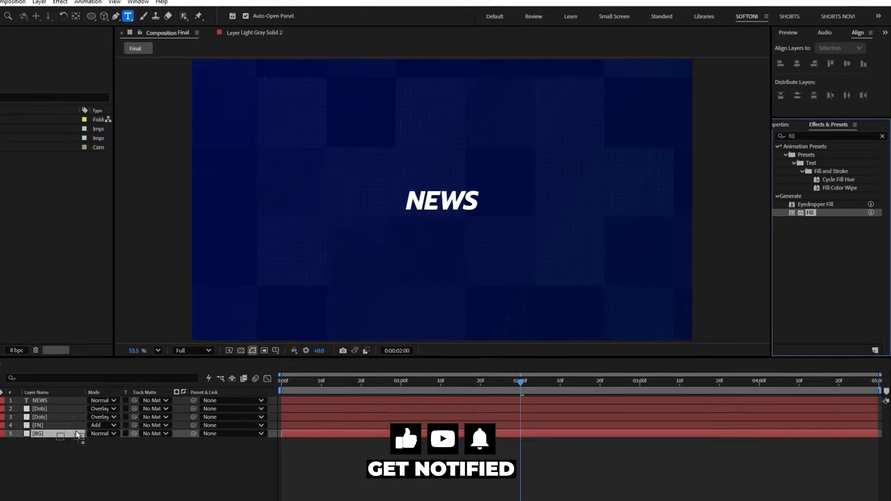
{"action": "left_click_drag", "start_coordinate": [78, 435], "coordinate": [40, 400]}
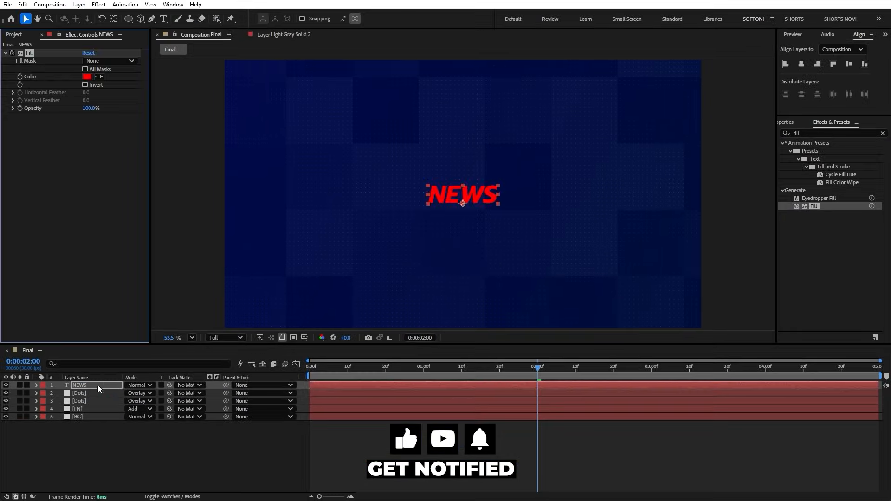
Set the NEWS layer's Fill color to the pinkish red FF0036.
{"action": "left_click", "coordinate": [47, 76]}
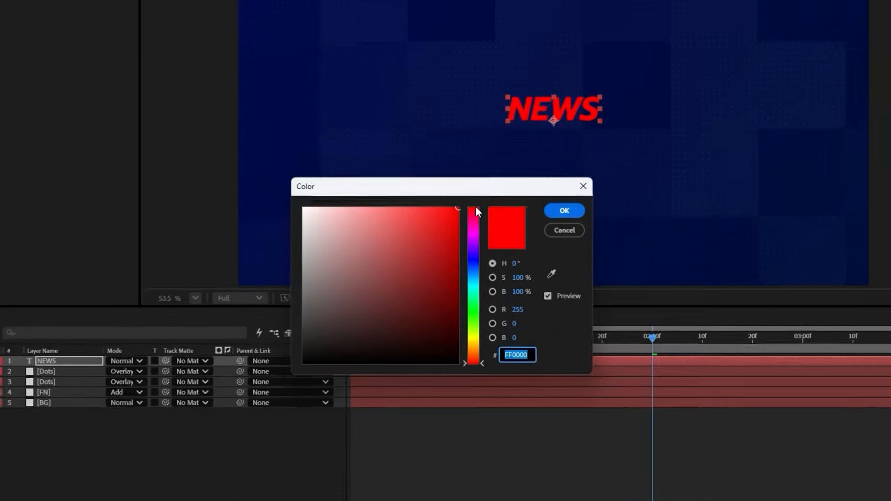
{"action": "left_click", "coordinate": [402, 273]}
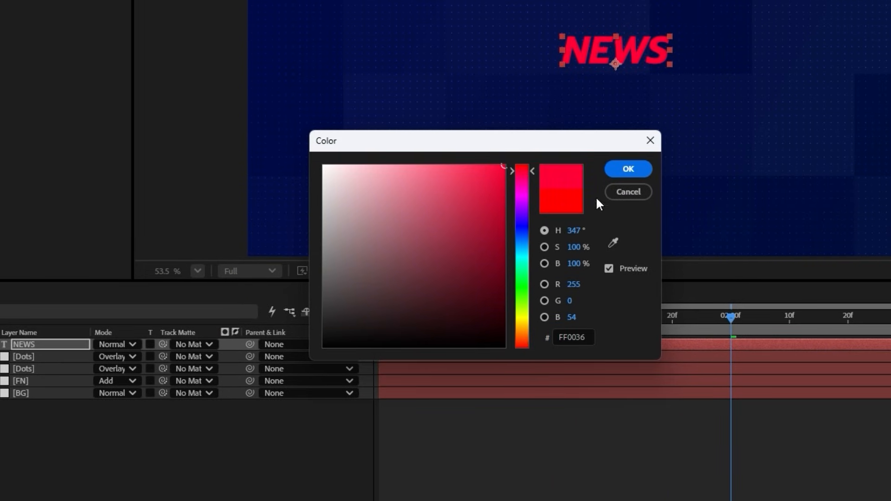
{"action": "left_click", "coordinate": [630, 169]}
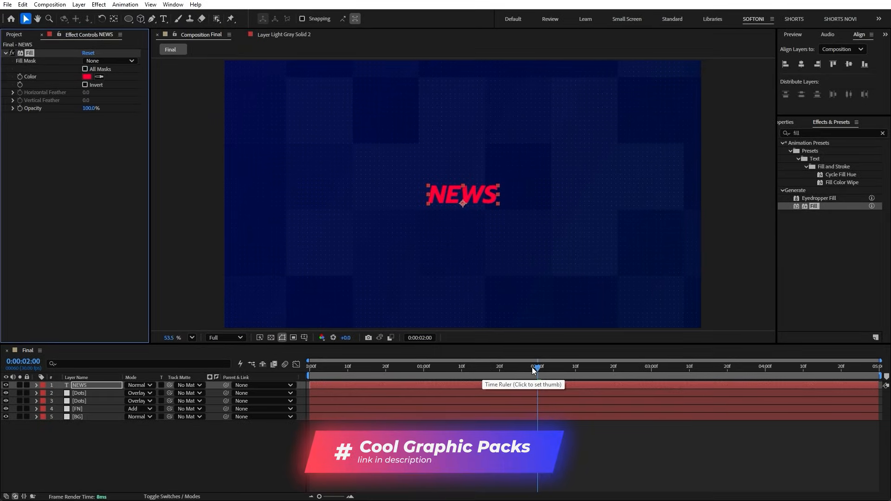
Add a text animator with Opacity to the NEWS layer and add the Position property to that animator.
{"action": "left_click", "coordinate": [533, 368]}
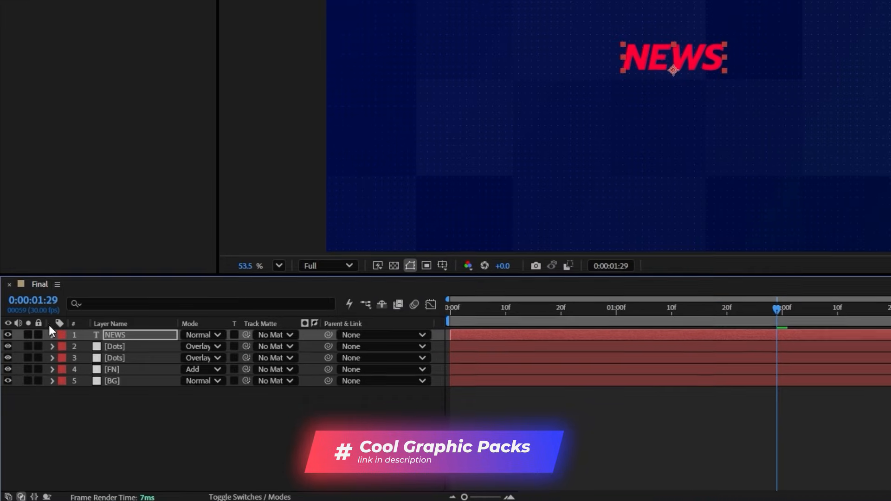
{"action": "left_click", "coordinate": [36, 385]}
{"action": "left_click", "coordinate": [332, 338]}
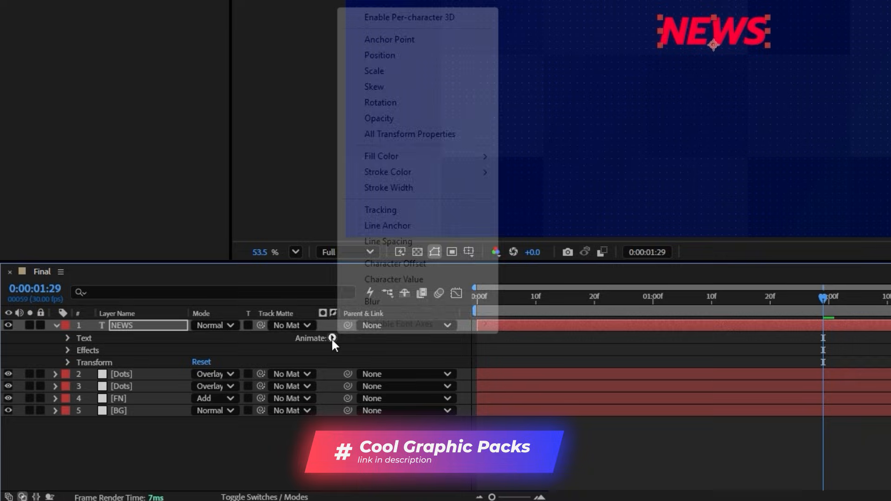
{"action": "left_click", "coordinate": [383, 122]}
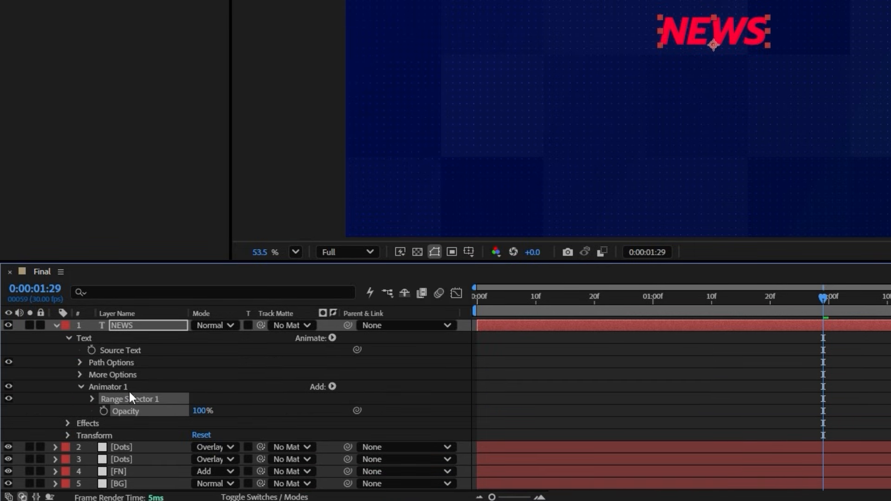
{"action": "left_click", "coordinate": [332, 387]}
{"action": "mouse_move", "coordinate": [381, 390]}
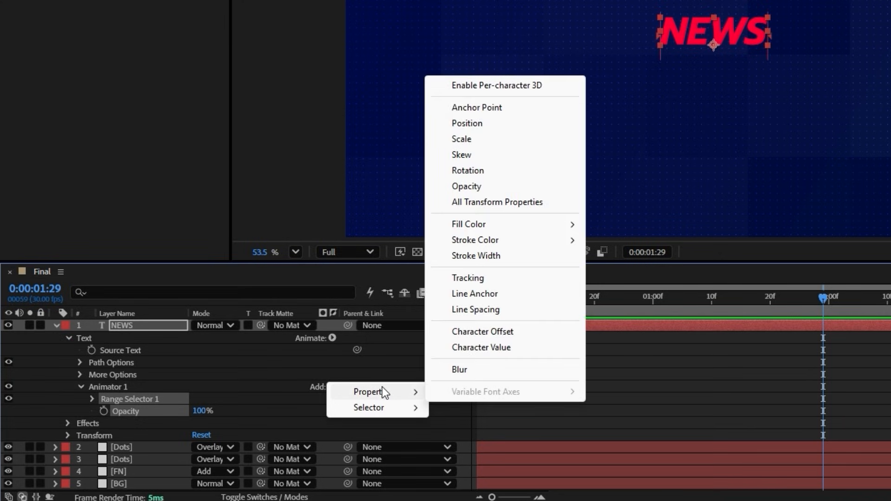
{"action": "left_click", "coordinate": [479, 123]}
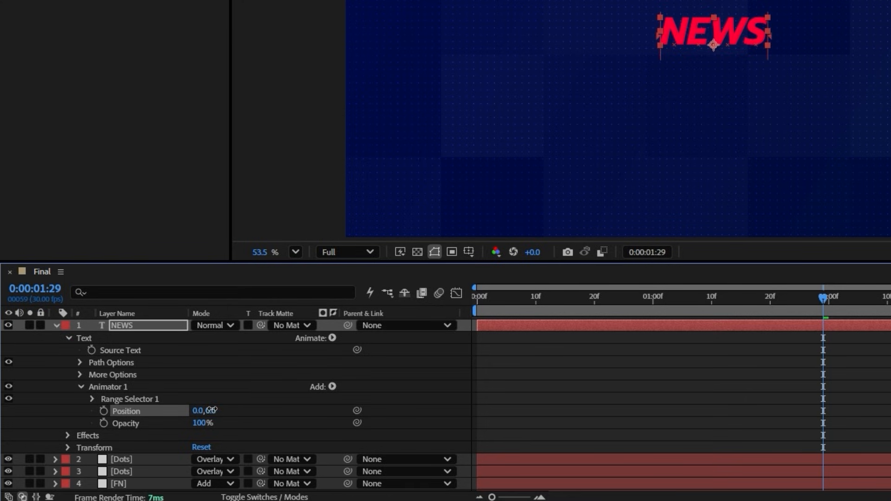
Set Animator 1's Position to 0, 80 and its Opacity to 0% on the NEWS layer.
{"action": "type", "text": "80"}
{"action": "left_click", "coordinate": [153, 211]}
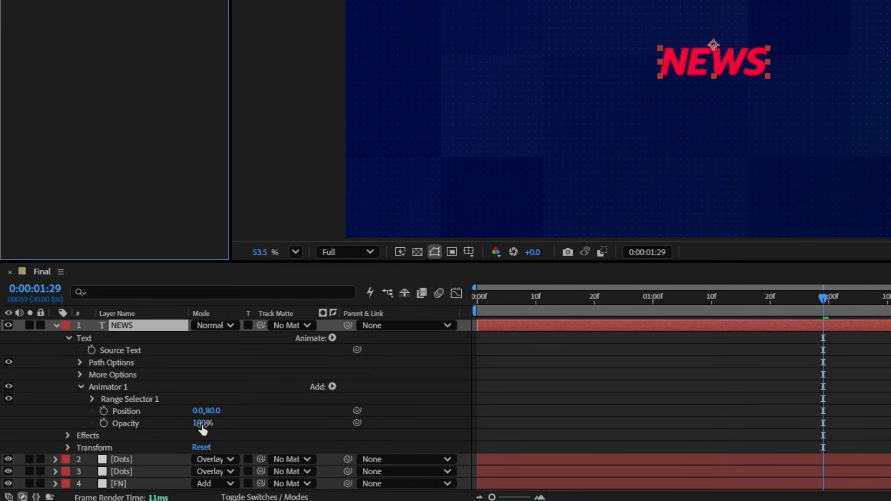
{"action": "left_click_drag", "start_coordinate": [202, 429], "coordinate": [158, 430]}
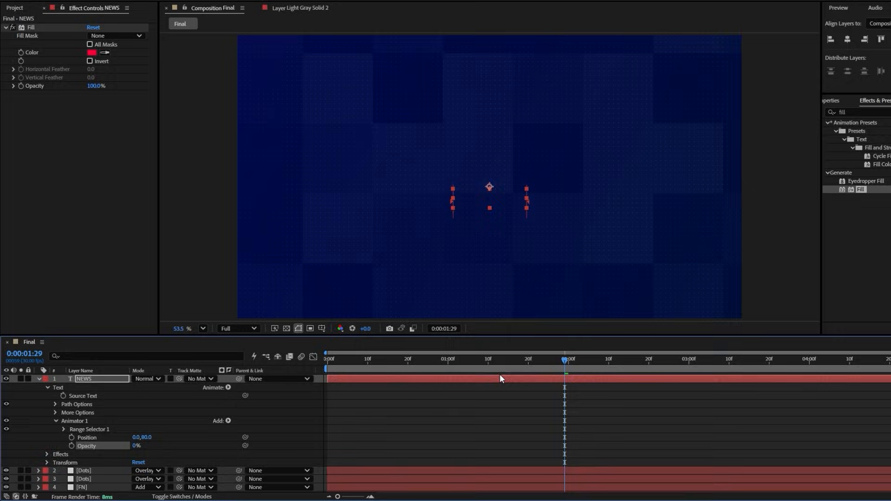
Keyframe Range Selector 1's Offset on the NEWS layer from -100% at 0:00 to 100% at 2:00.
{"action": "left_click_drag", "start_coordinate": [484, 359], "coordinate": [326, 362]}
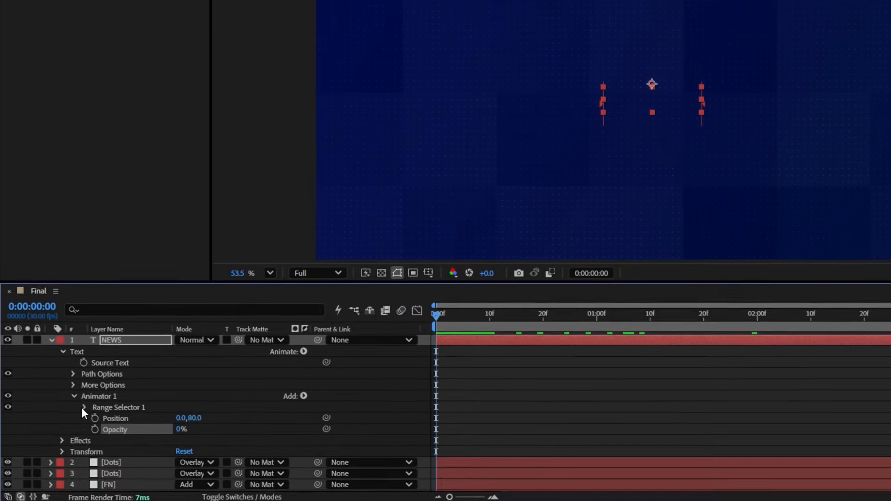
{"action": "left_click", "coordinate": [60, 432]}
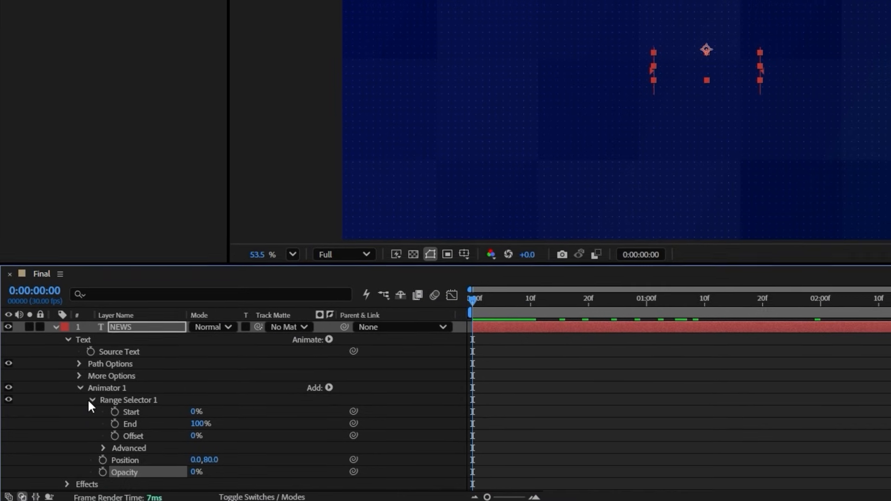
{"action": "left_click", "coordinate": [116, 435]}
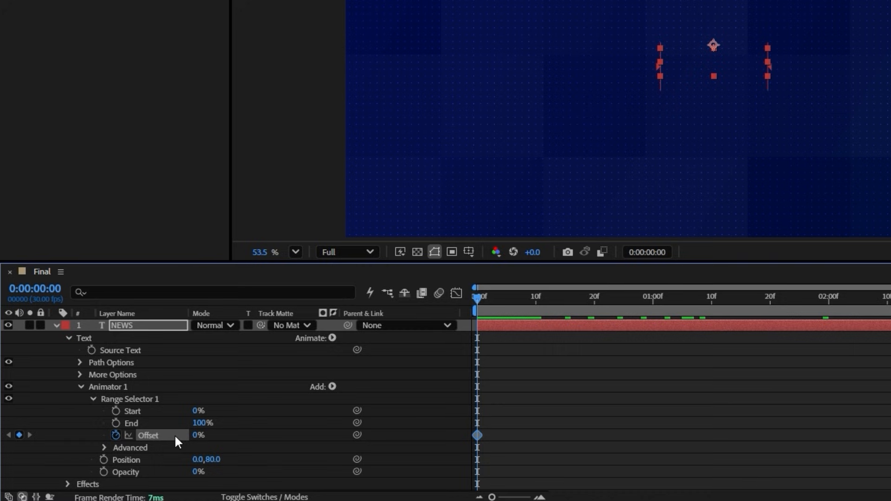
{"action": "left_click_drag", "start_coordinate": [195, 439], "coordinate": [95, 434]}
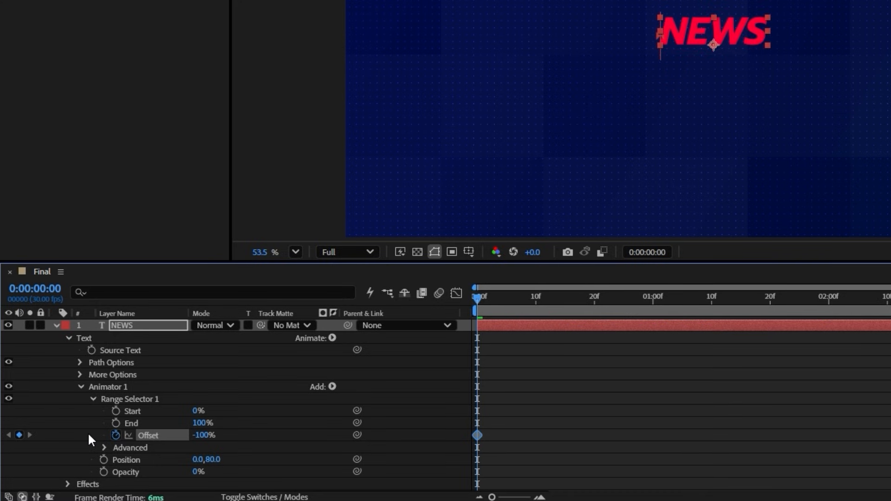
{"action": "left_click_drag", "start_coordinate": [481, 299], "coordinate": [828, 306]}
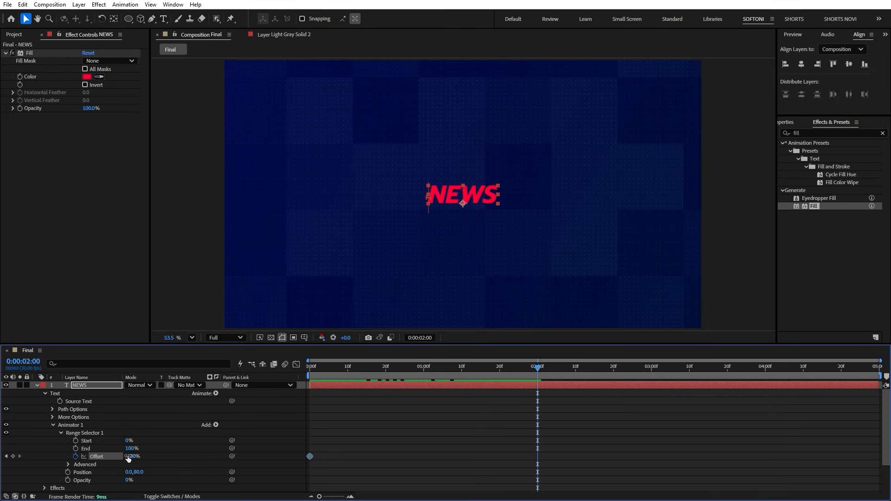
{"action": "left_click_drag", "start_coordinate": [128, 458], "coordinate": [300, 460]}
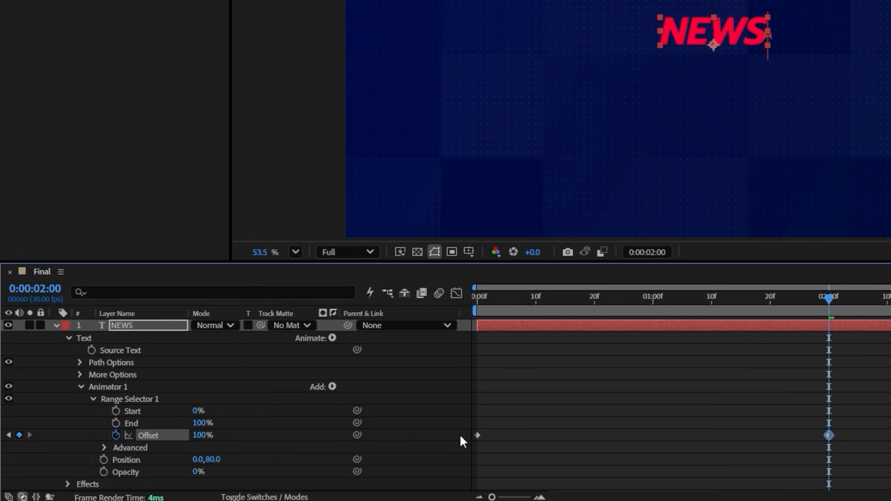
Set Range Selector 1's Shape to Ramp Up with Ease High 50% and Ease Low 50%, and preview the reveal.
{"action": "left_click_drag", "start_coordinate": [618, 302], "coordinate": [452, 304]}
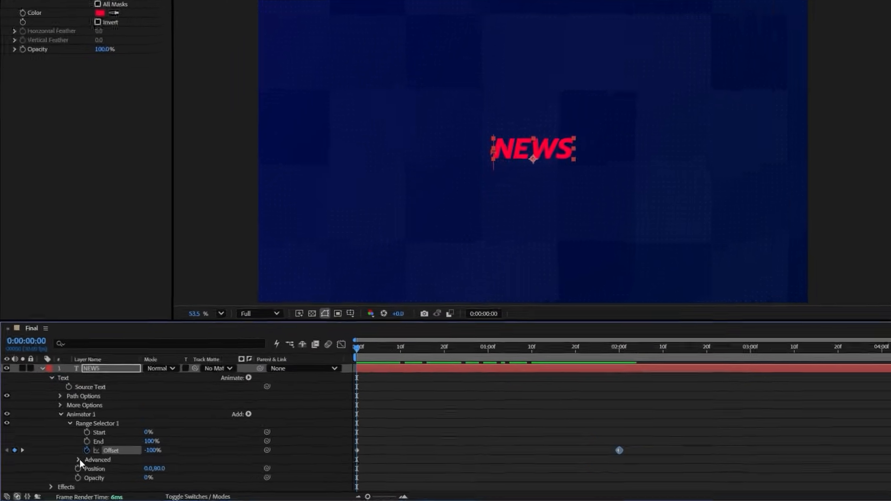
{"action": "left_click", "coordinate": [68, 465]}
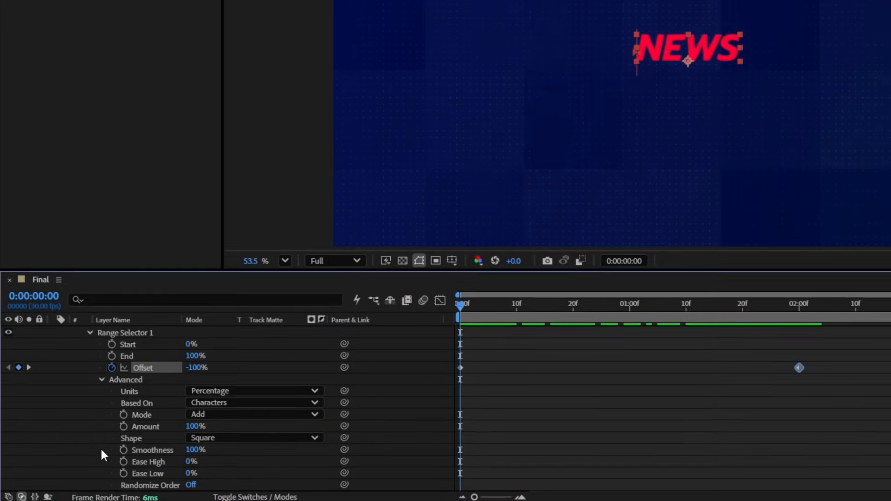
{"action": "left_click", "coordinate": [219, 437]}
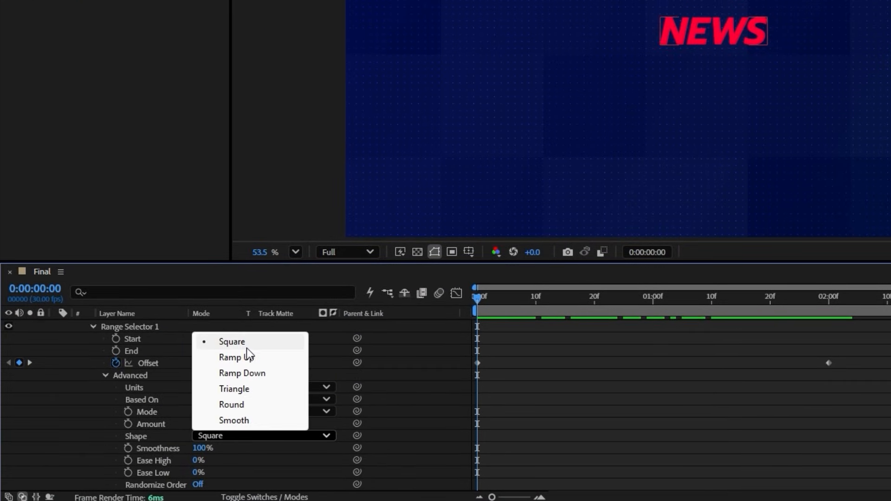
{"action": "left_click", "coordinate": [249, 356]}
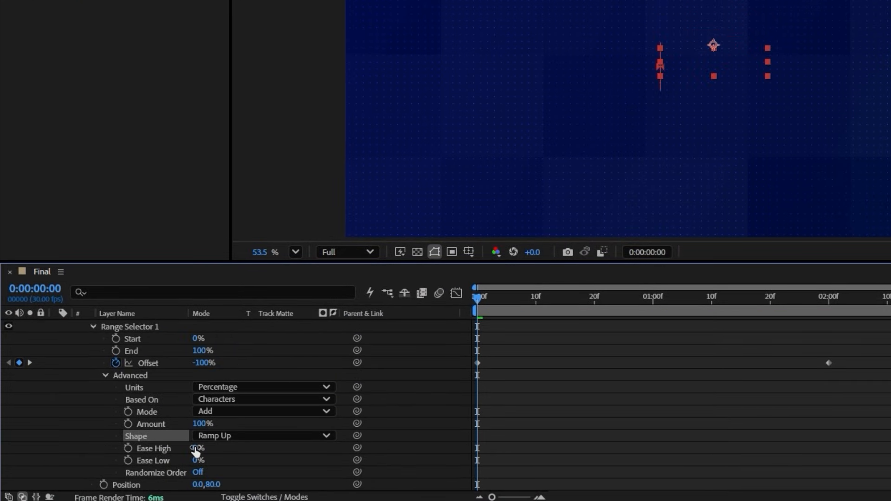
{"action": "key", "text": "Return"}
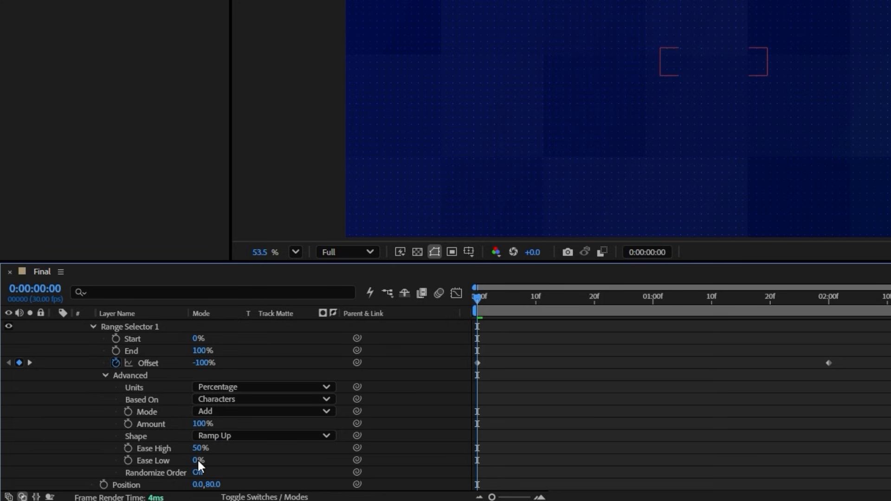
{"action": "left_click", "coordinate": [197, 460]}
{"action": "type", "text": "50"}
{"action": "key", "text": "Return"}
{"action": "key", "text": "space"}
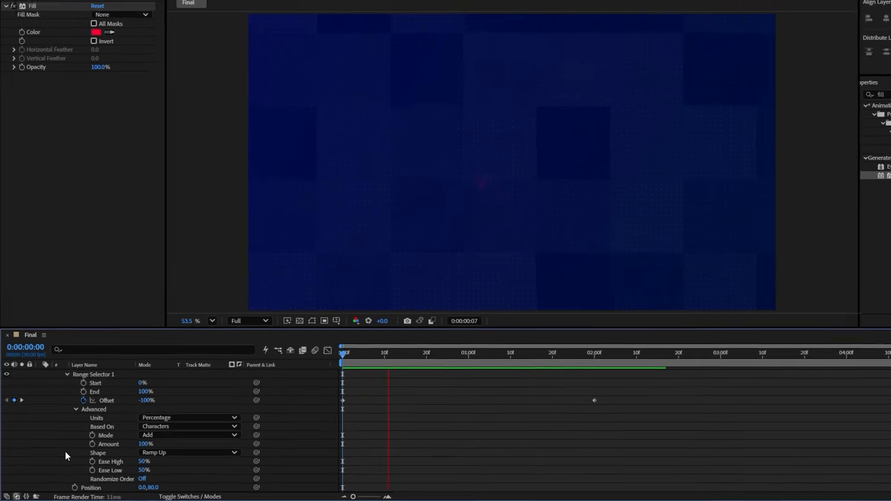
{"action": "left_click", "coordinate": [571, 298]}
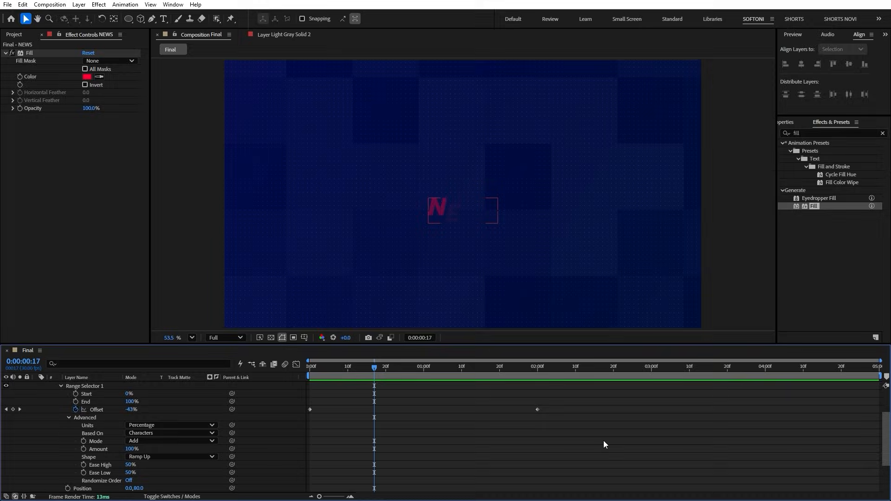
Apply Easy Ease to both Offset keyframes and reshape their speed graph to peak early, at about 12 frames.
{"action": "left_click_drag", "start_coordinate": [603, 441], "coordinate": [290, 378]}
{"action": "key", "text": "F9"}
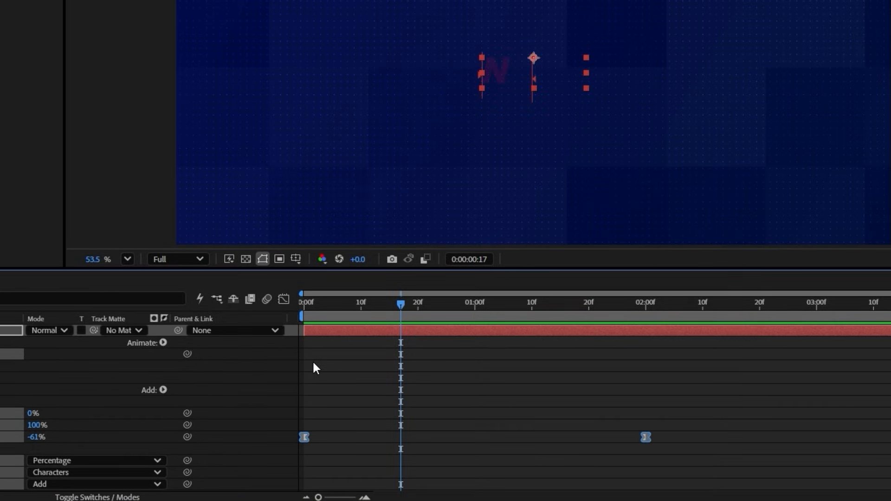
{"action": "left_click", "coordinate": [284, 299]}
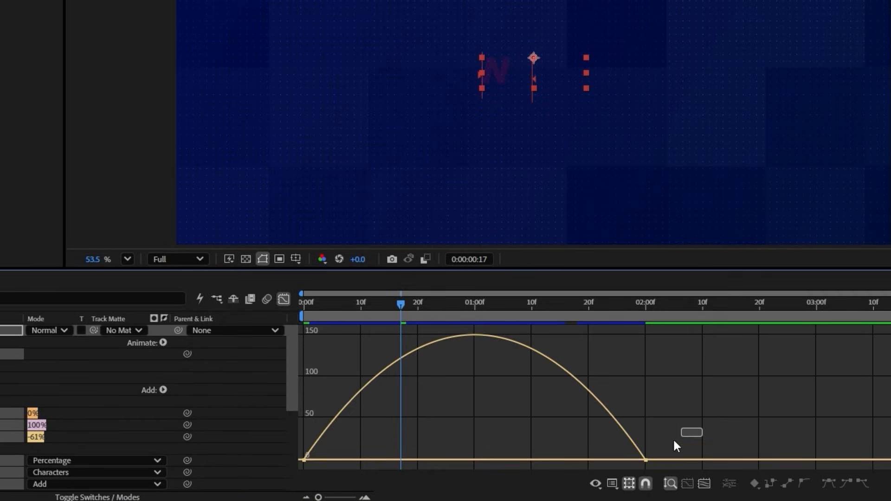
{"action": "left_click_drag", "start_coordinate": [674, 441], "coordinate": [419, 459]}
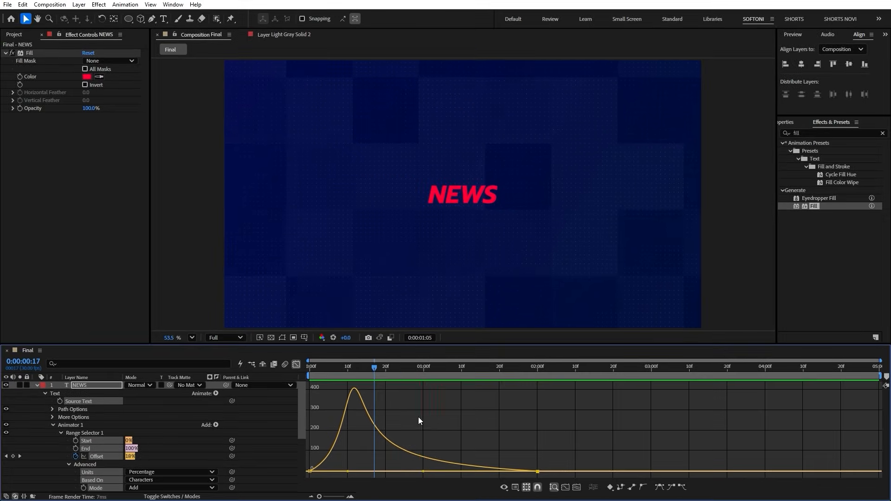
{"action": "left_click", "coordinate": [424, 367]}
{"action": "left_click", "coordinate": [36, 386]}
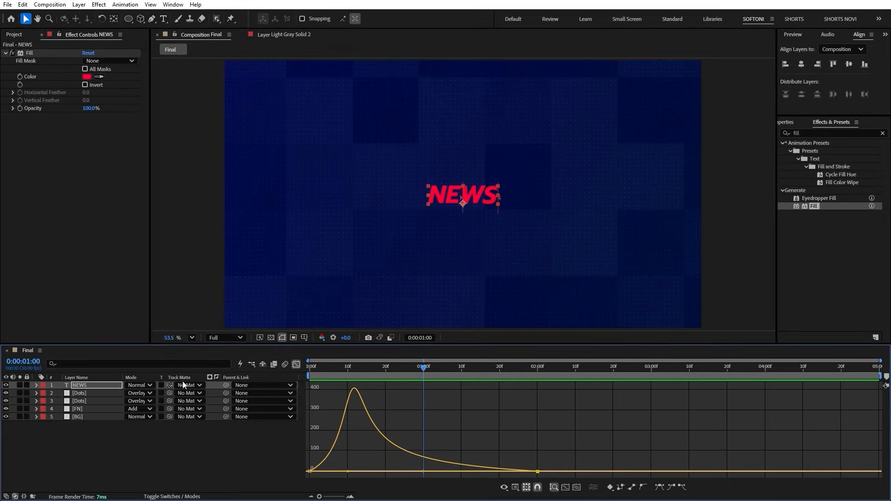
{"action": "left_click", "coordinate": [296, 365]}
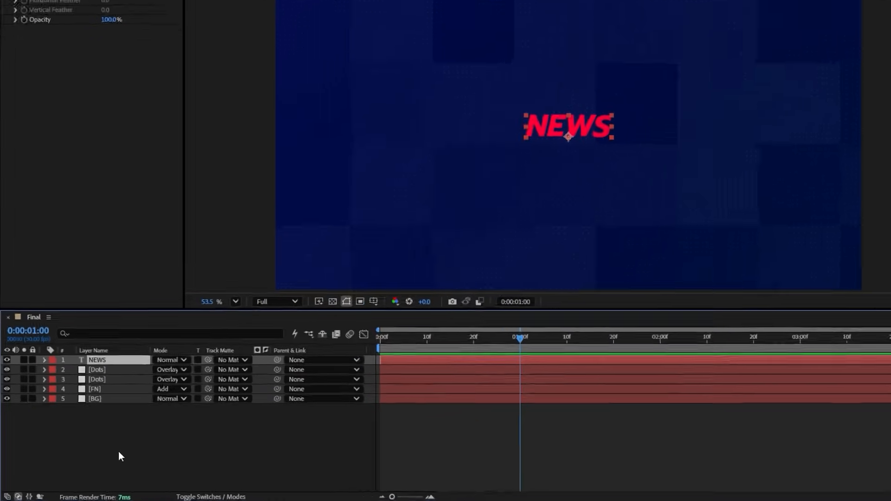
Duplicate the NEWS layer, place the copy beneath the original and change its text to OPENER.
{"action": "key", "text": "ctrl+d"}
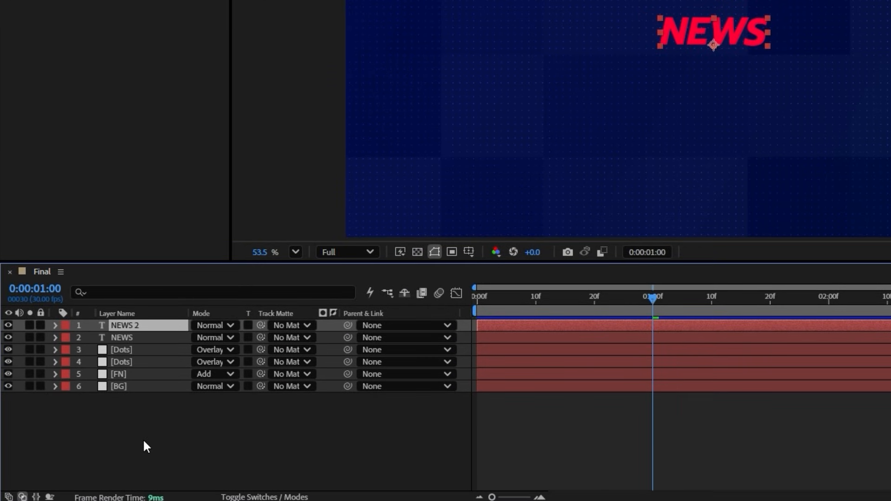
{"action": "left_click_drag", "start_coordinate": [136, 324], "coordinate": [135, 335]}
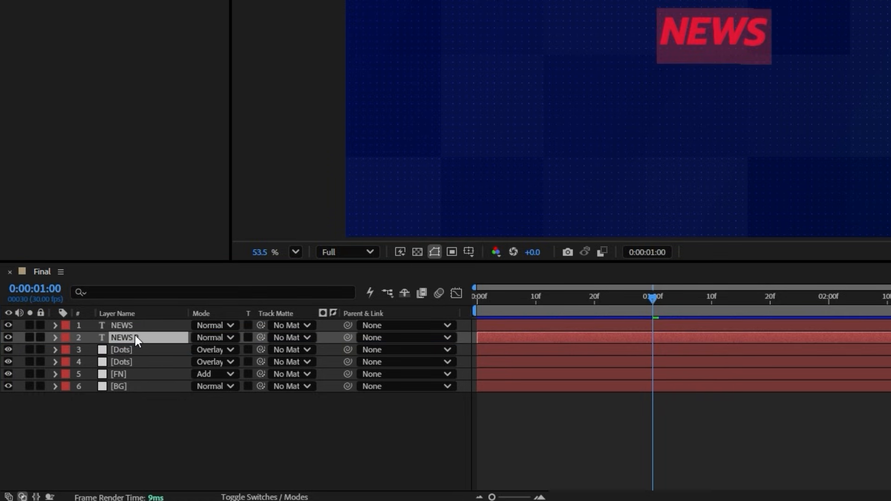
{"action": "double_click", "coordinate": [135, 335]}
{"action": "type", "text": "OPENER"}
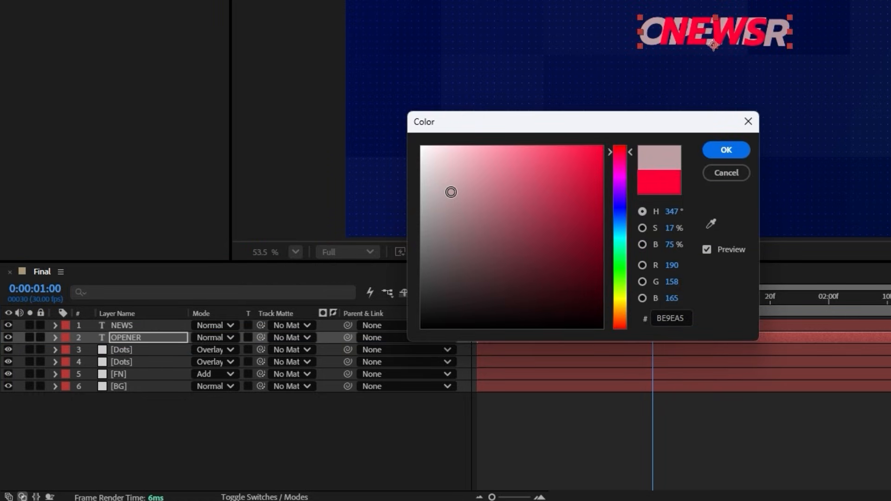
Set the OPENER layer's Fill color to the light gray EAEAEA and place the text below NEWS at Y 675.
{"action": "left_click_drag", "start_coordinate": [451, 191], "coordinate": [413, 160]}
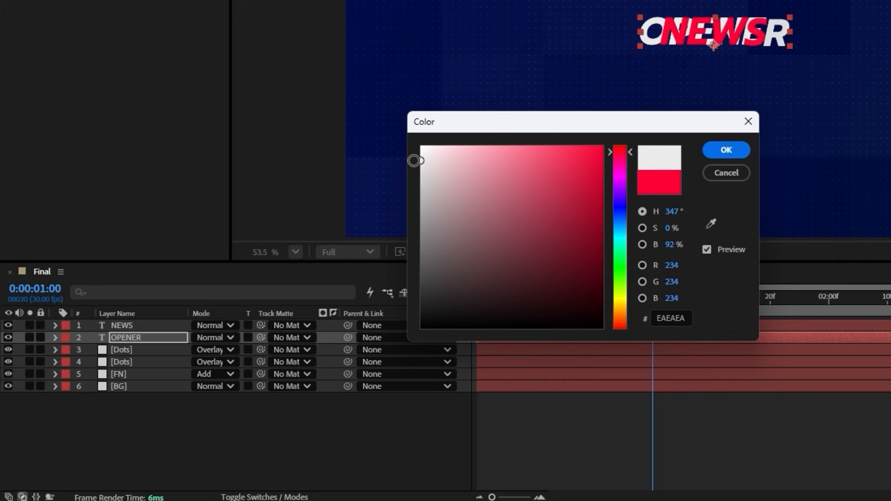
{"action": "left_click", "coordinate": [726, 150]}
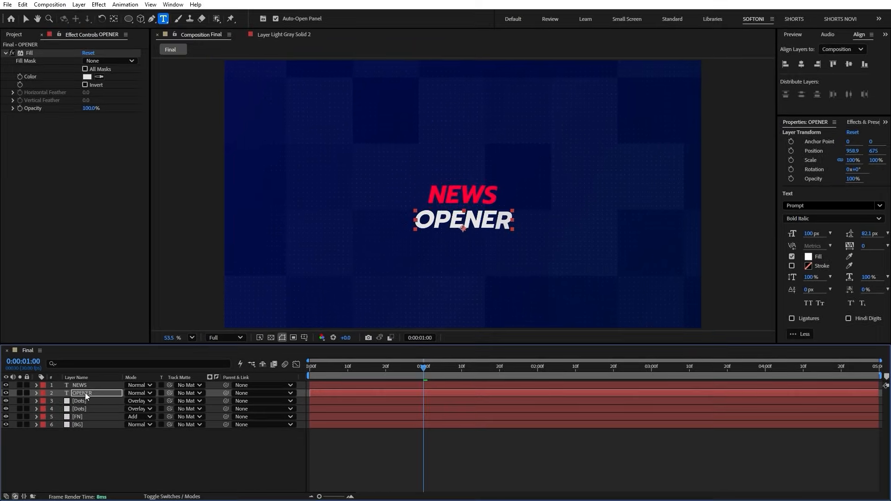
Set the OPENER text's font size to 150 px and its style to ExtraBold Italic.
{"action": "left_click", "coordinate": [809, 234]}
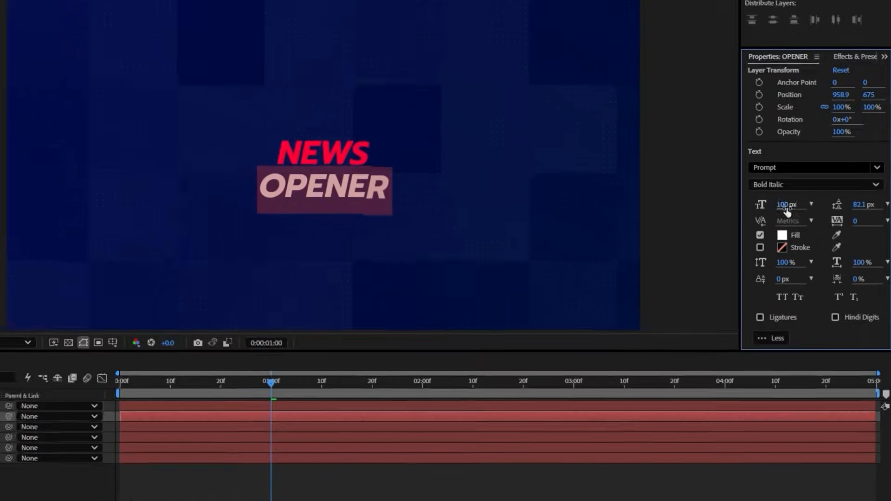
{"action": "type", "text": "150"}
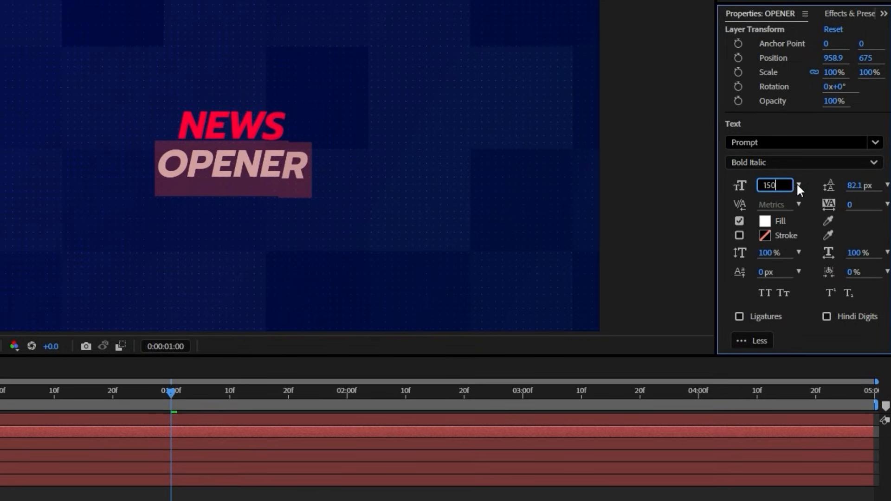
{"action": "key", "text": "Return"}
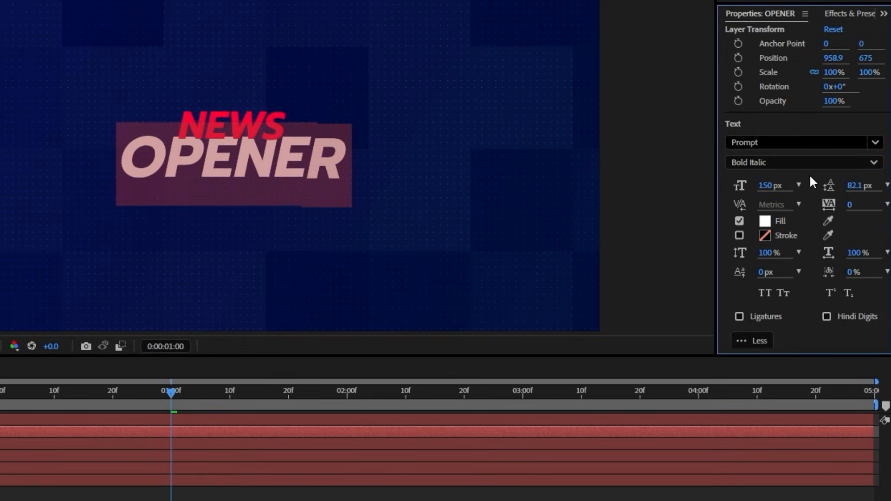
{"action": "left_click", "coordinate": [796, 162]}
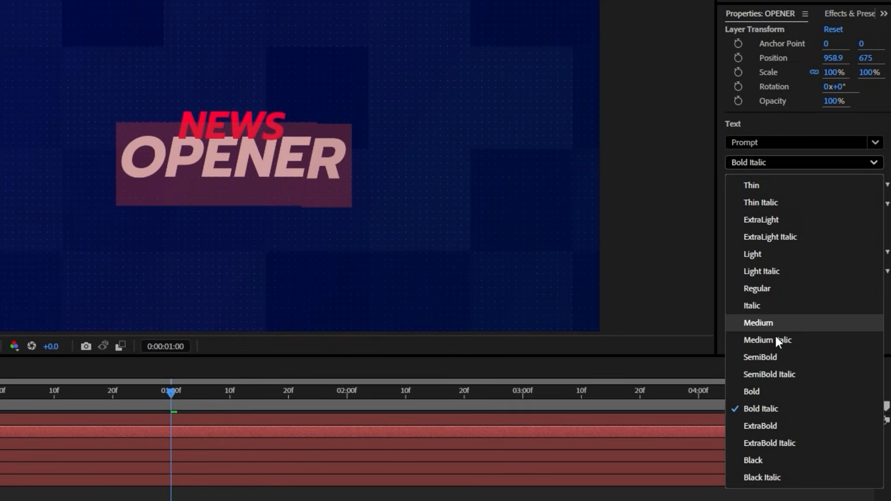
{"action": "left_click", "coordinate": [775, 443]}
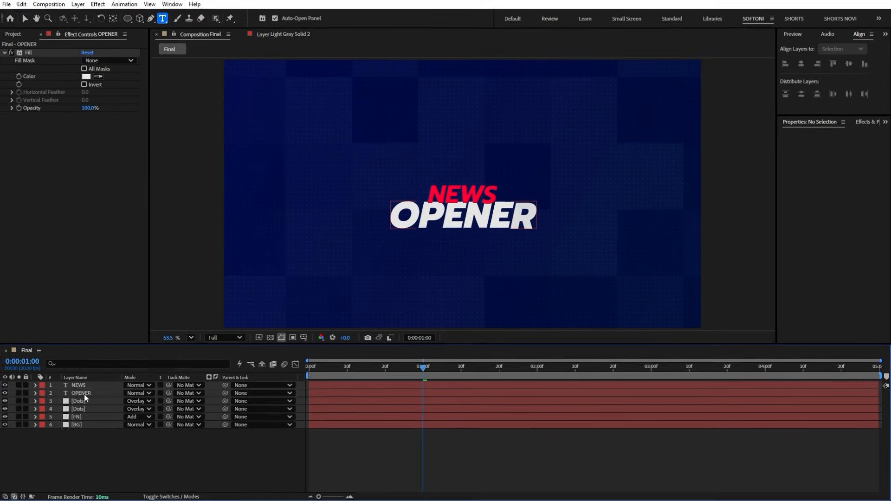
Nudge the OPENER layer down in small steps until it clears the NEWS text above it.
{"action": "left_click", "coordinate": [84, 394]}
{"action": "key", "text": "shift+Down"}
{"action": "key", "text": "shift+Down"}
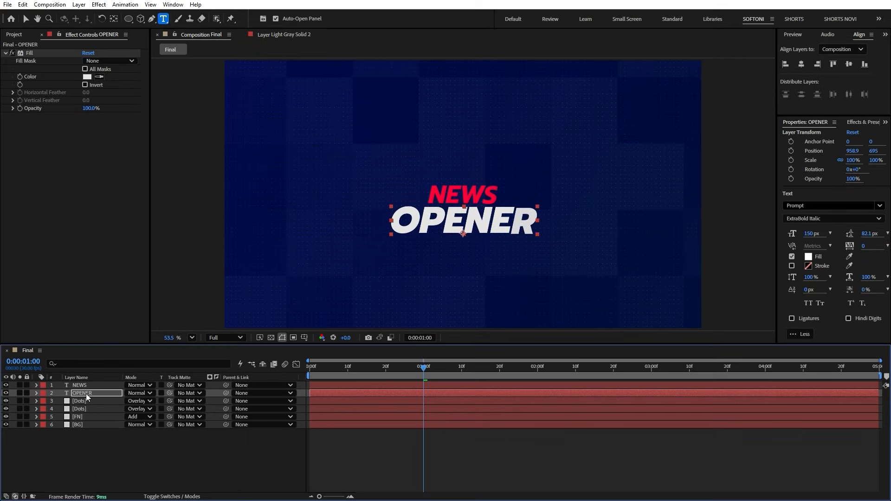
{"action": "key", "text": "Down"}
{"action": "key", "text": "Down"}
Move the NEWS and OPENER layers up together by 40 px, placing OPENER at Y 659, and preview both.
{"action": "left_click", "coordinate": [85, 385]}
{"action": "left_click", "coordinate": [85, 394], "text": "shift"}
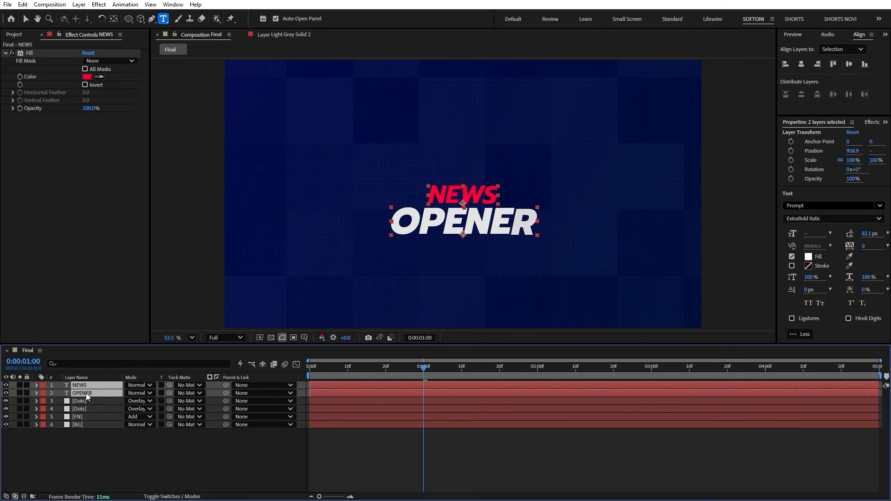
{"action": "key", "text": "shift+Up"}
{"action": "key", "text": "shift+Up"}
{"action": "key", "text": "shift+Up"}
{"action": "key", "text": "shift+Up"}
{"action": "left_click", "coordinate": [108, 439]}
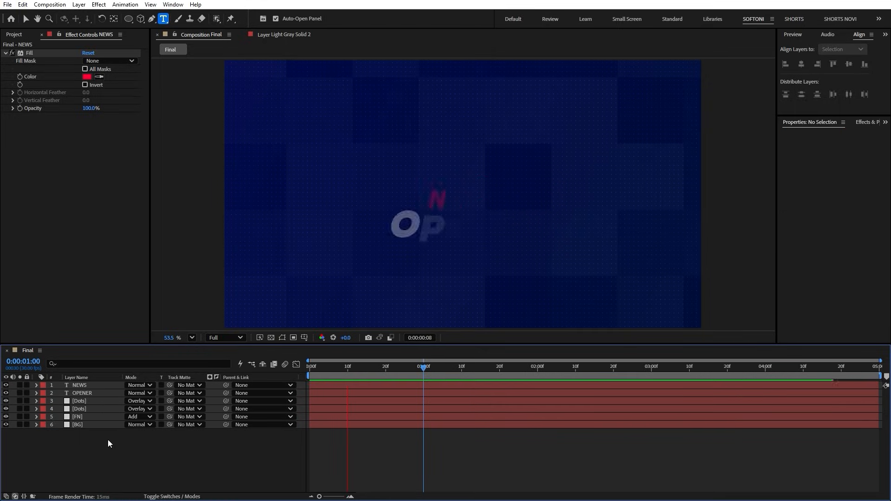
Shift the OPENER layer about 5 frames later in time so it starts after NEWS, and preview the animation.
{"action": "left_click", "coordinate": [363, 371]}
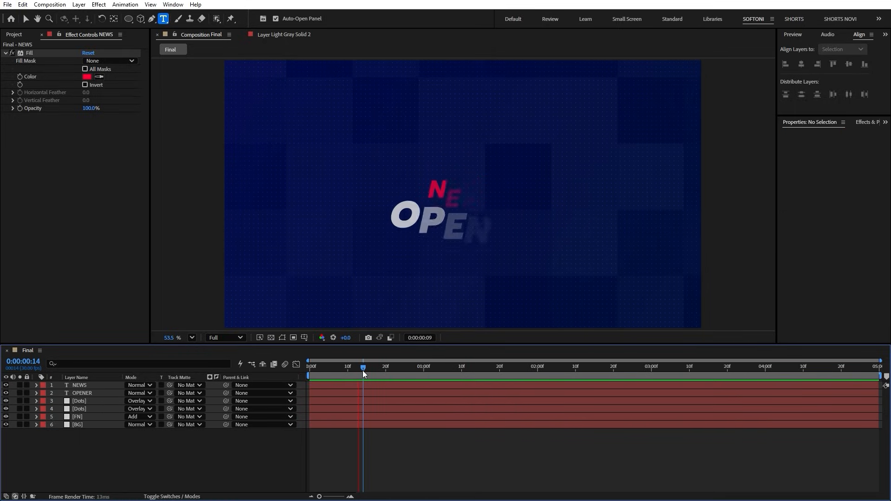
{"action": "left_click", "coordinate": [105, 393]}
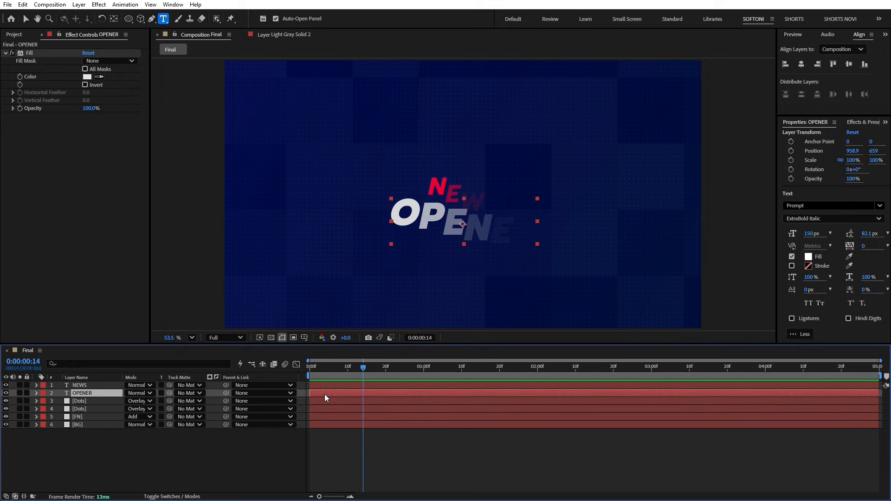
{"action": "left_click_drag", "start_coordinate": [324, 394], "coordinate": [343, 393]}
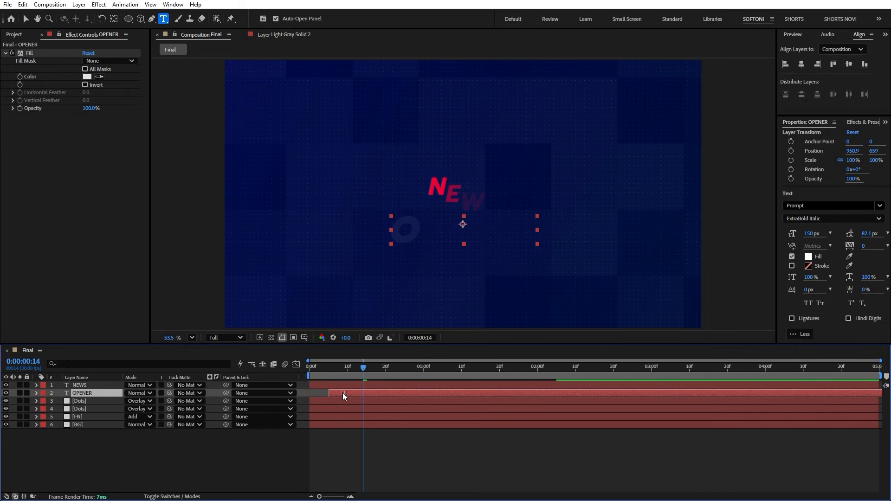
{"action": "key", "text": "space"}
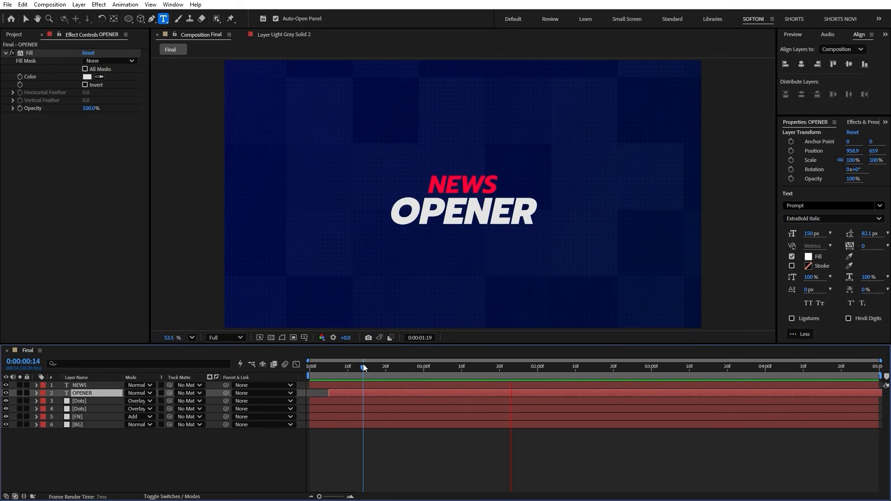
Finish previewing the title animation, duplicate the NEWS layer, and place the copy directly below the OPENER layer.
{"action": "left_click", "coordinate": [444, 368]}
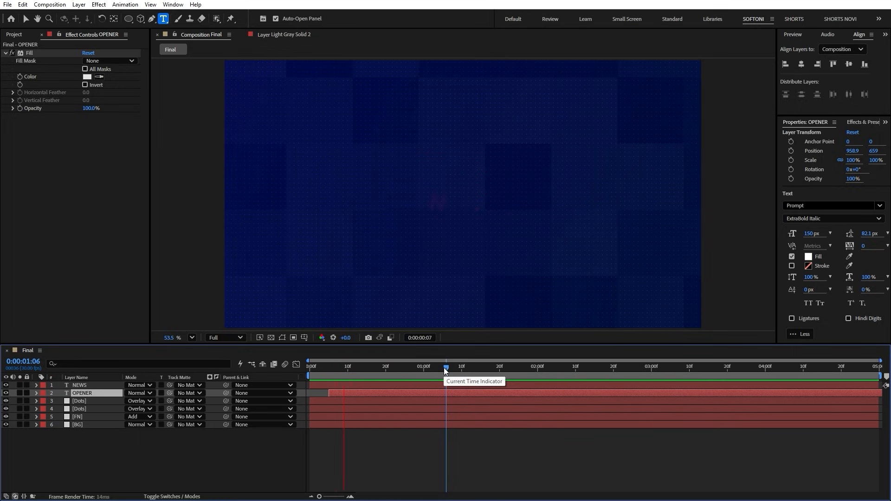
{"action": "key", "text": "space"}
{"action": "key", "text": "v"}
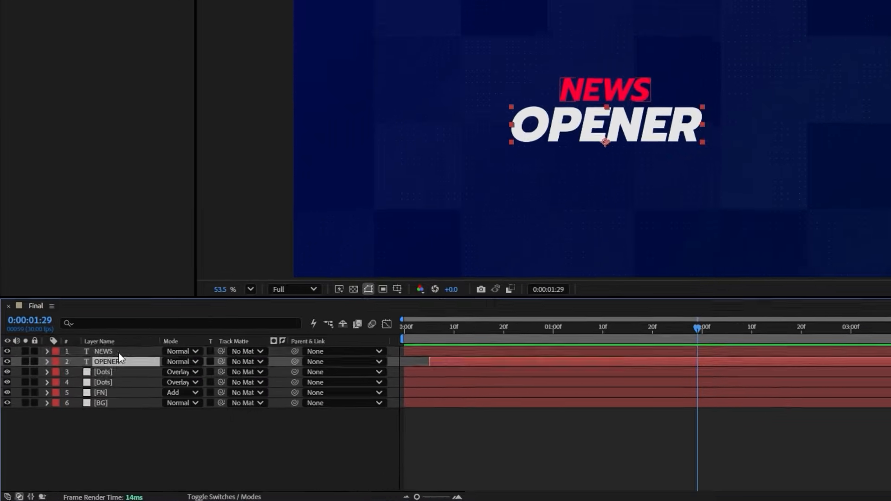
{"action": "left_click", "coordinate": [80, 385]}
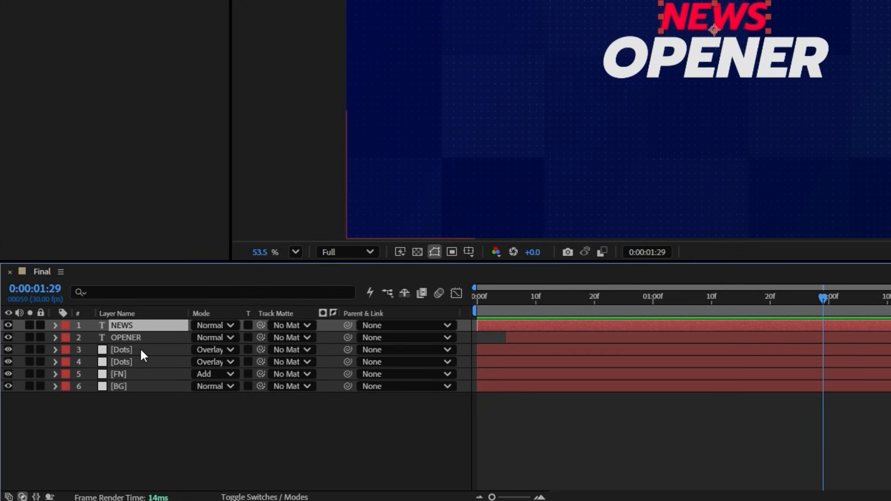
{"action": "key", "text": "ctrl+d"}
{"action": "left_click_drag", "start_coordinate": [129, 330], "coordinate": [131, 356]}
Change the NEWS 2 layer's fill effect color to white (FFFFFF) and set its font size to 590 px.
{"action": "left_click", "coordinate": [93, 49]}
{"action": "left_click_drag", "start_coordinate": [290, 284], "coordinate": [217, 231]}
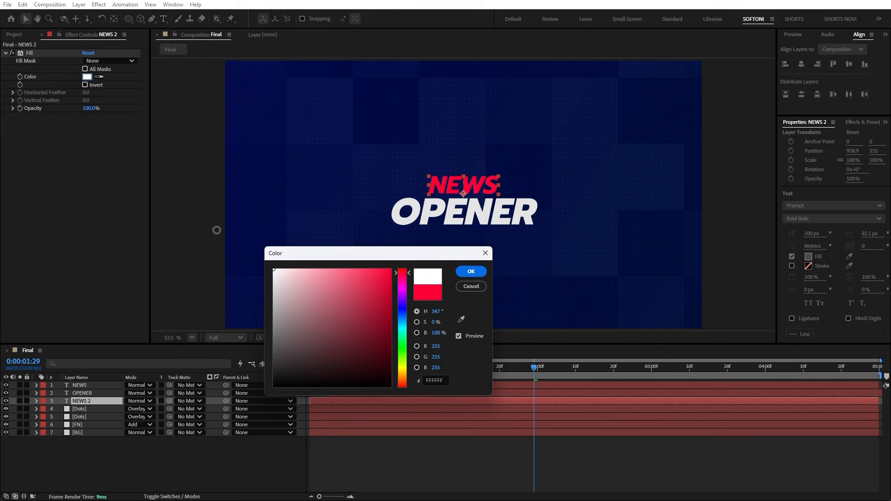
{"action": "left_click", "coordinate": [481, 273]}
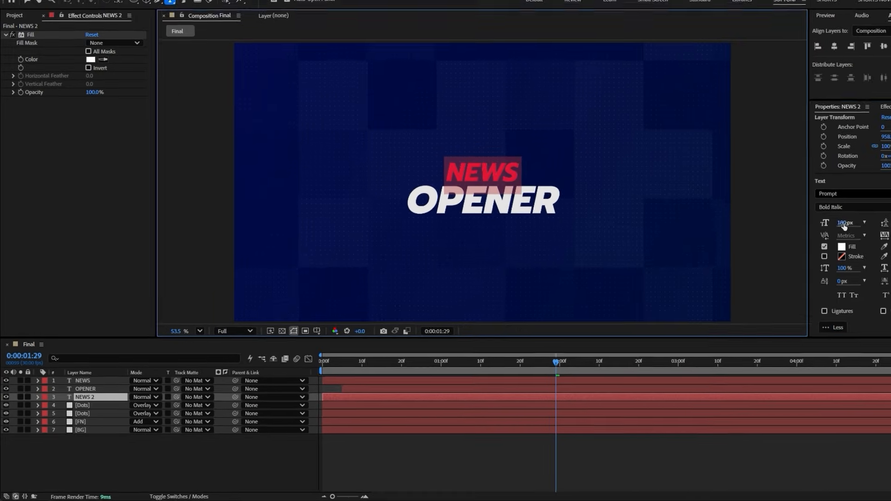
{"action": "left_click", "coordinate": [810, 232]}
{"action": "type", "text": "590"}
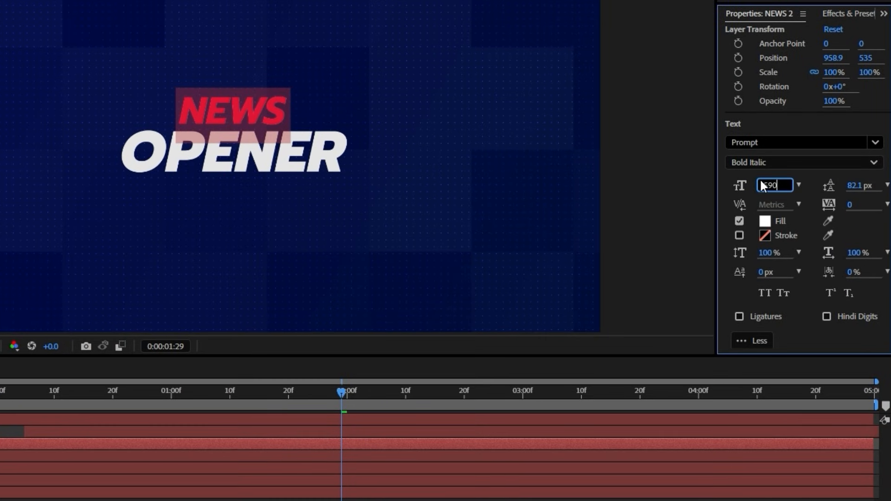
{"action": "key", "text": "Return"}
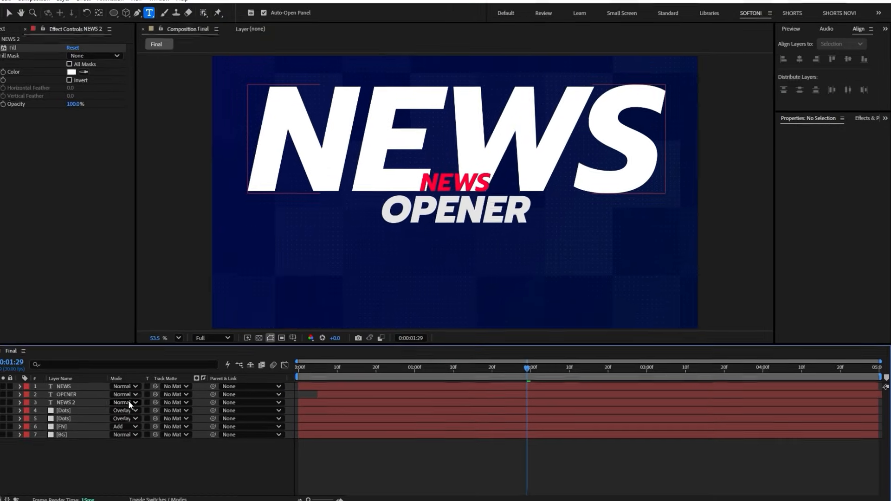
Set the opacity of the enlarged NEWS 2 layer to 3%.
{"action": "left_click", "coordinate": [91, 401]}
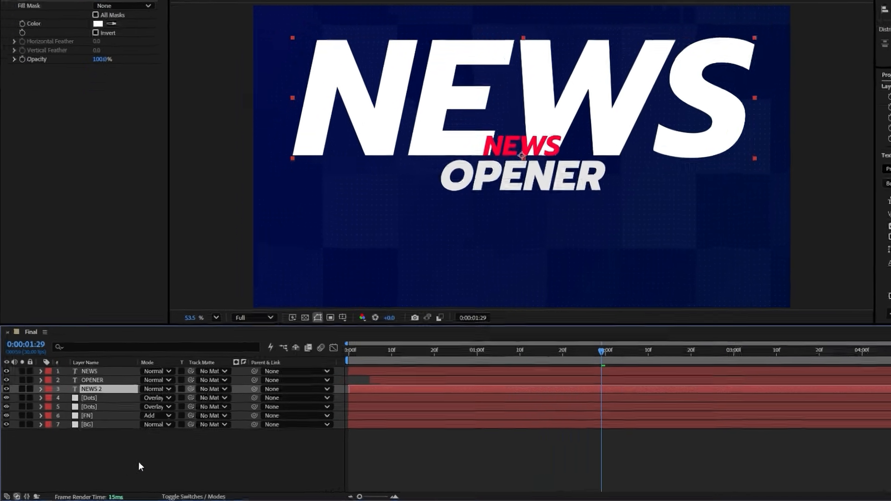
{"action": "key", "text": "t"}
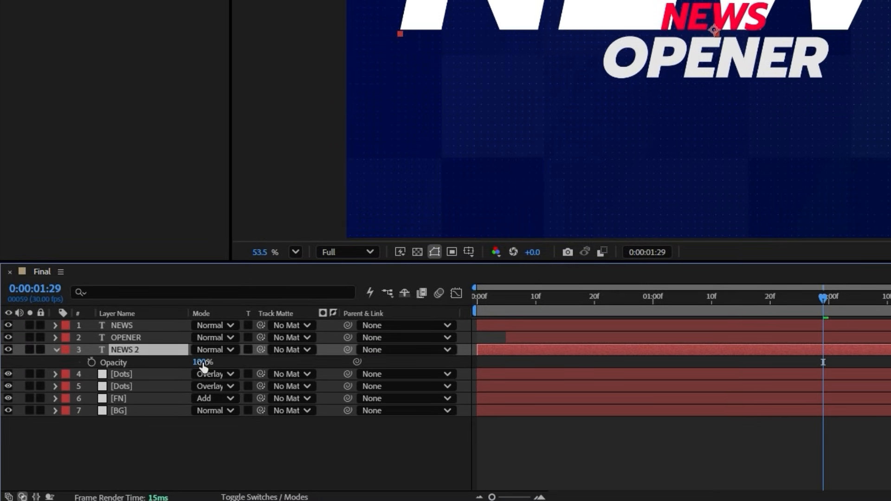
{"action": "type", "text": "3"}
{"action": "key", "text": "Return"}
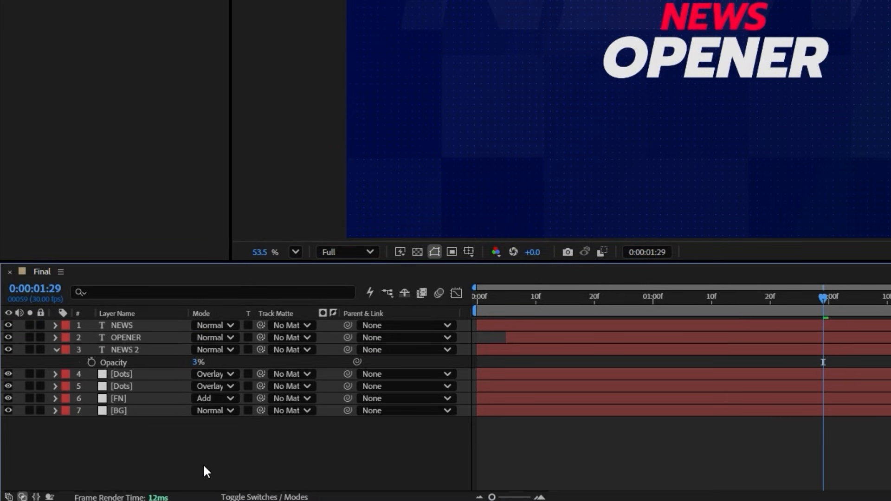
Duplicate the OPENER layer, place the copy below NEWS 2, and set the copy's opacity to 3%.
{"action": "left_click", "coordinate": [136, 333]}
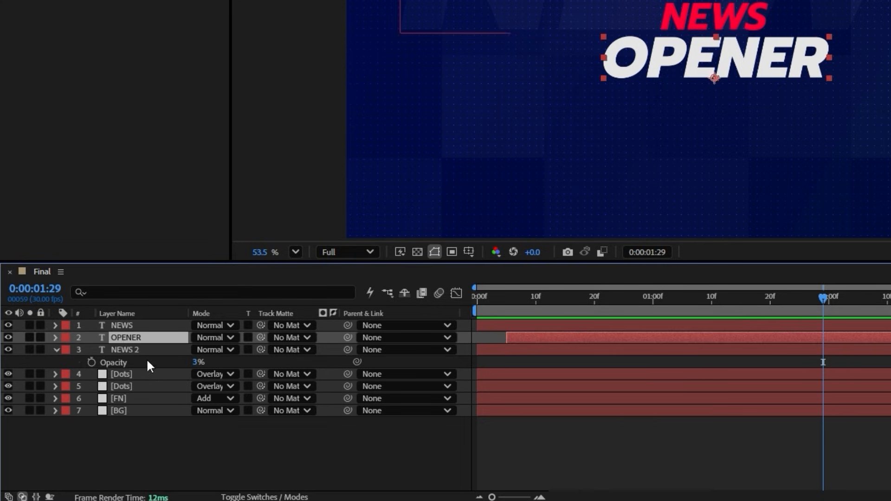
{"action": "key", "text": "ctrl+d"}
{"action": "left_click_drag", "start_coordinate": [142, 371], "coordinate": [141, 370]}
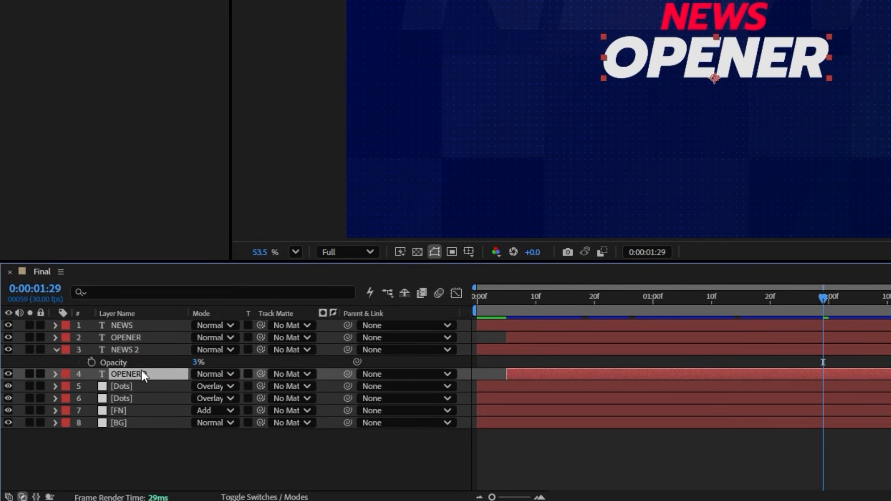
{"action": "type", "text": "t"}
{"action": "type", "text": "3"}
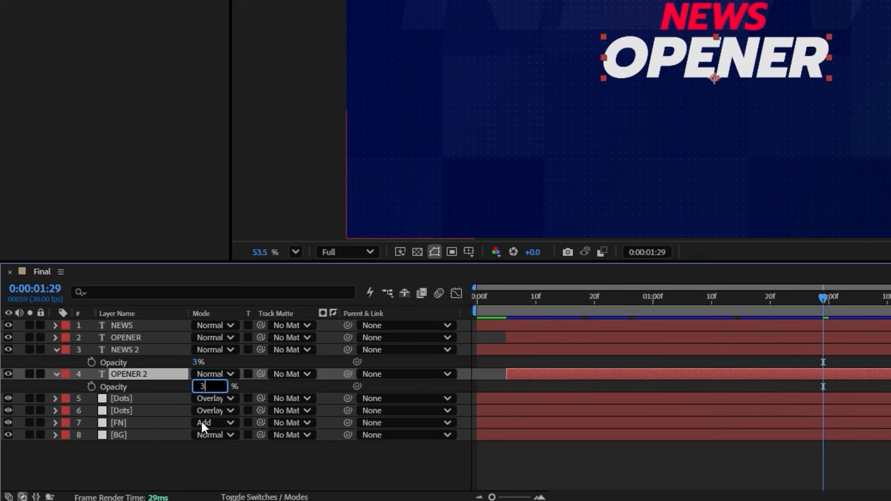
{"action": "key", "text": "Return"}
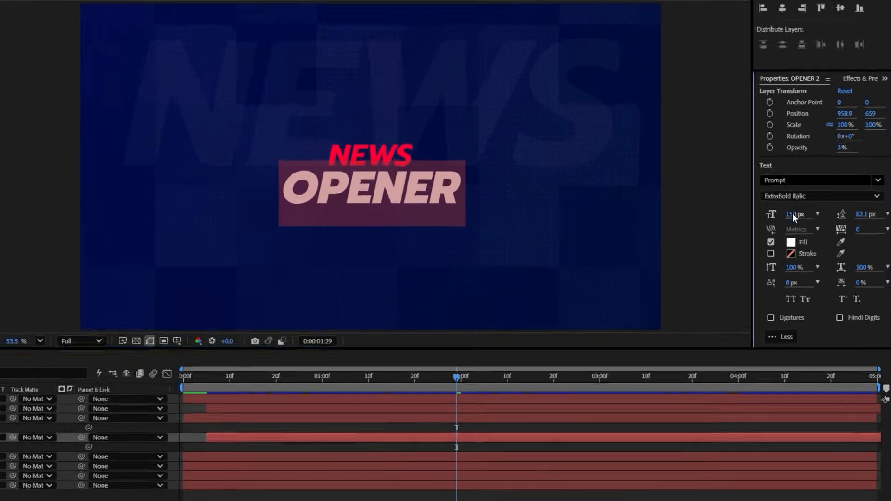
Set the OPENER 2 font size to 590 px and move the text below the large NEWS, to about 945.8, 995.3.
{"action": "left_click", "coordinate": [814, 232]}
{"action": "type", "text": "590"}
{"action": "key", "text": "Return"}
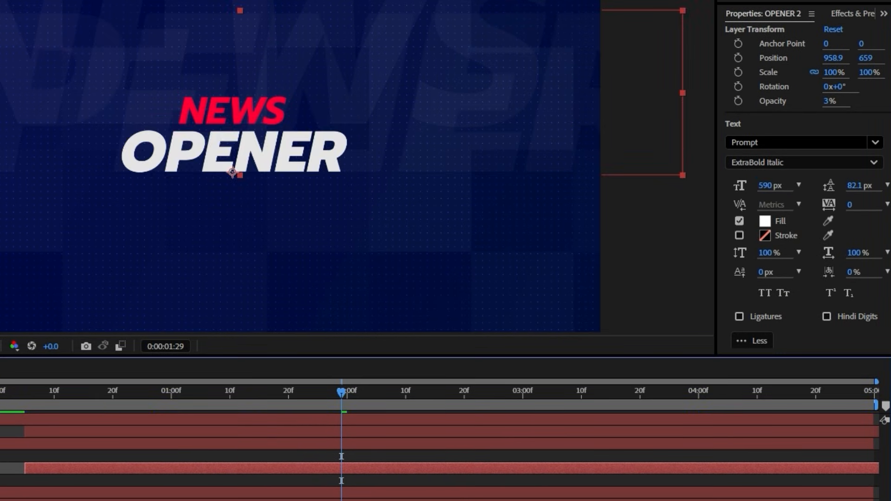
{"action": "key", "text": "v"}
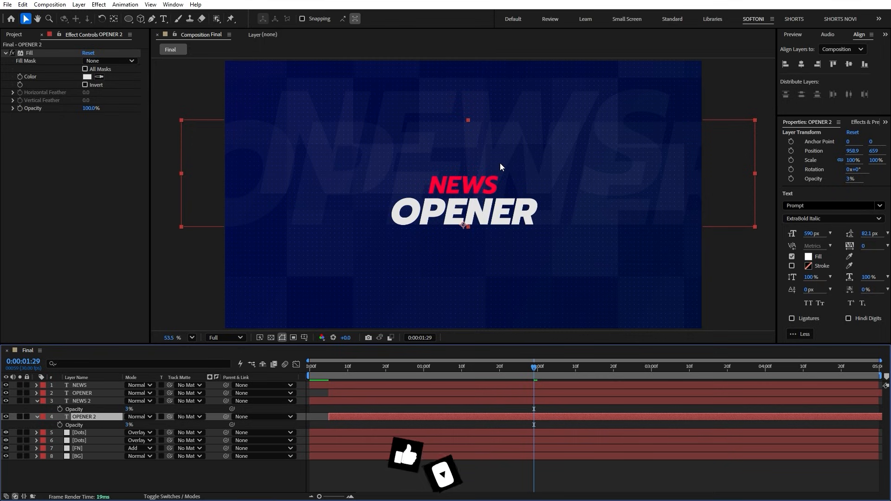
{"action": "left_click_drag", "start_coordinate": [500, 166], "coordinate": [498, 249]}
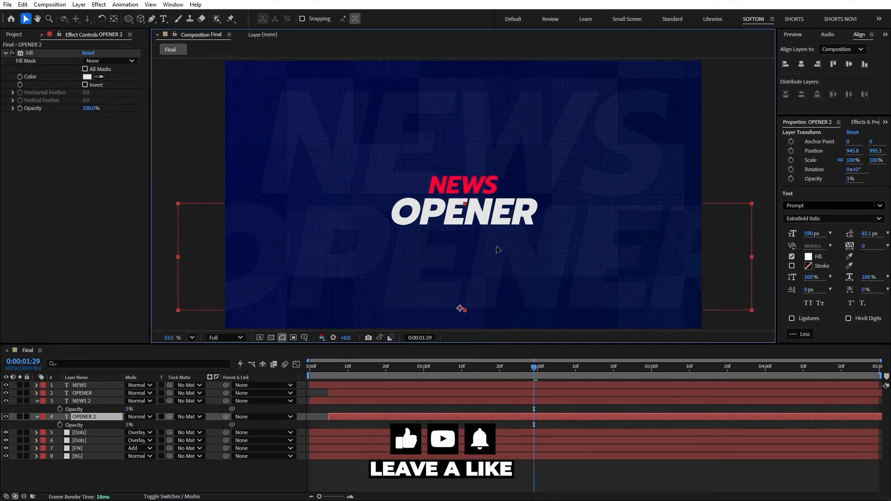
Move the NEWS 2 and OPENER 2 layers up together by 20 px.
{"action": "left_click", "coordinate": [96, 401]}
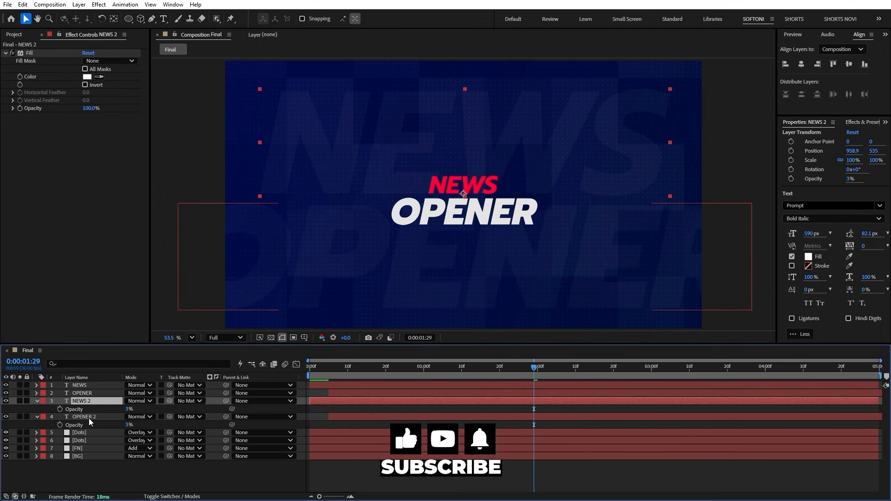
{"action": "left_click", "coordinate": [88, 417], "text": "ctrl"}
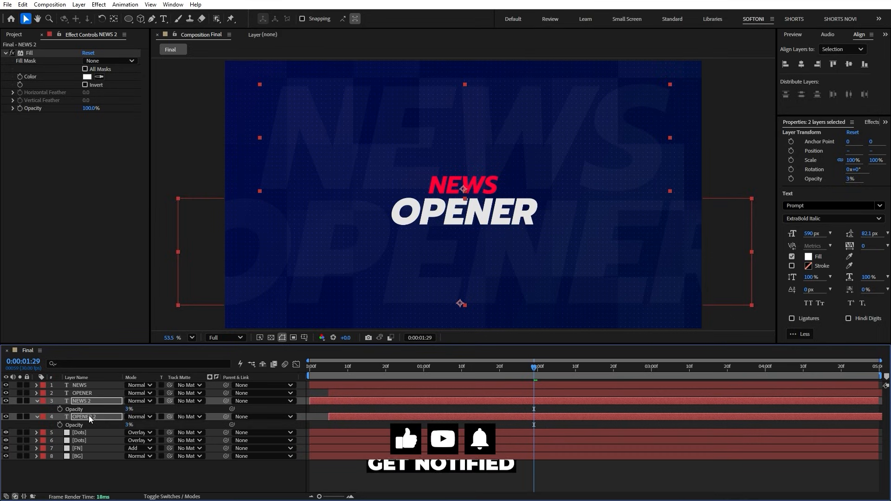
{"action": "left_click", "coordinate": [110, 467]}
Move OPENER 2 down 20 px to Y 995.3 and shift the layer in time so it starts at the first frame.
{"action": "left_click", "coordinate": [90, 417]}
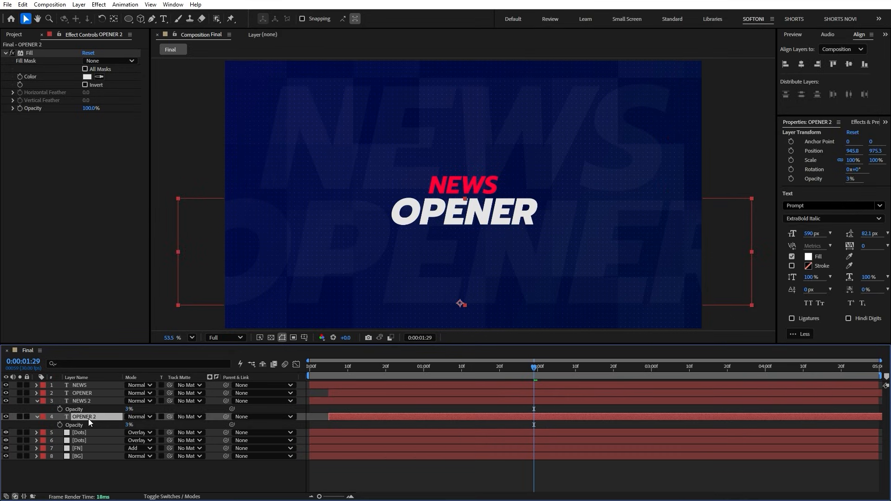
{"action": "key", "text": "shift+Down"}
{"action": "key", "text": "shift+Down"}
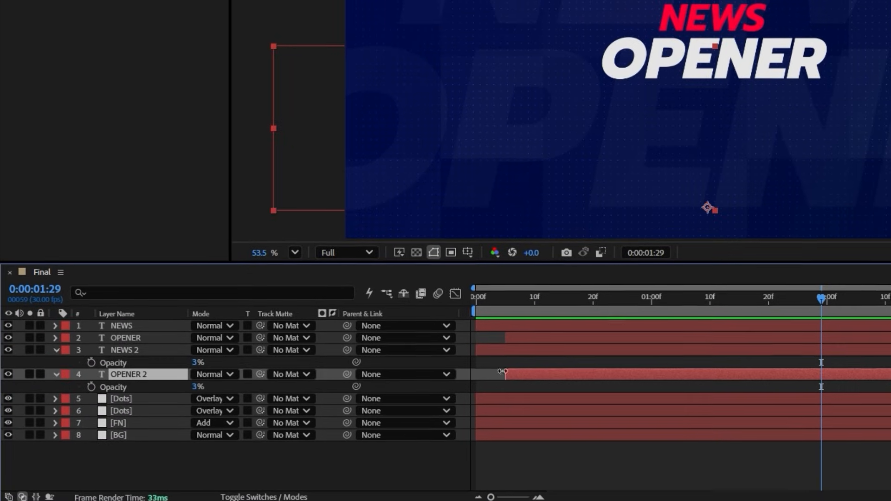
{"action": "left_click_drag", "start_coordinate": [539, 372], "coordinate": [511, 376]}
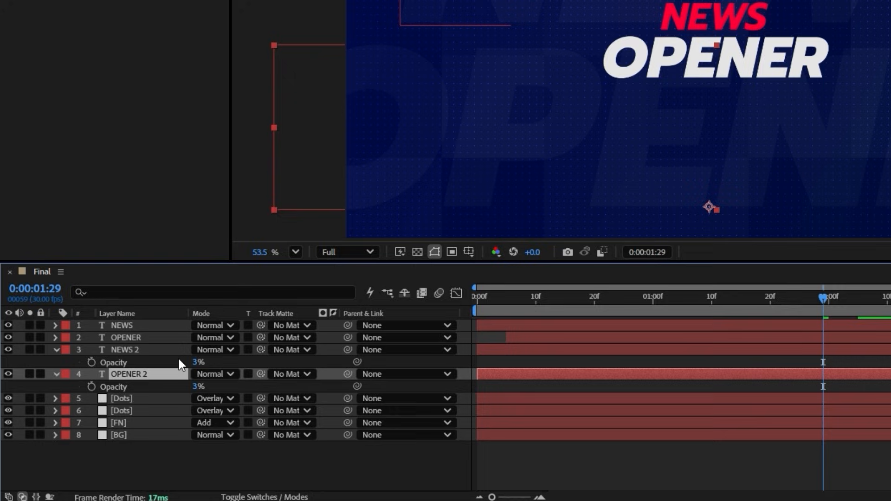
Keyframe the NEWS 2 position at the first frame, and set its X position to 883.9 at 0:00:04:29 for a slow horizontal drift.
{"action": "left_click", "coordinate": [139, 351]}
{"action": "key", "text": "Home"}
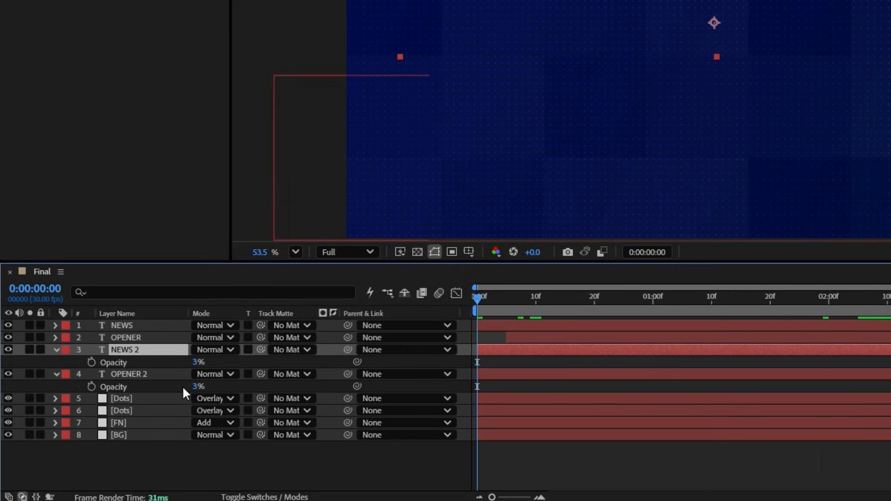
{"action": "key", "text": "p"}
{"action": "left_click", "coordinate": [92, 361]}
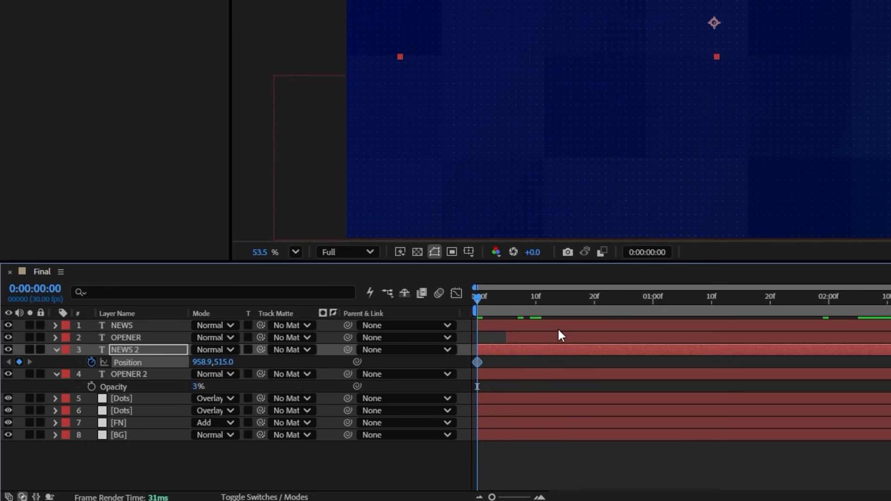
{"action": "left_click_drag", "start_coordinate": [524, 300], "coordinate": [877, 369]}
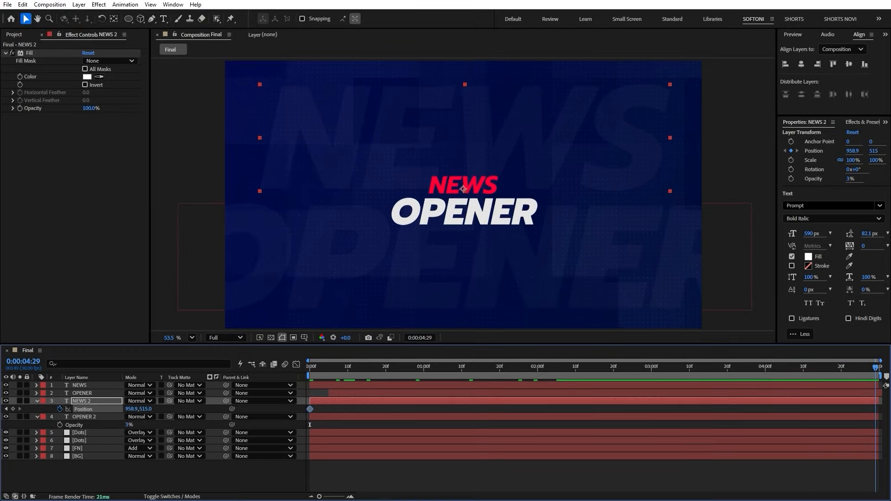
{"action": "left_click_drag", "start_coordinate": [130, 409], "coordinate": [103, 409]}
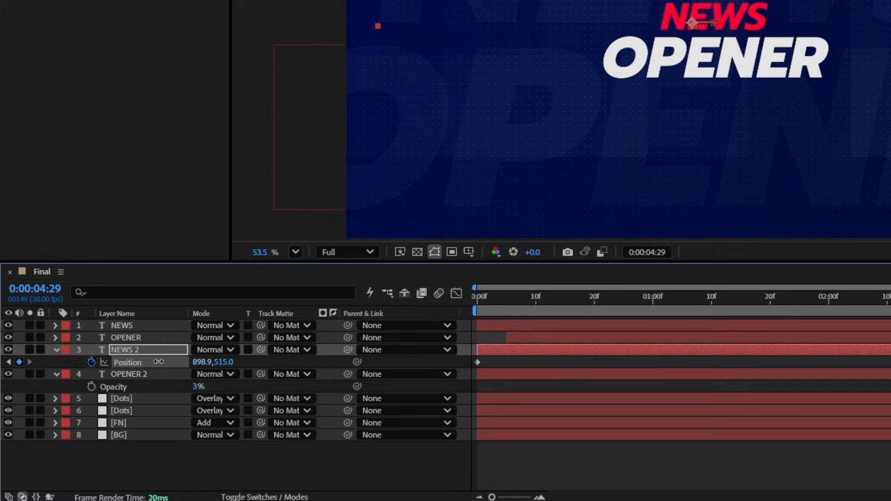
{"action": "left_click_drag", "start_coordinate": [158, 362], "coordinate": [154, 362]}
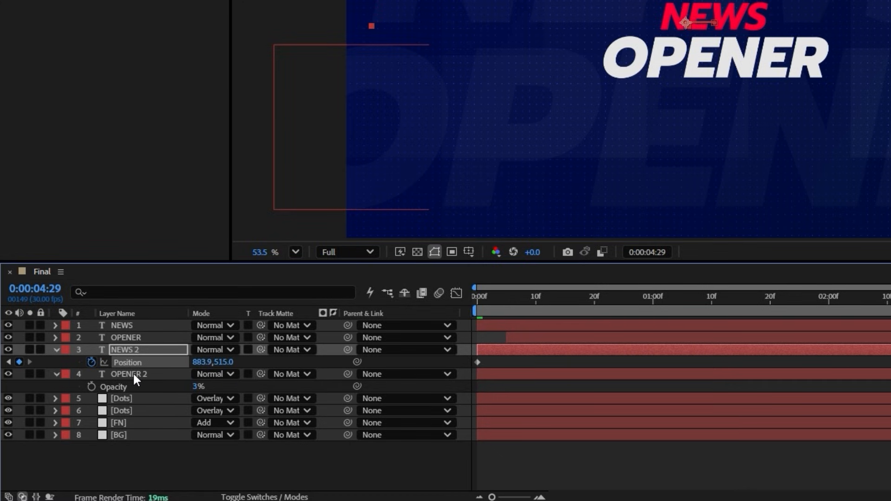
Keyframe the OPENER 2 position at the first frame, set its X position to 1062.8 at 0:00:04:29, and preview the opposing drift.
{"action": "left_click_drag", "start_coordinate": [551, 301], "coordinate": [431, 310]}
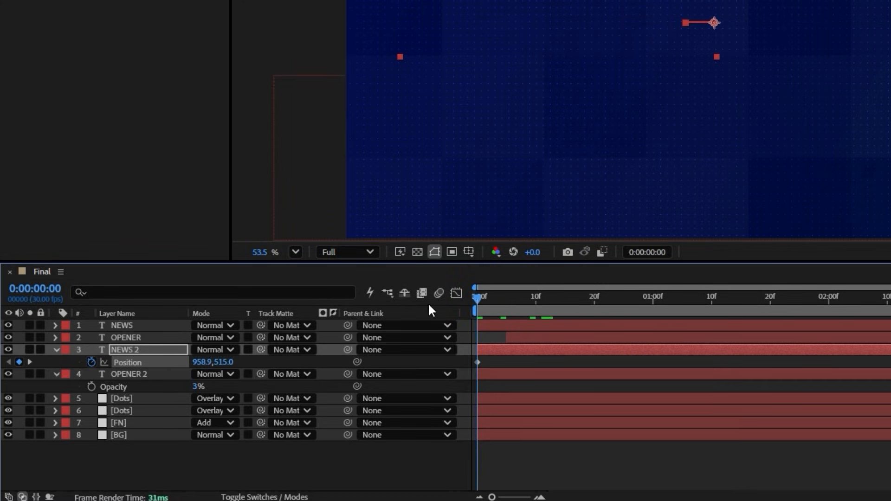
{"action": "left_click", "coordinate": [136, 373]}
{"action": "key", "text": "p"}
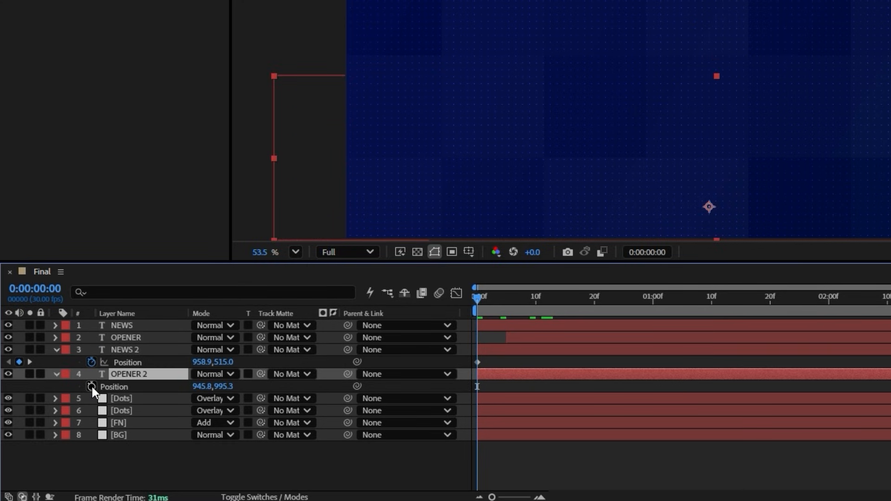
{"action": "left_click", "coordinate": [91, 386]}
{"action": "left_click_drag", "start_coordinate": [495, 302], "coordinate": [890, 367]}
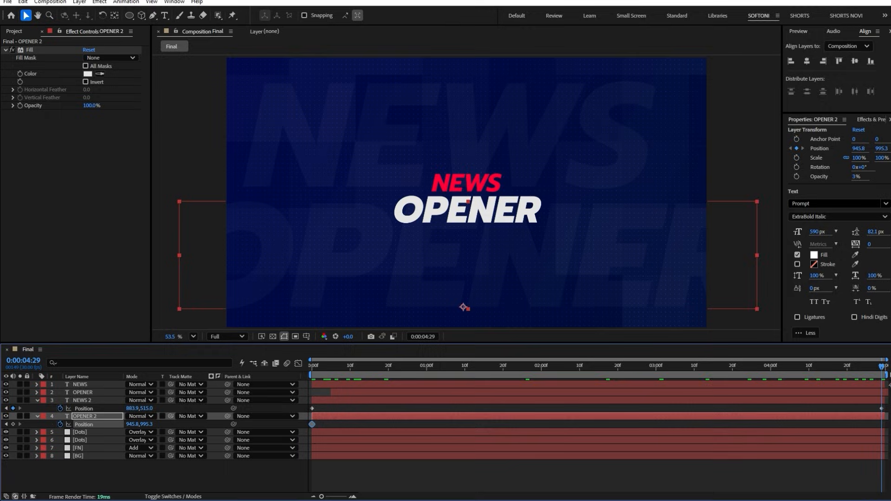
{"action": "left_click_drag", "start_coordinate": [143, 419], "coordinate": [191, 433]}
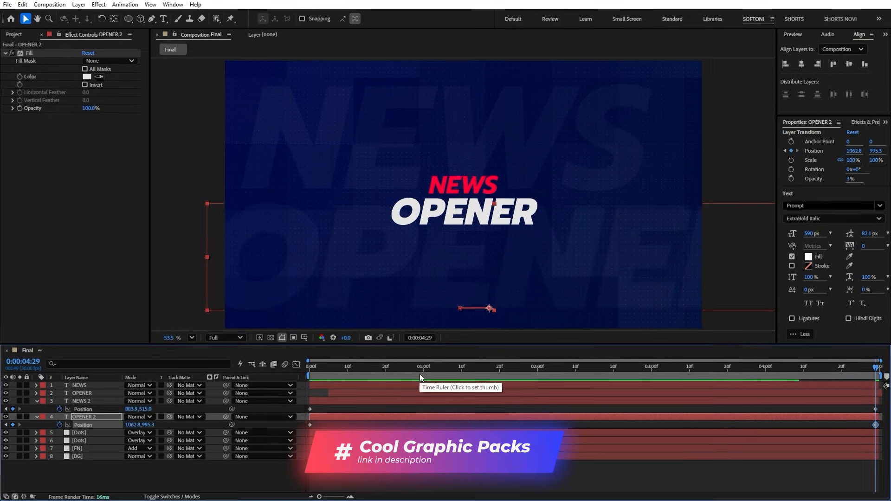
{"action": "key", "text": "space"}
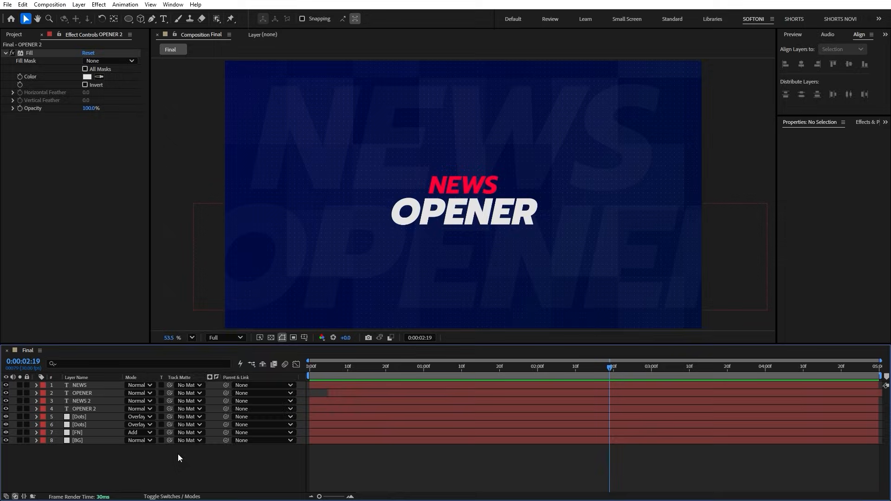
Create a new 200 × 200 px solid named Number in the Final composition.
{"action": "right_click", "coordinate": [178, 454]}
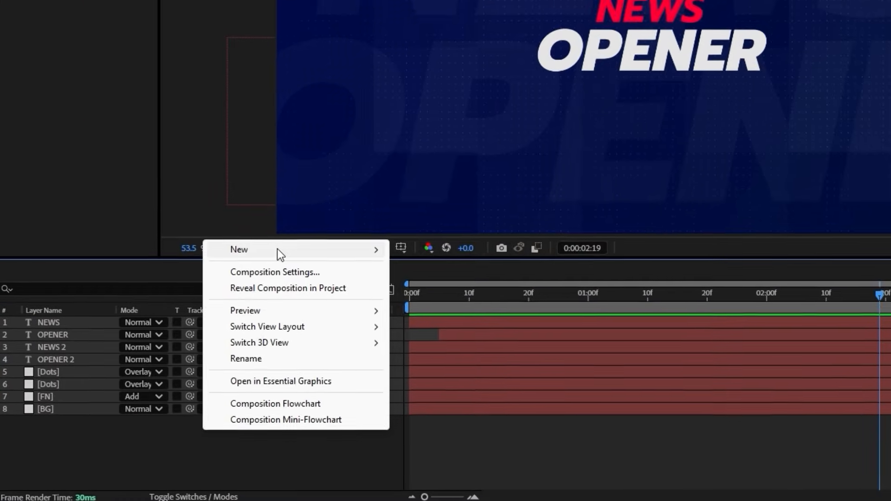
{"action": "mouse_move", "coordinate": [279, 250]}
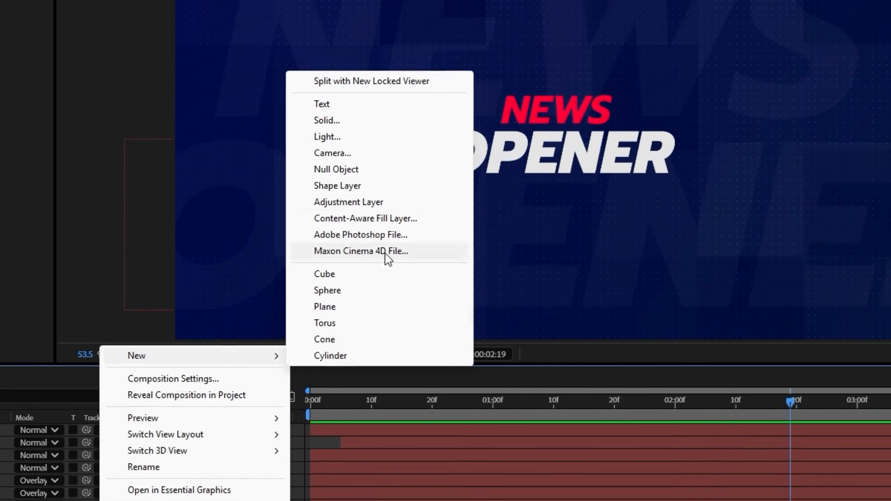
{"action": "left_click", "coordinate": [352, 133]}
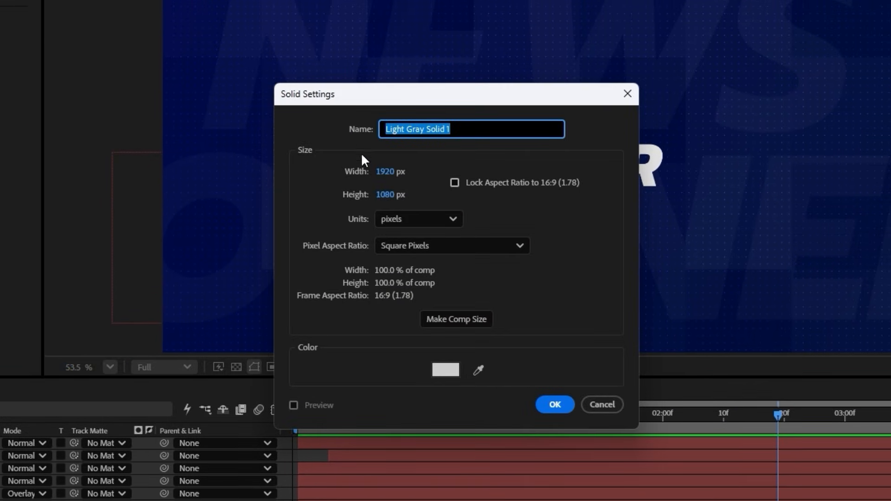
{"action": "left_click", "coordinate": [385, 172]}
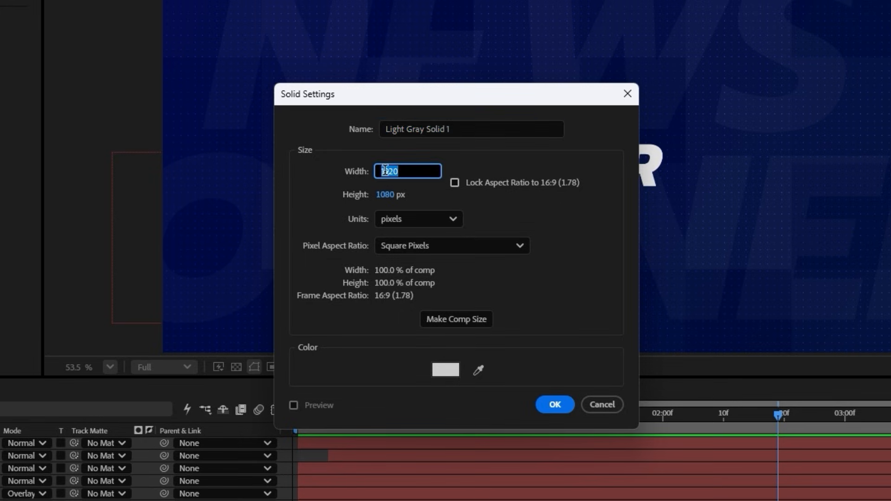
{"action": "type", "text": "200"}
{"action": "key", "text": "Tab"}
{"action": "type", "text": "200"}
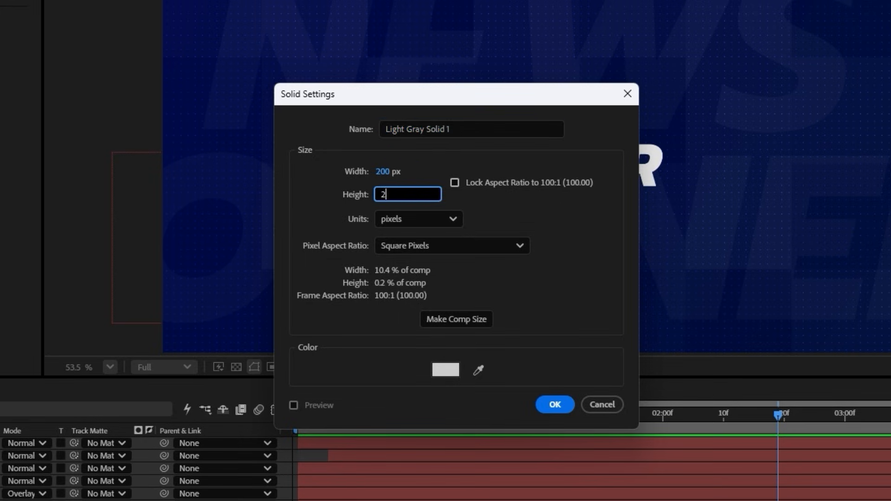
{"action": "left_click", "coordinate": [472, 136]}
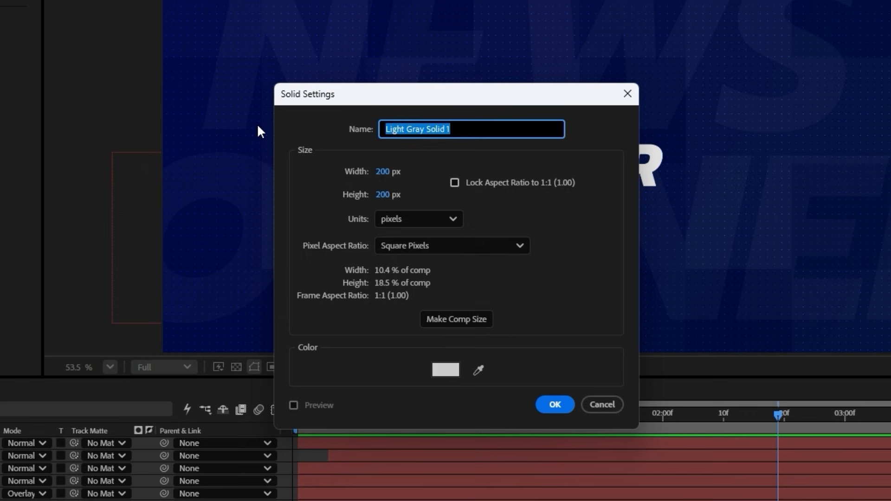
{"action": "type", "text": "Number"}
{"action": "key", "text": "Return"}
Apply the Numbers effect to the Number layer with Arial Regular, horizontal direction and right alignment.
{"action": "left_click", "coordinate": [837, 132]}
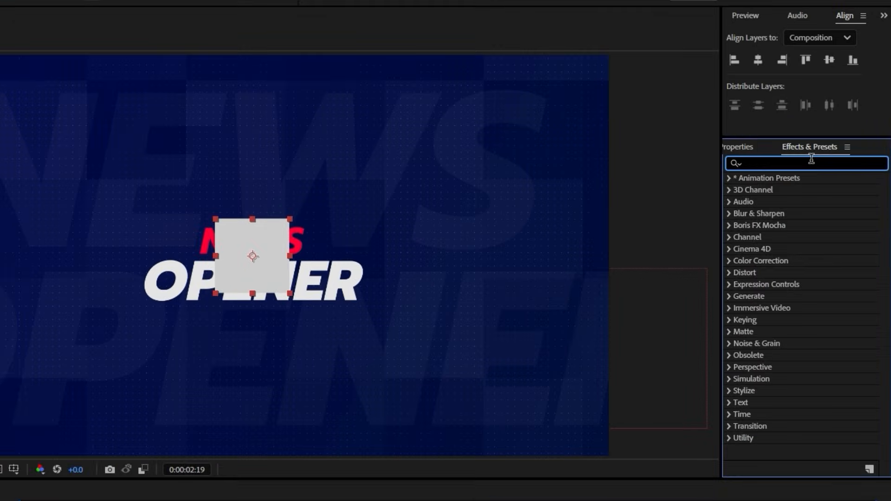
{"action": "type", "text": "numbe"}
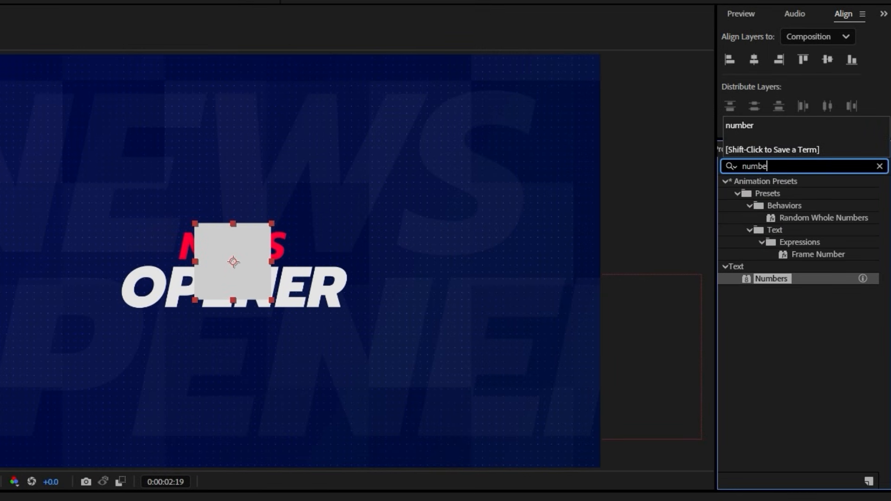
{"action": "left_click_drag", "start_coordinate": [778, 282], "coordinate": [82, 385]}
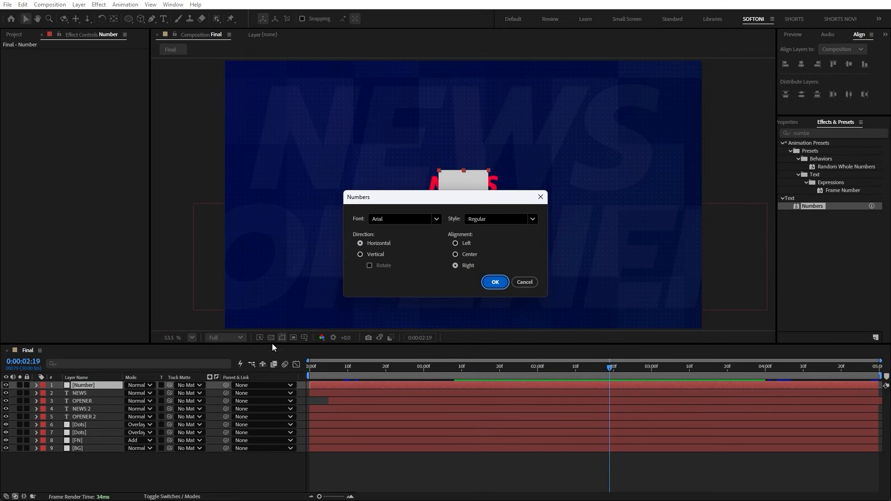
{"action": "left_click", "coordinate": [495, 282]}
Place the number in the upper-left area of the frame and style it with the NEWS title's red fill at size 19.
{"action": "left_click", "coordinate": [477, 191]}
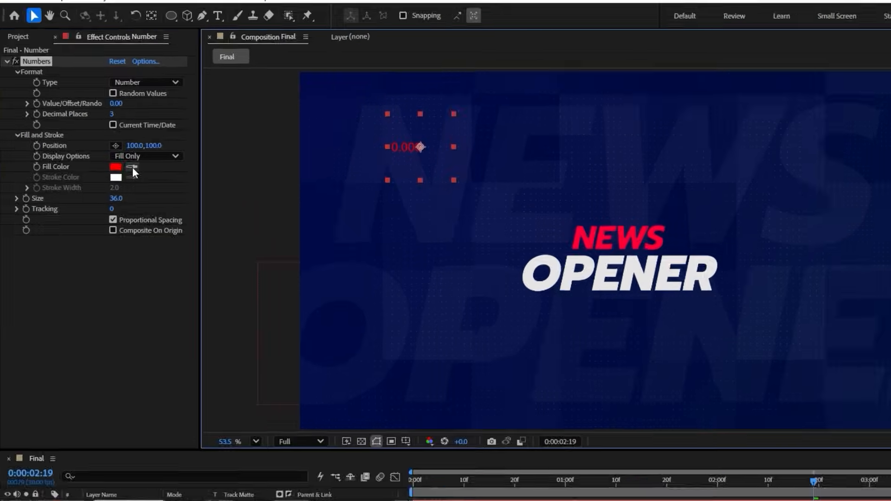
{"action": "left_click", "coordinate": [99, 131]}
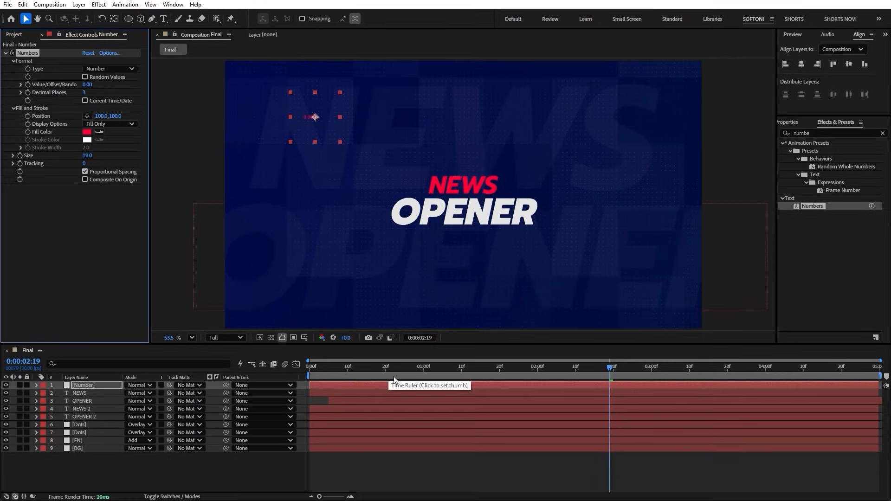
Keyframe the number's Value/Offset at 0 on the first frame and 510 at 0:00:04:29, and preview the count.
{"action": "left_click_drag", "start_coordinate": [413, 373], "coordinate": [296, 375]}
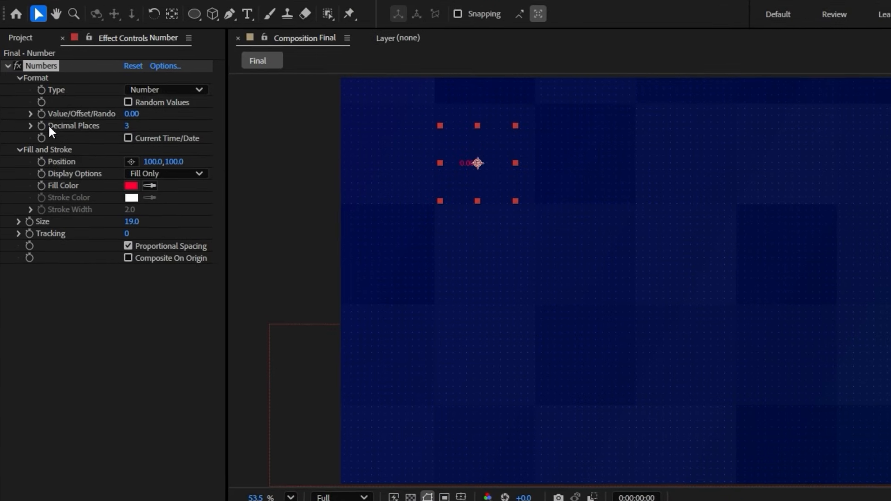
{"action": "left_click", "coordinate": [44, 113]}
{"action": "left_click_drag", "start_coordinate": [403, 433], "coordinate": [877, 367]}
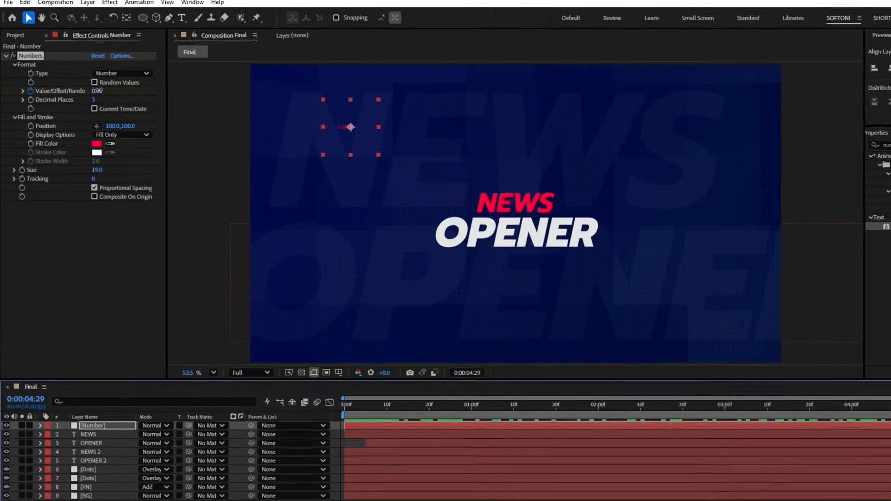
{"action": "left_click_drag", "start_coordinate": [91, 85], "coordinate": [109, 87]}
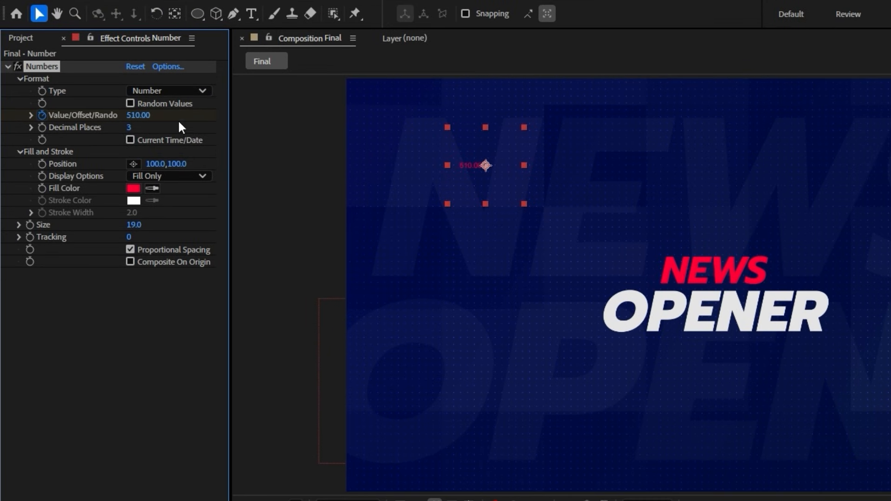
{"action": "left_click", "coordinate": [455, 434]}
{"action": "key", "text": "space"}
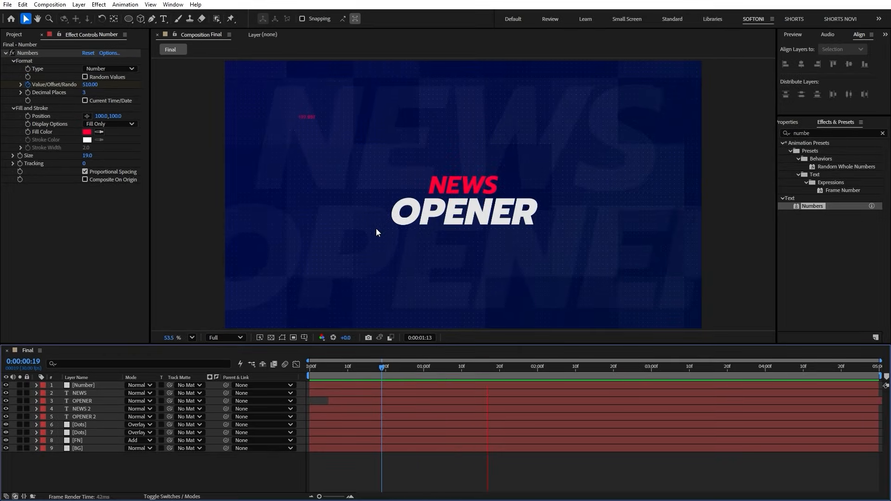
{"action": "left_click_drag", "start_coordinate": [476, 370], "coordinate": [522, 371]}
Duplicate the Number layer, move the copy to the right of the NEWS title, and set its number size to 21.
{"action": "left_click", "coordinate": [86, 385]}
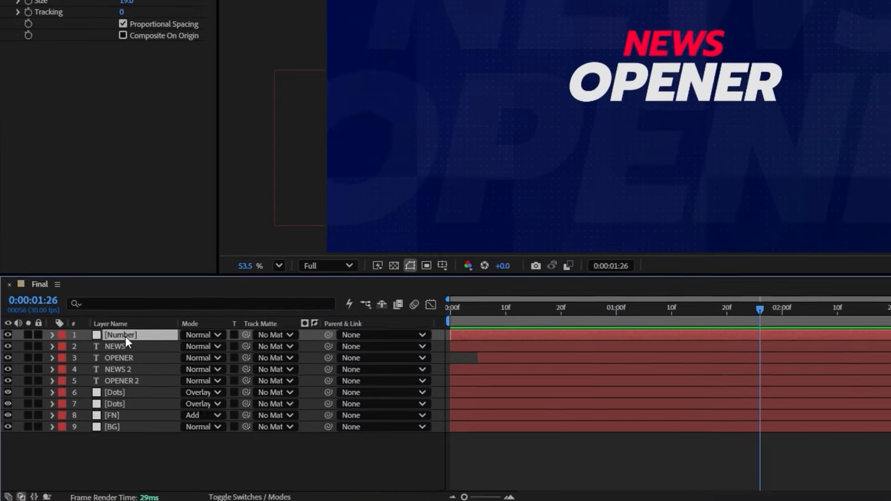
{"action": "key", "text": "ctrl+d"}
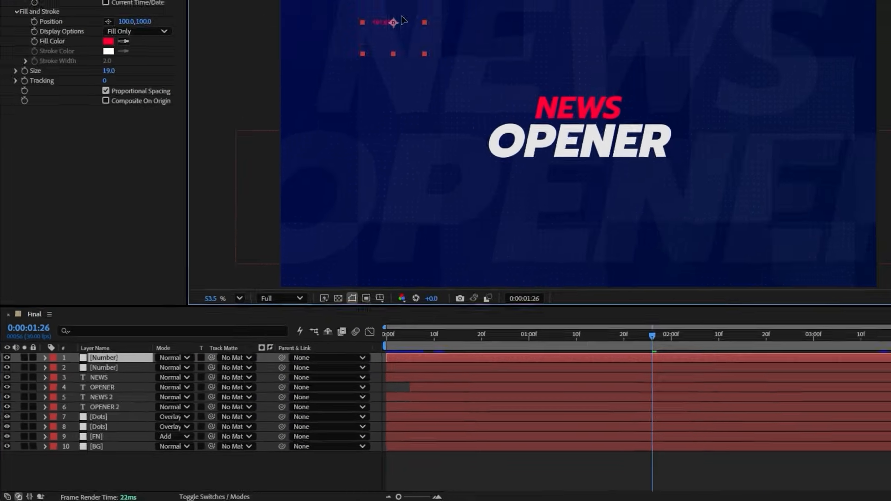
{"action": "left_click_drag", "start_coordinate": [301, 117], "coordinate": [632, 170]}
{"action": "left_click_drag", "start_coordinate": [88, 155], "coordinate": [90, 155]}
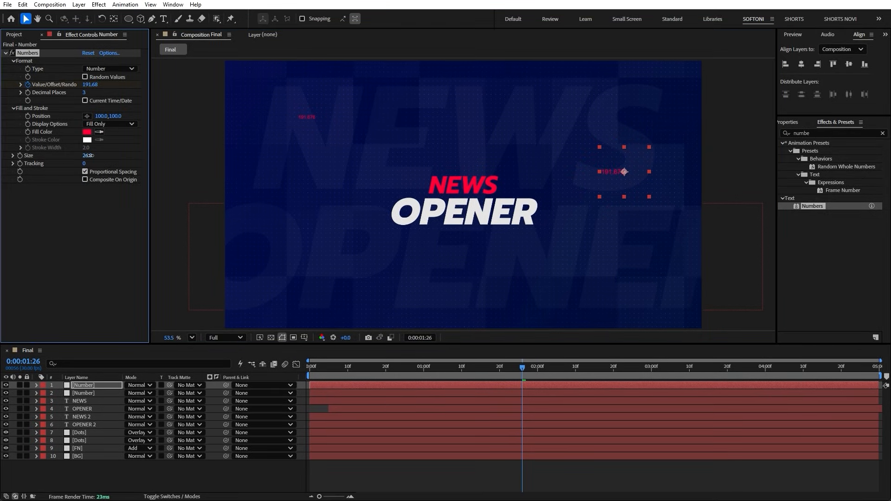
Duplicate the second Number layer and move the new copy below the OPENER title.
{"action": "key", "text": "ctrl+d"}
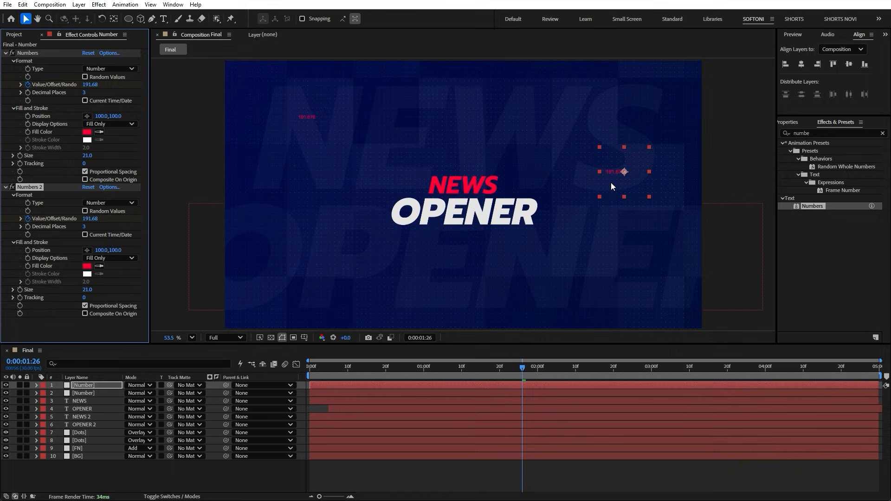
{"action": "key", "text": "ctrl+z"}
{"action": "key", "text": "ctrl+d"}
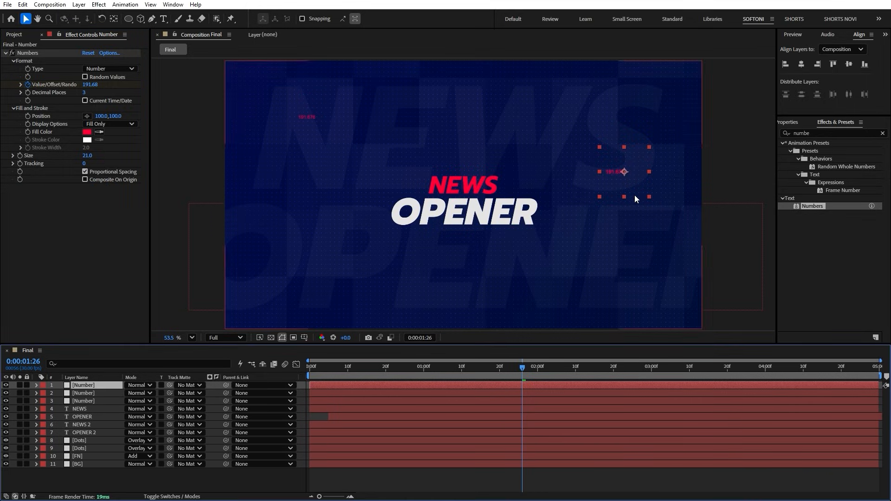
{"action": "left_click_drag", "start_coordinate": [633, 194], "coordinate": [449, 297]}
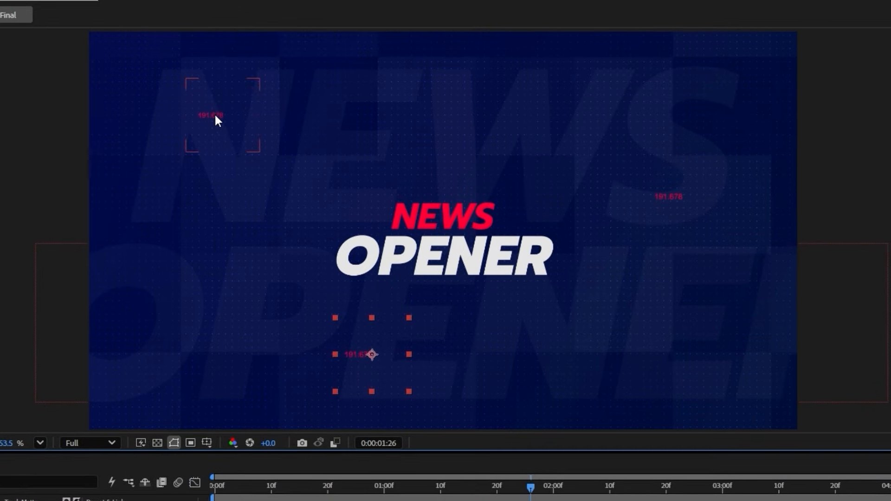
Spread the three numbers around the titles, set the lower number's size to 18, and preview the animation.
{"action": "left_click_drag", "start_coordinate": [311, 115], "coordinate": [313, 105]}
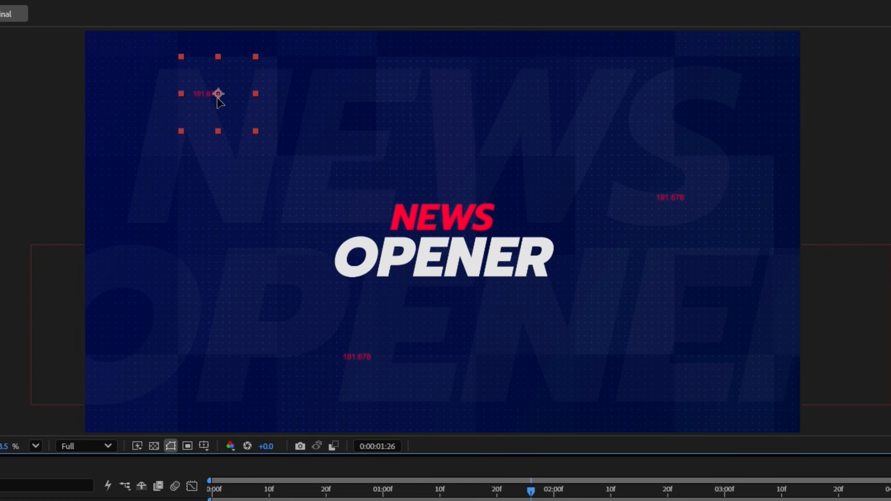
{"action": "left_click_drag", "start_coordinate": [368, 344], "coordinate": [381, 360]}
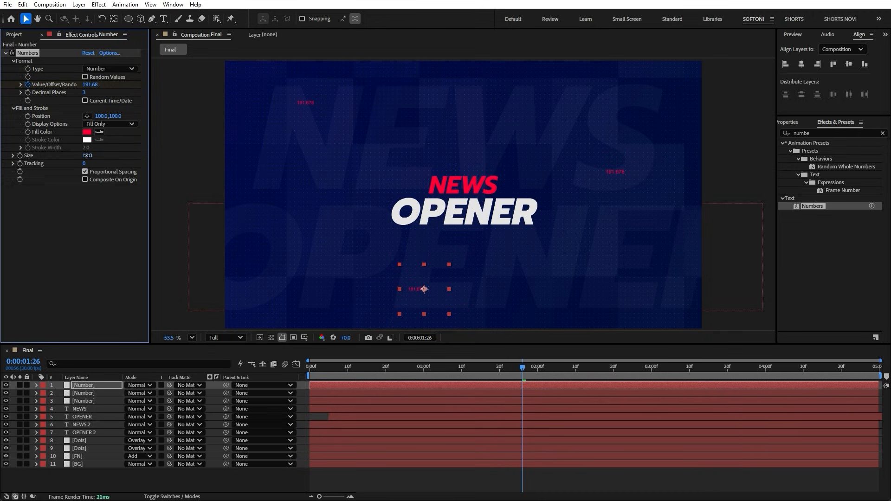
{"action": "key", "text": "space"}
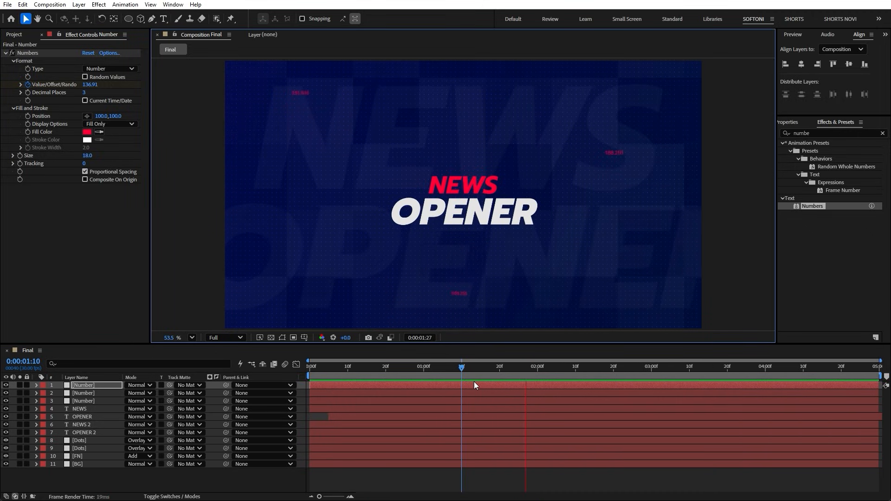
{"action": "left_click", "coordinate": [492, 370]}
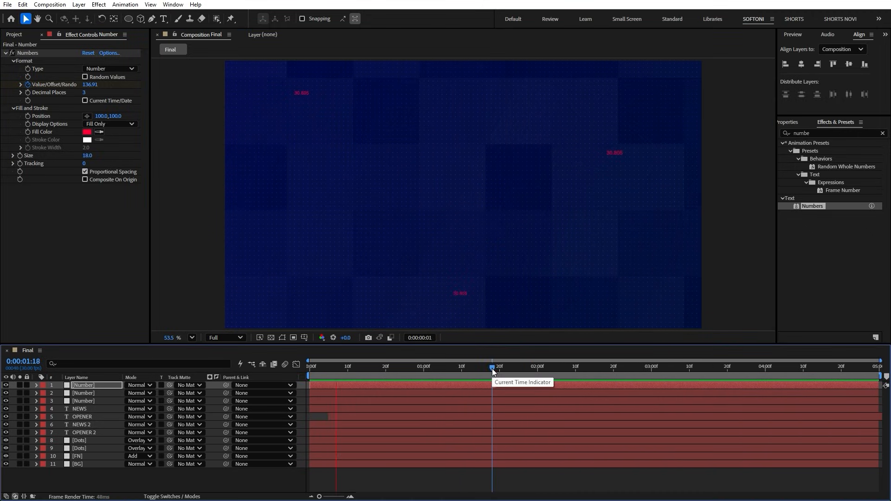
{"action": "left_click", "coordinate": [539, 377]}
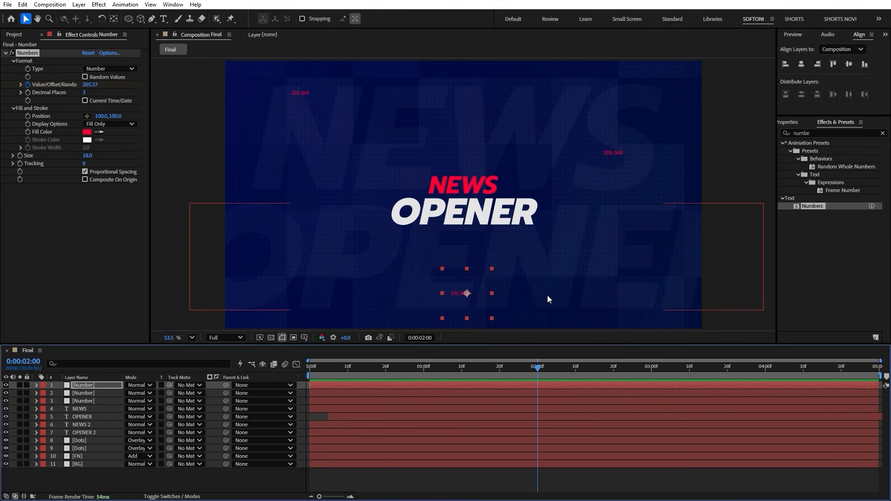
Create a composition-sized 1920 × 1080 px solid named Circle 01.
{"action": "right_click", "coordinate": [130, 471]}
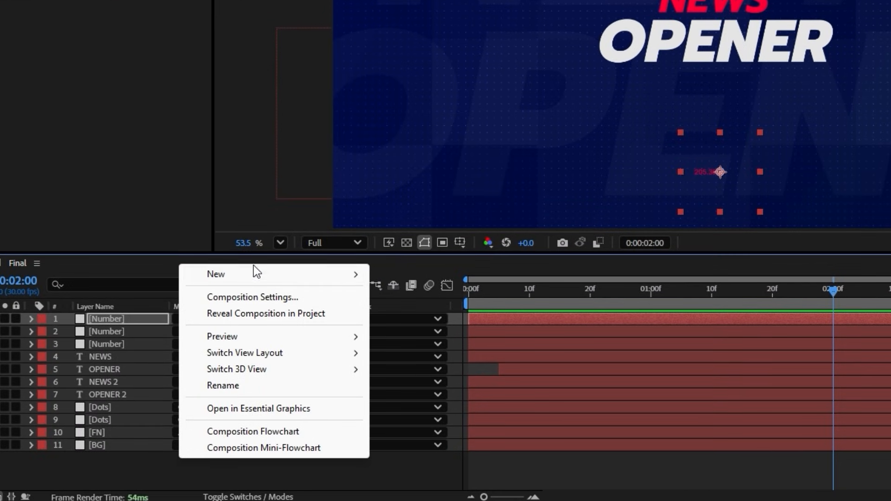
{"action": "mouse_move", "coordinate": [254, 272]}
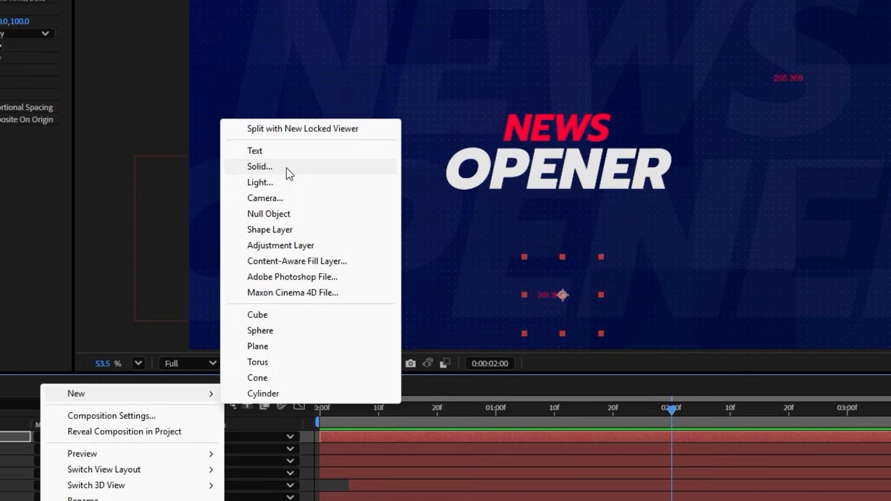
{"action": "left_click", "coordinate": [401, 43]}
{"action": "type", "text": "Circle "}
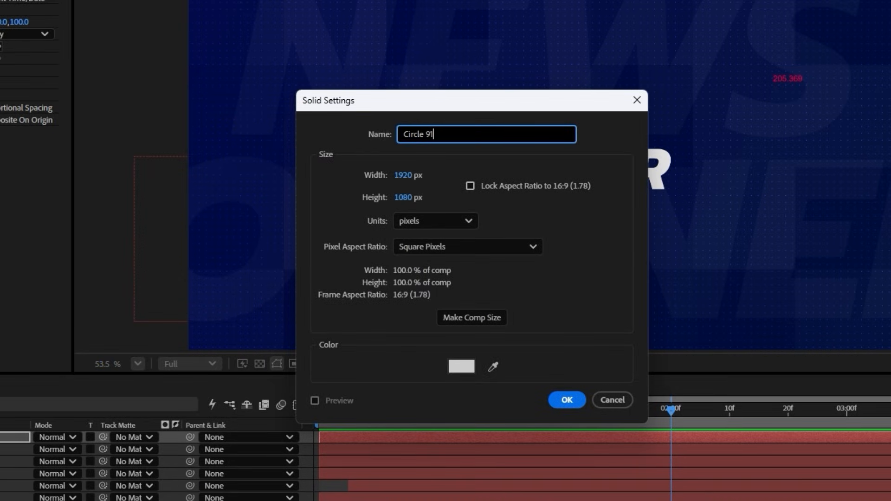
{"action": "type", "text": "01"}
{"action": "left_click", "coordinate": [561, 399]}
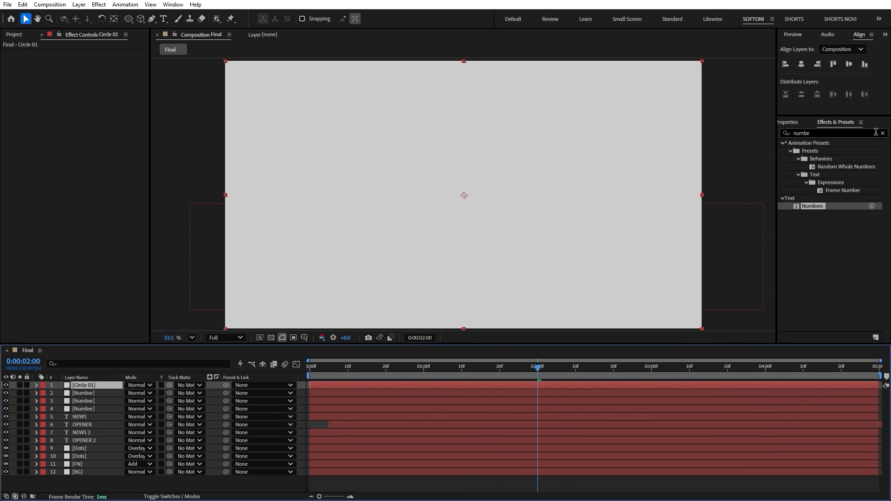
Apply the Circle effect to the Circle 01 layer and set its Edge option to Thickness.
{"action": "left_click", "coordinate": [883, 133]}
{"action": "type", "text": "circ"}
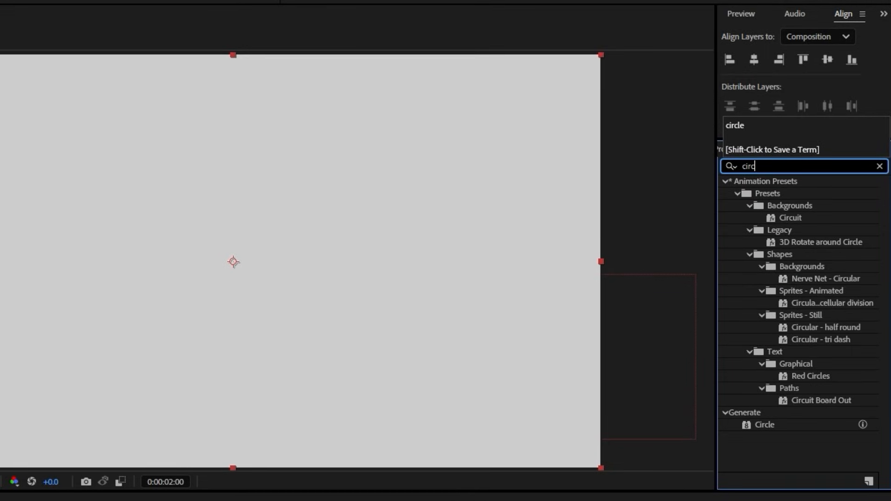
{"action": "type", "text": "le"}
{"action": "left_click_drag", "start_coordinate": [763, 279], "coordinate": [107, 384]}
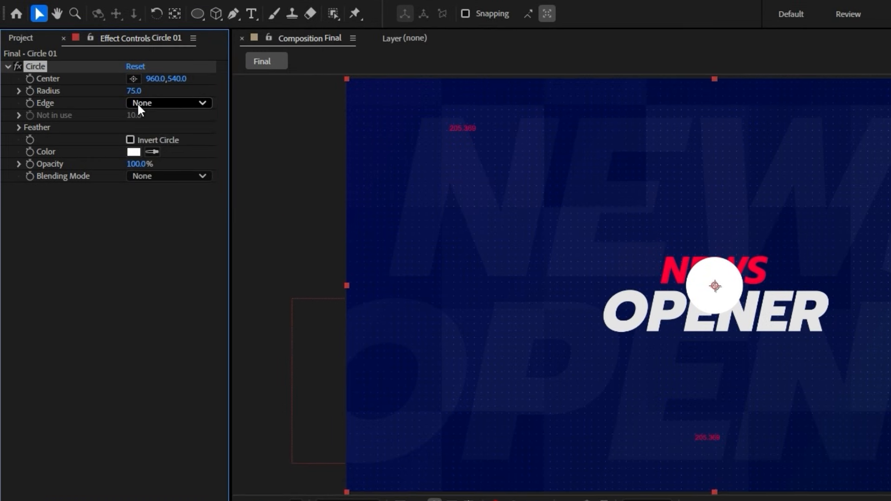
{"action": "left_click", "coordinate": [137, 103]}
{"action": "left_click", "coordinate": [184, 149]}
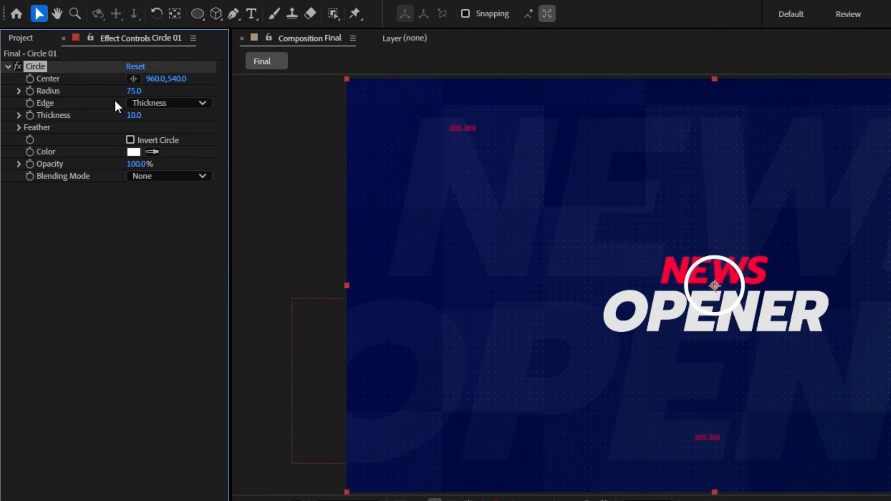
Set the Circle effect on Circle 01 to radius 430, thickness 2 and light gray color D8D8D8.
{"action": "type", "text": "430"}
{"action": "left_click", "coordinate": [125, 260]}
{"action": "type", "text": "2"}
{"action": "key", "text": "Return"}
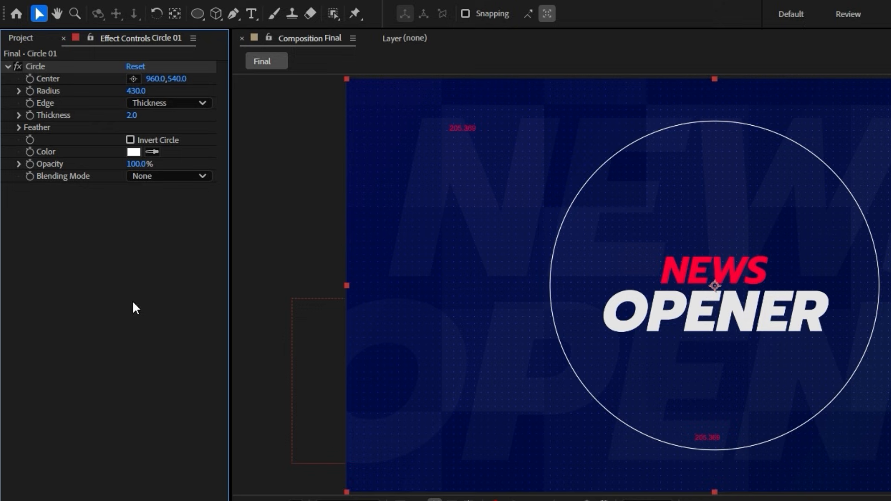
{"action": "left_click", "coordinate": [132, 152]}
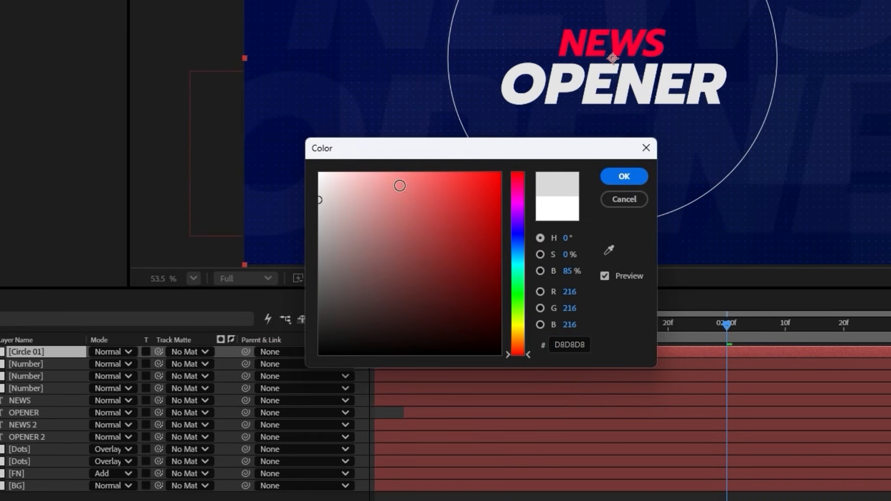
{"action": "left_click", "coordinate": [622, 177]}
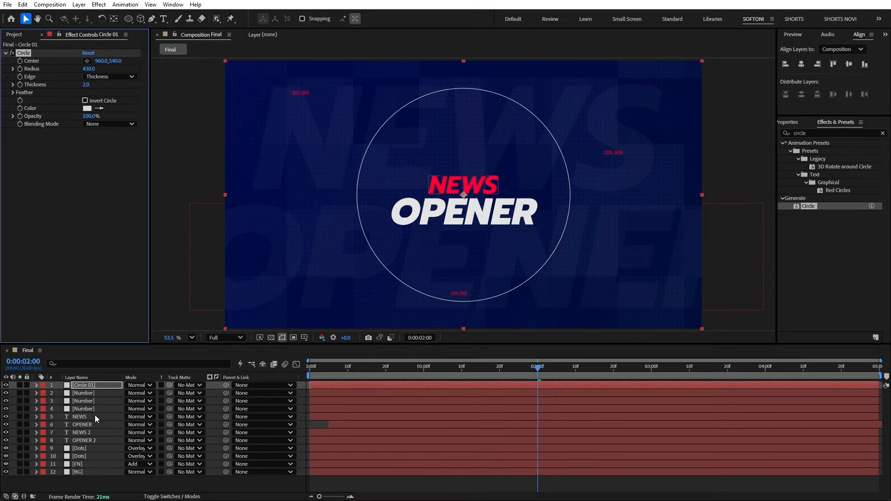
Set the Circle 01 layer's opacity to 33%.
{"action": "key", "text": "t"}
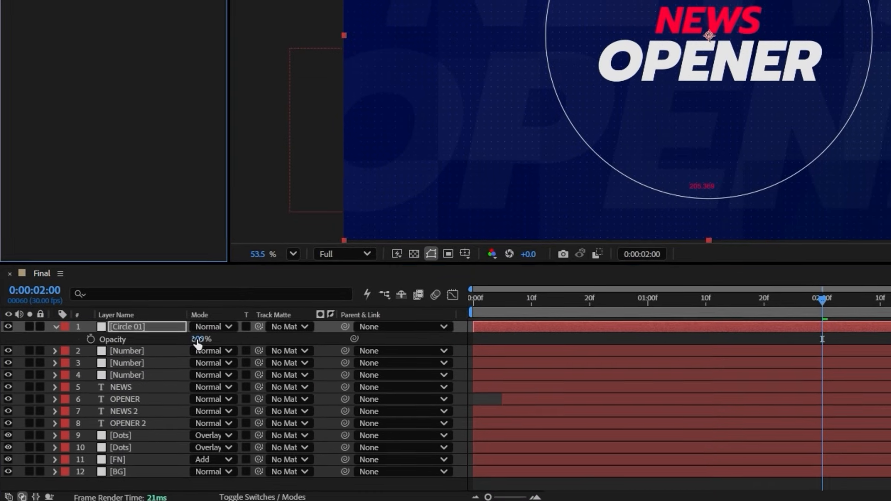
{"action": "left_click", "coordinate": [131, 393]}
{"action": "type", "text": "33"}
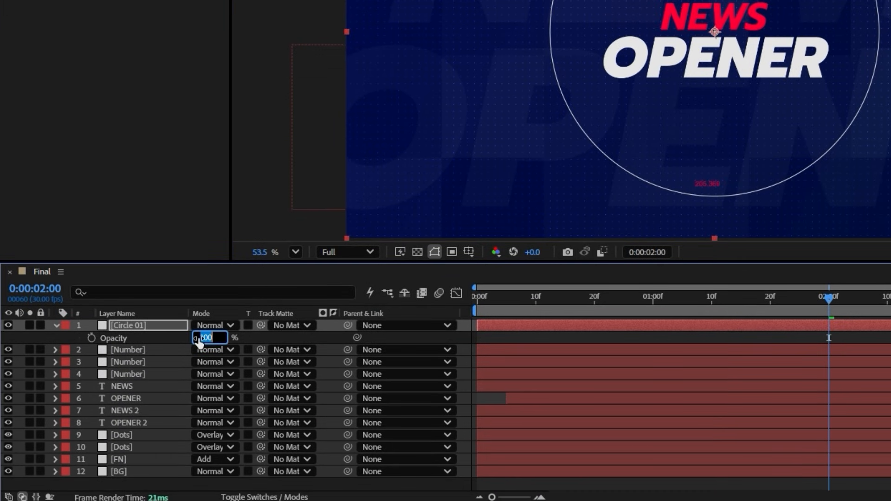
{"action": "key", "text": "Return"}
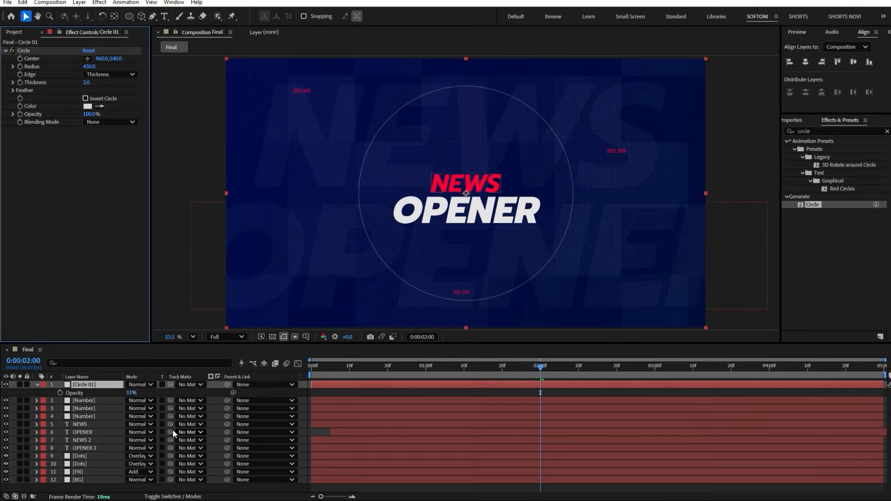
Nudge the NEWS and OPENER titles together 20 px left and 20 px up within the circle.
{"action": "left_click", "coordinate": [80, 424]}
{"action": "left_click", "coordinate": [84, 432], "text": "ctrl"}
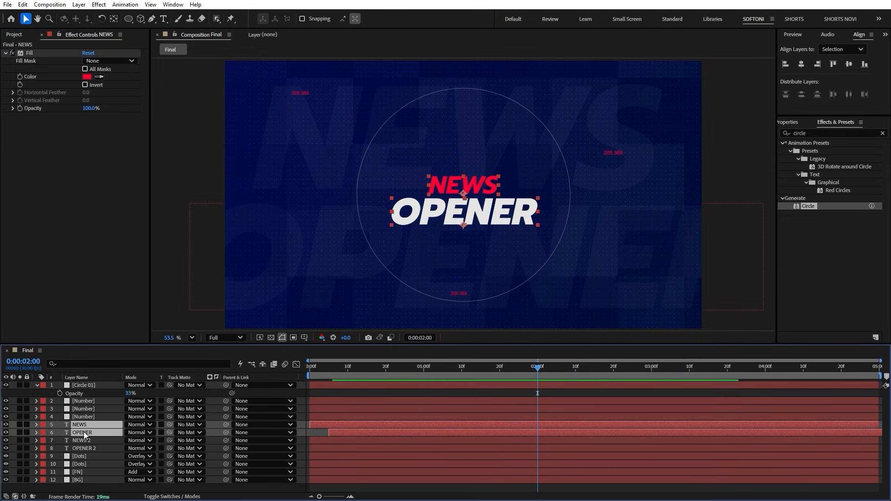
{"action": "key", "text": "shift+Left"}
{"action": "key", "text": "shift+Left"}
{"action": "key", "text": "shift+Up"}
{"action": "key", "text": "shift+Up"}
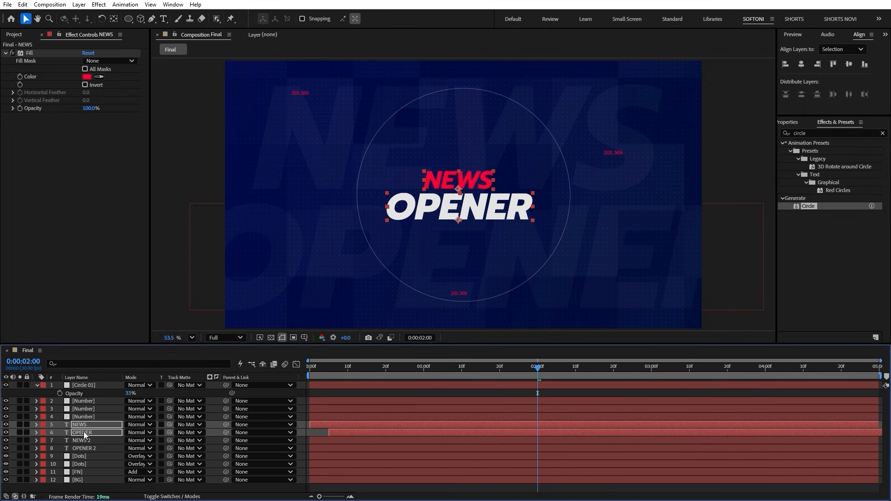
Duplicate the Circle 01 layer and rename the copy Circle 02.
{"action": "left_click", "coordinate": [76, 386]}
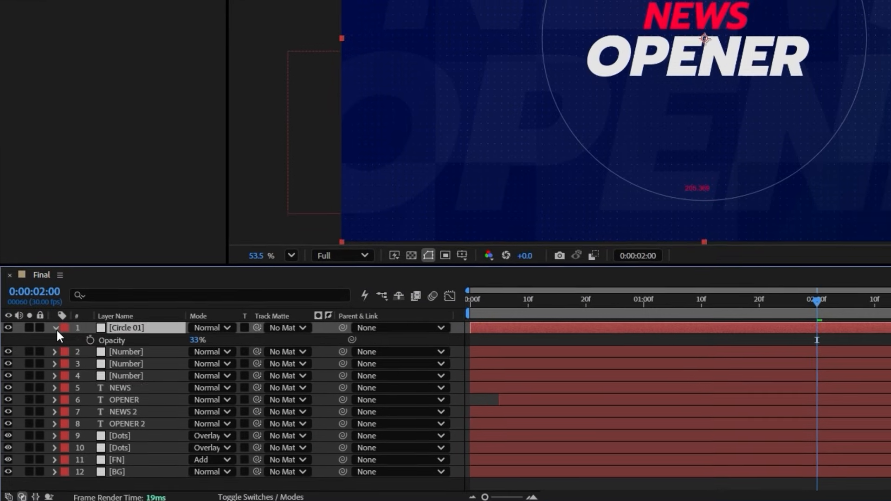
{"action": "left_click", "coordinate": [36, 385]}
{"action": "key", "text": "ctrl+d"}
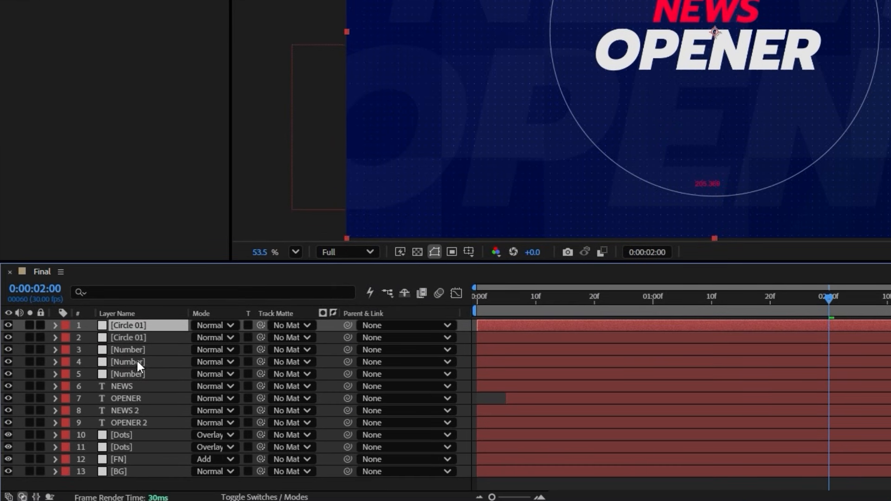
{"action": "key", "text": "Return"}
{"action": "left_click", "coordinate": [145, 326]}
{"action": "key", "text": "BackSpace"}
{"action": "key", "text": "Return"}
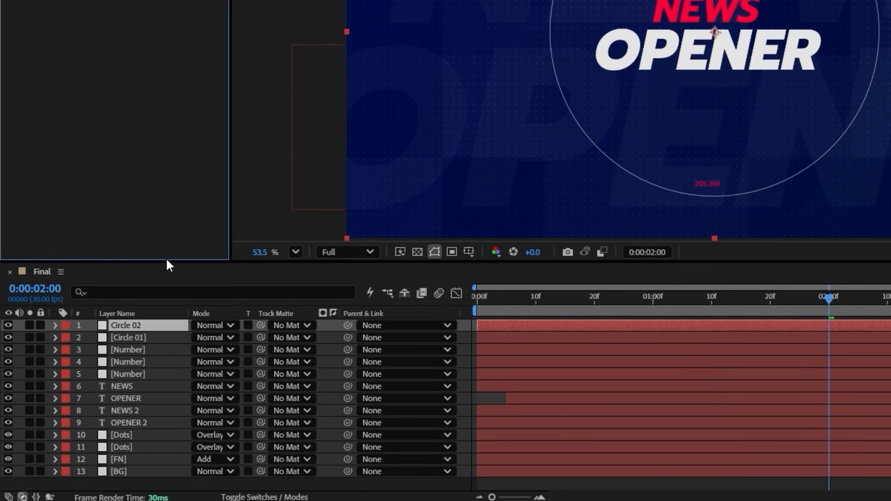
Set the Circle 02 layer's opacity to 40%.
{"action": "key", "text": "t"}
{"action": "left_click", "coordinate": [197, 338]}
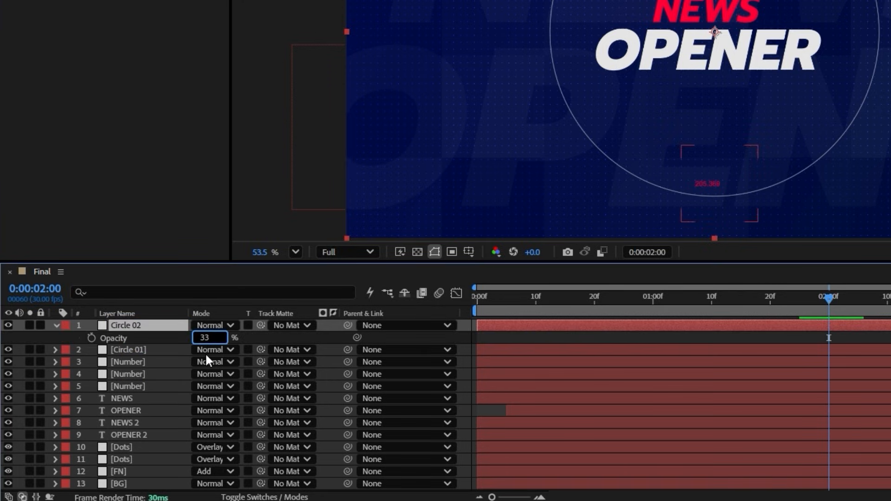
{"action": "type", "text": "40"}
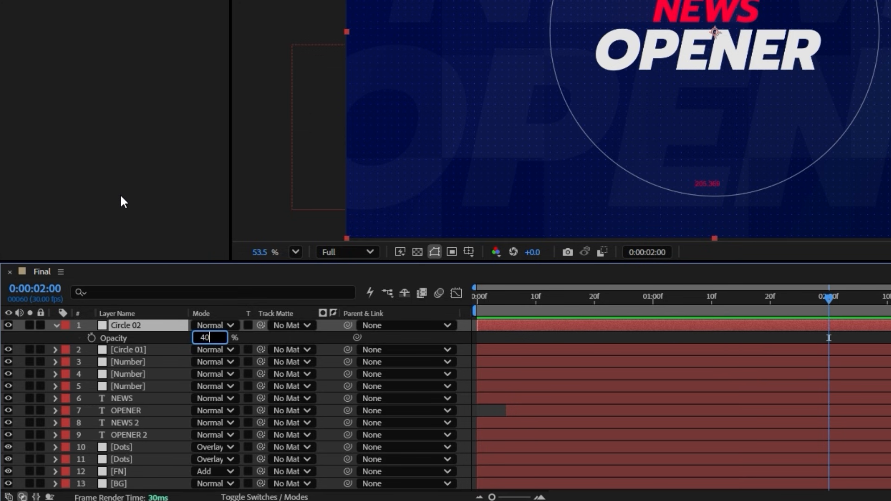
{"action": "key", "text": "Return"}
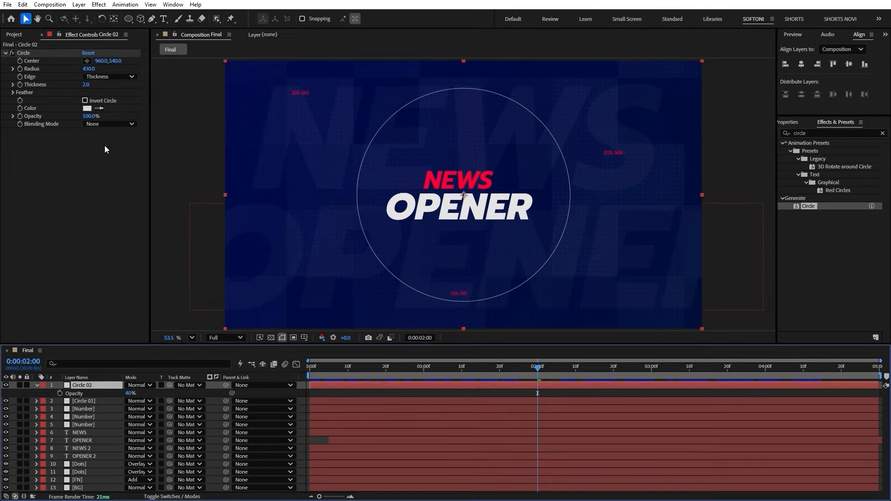
Set the Circle effect on Circle 02 to radius 580 and thickness 30, and preview the animation.
{"action": "left_click", "coordinate": [88, 69]}
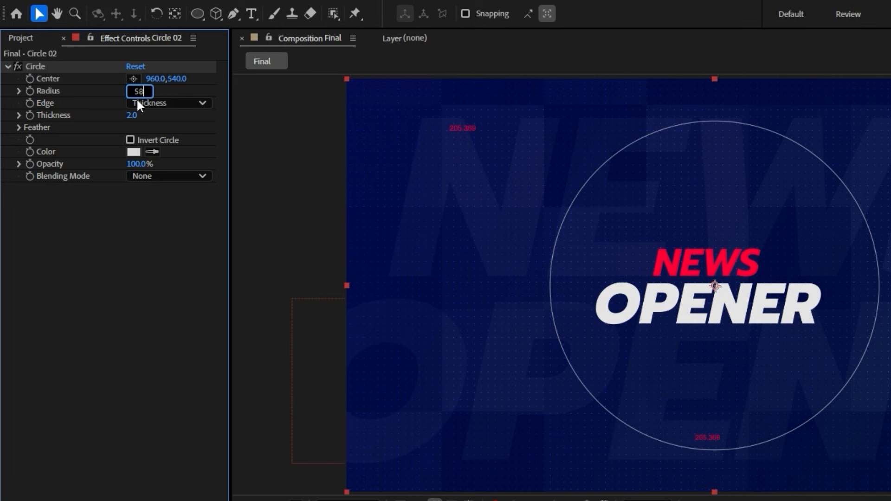
{"action": "key", "text": "Return"}
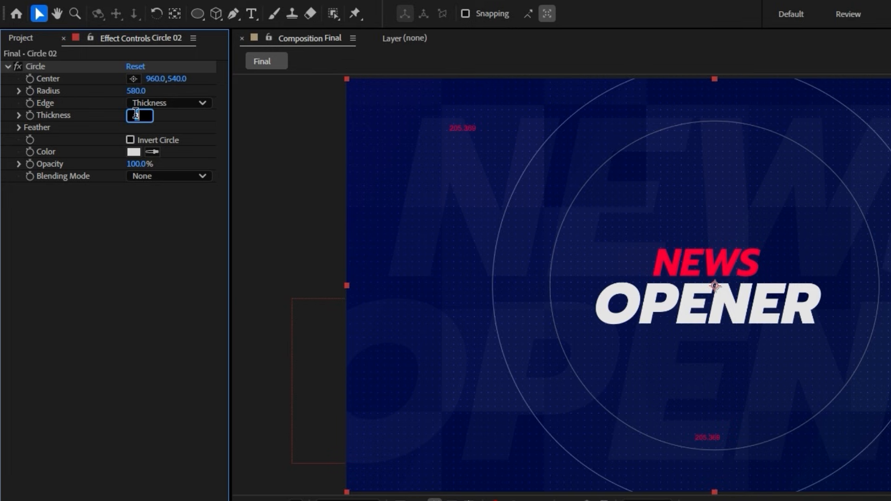
{"action": "key", "text": "Return"}
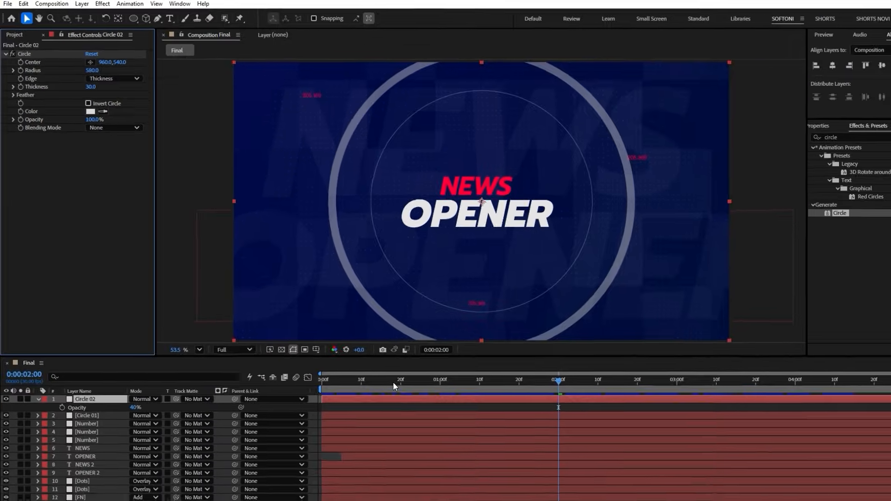
{"action": "left_click_drag", "start_coordinate": [381, 369], "coordinate": [483, 374]}
{"action": "key", "text": "space"}
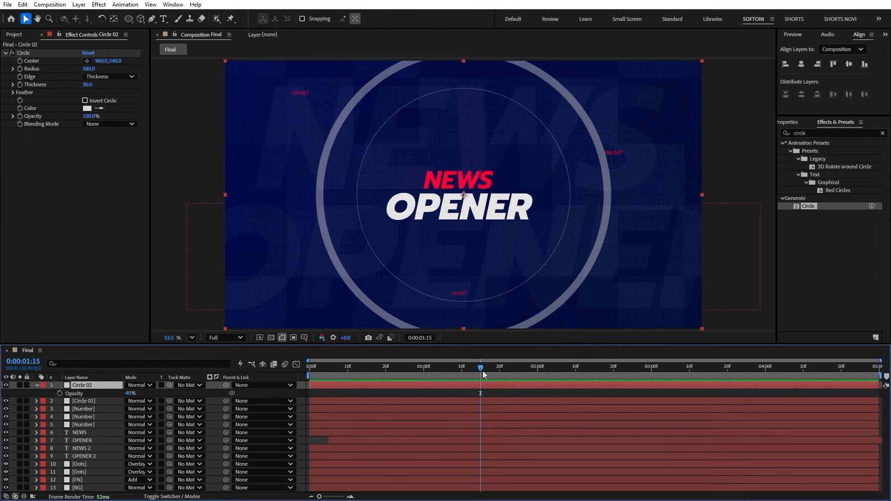
Create a composition-sized 1920 × 1080 px solid named Circle Transition.
{"action": "left_click", "coordinate": [37, 385]}
{"action": "right_click", "coordinate": [15, 411]}
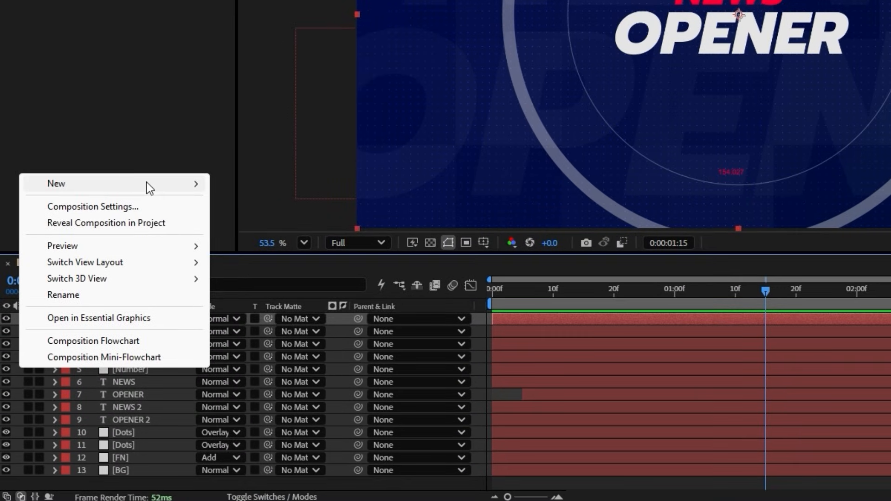
{"action": "mouse_move", "coordinate": [93, 299]}
{"action": "left_click", "coordinate": [260, 223]}
{"action": "type", "text": "Circle Transition"}
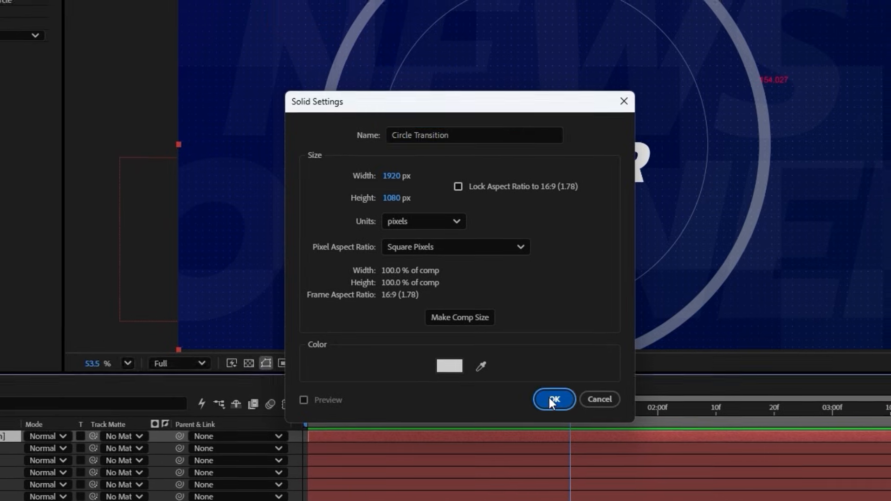
{"action": "left_click", "coordinate": [553, 399]}
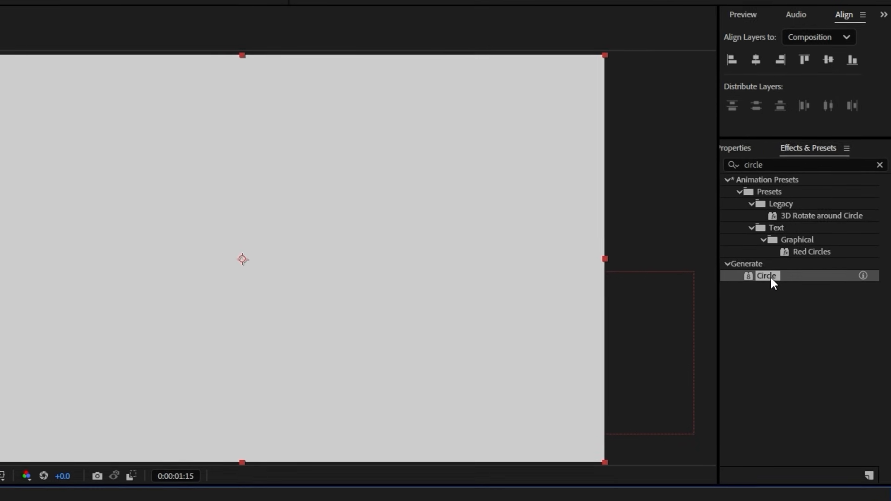
Apply the Circle effect to the Circle Transition layer and keyframe its Radius at 0 at 0:00:00:00.
{"action": "left_click_drag", "start_coordinate": [793, 232], "coordinate": [96, 386]}
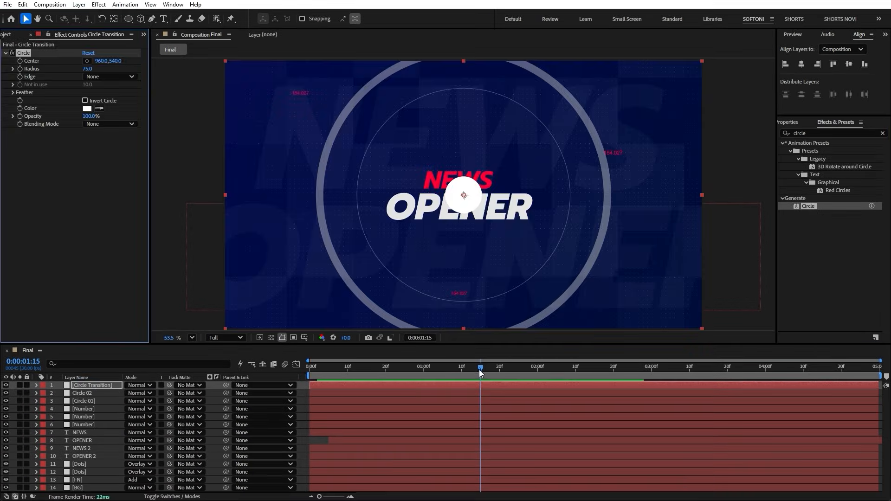
{"action": "left_click_drag", "start_coordinate": [480, 372], "coordinate": [294, 371]}
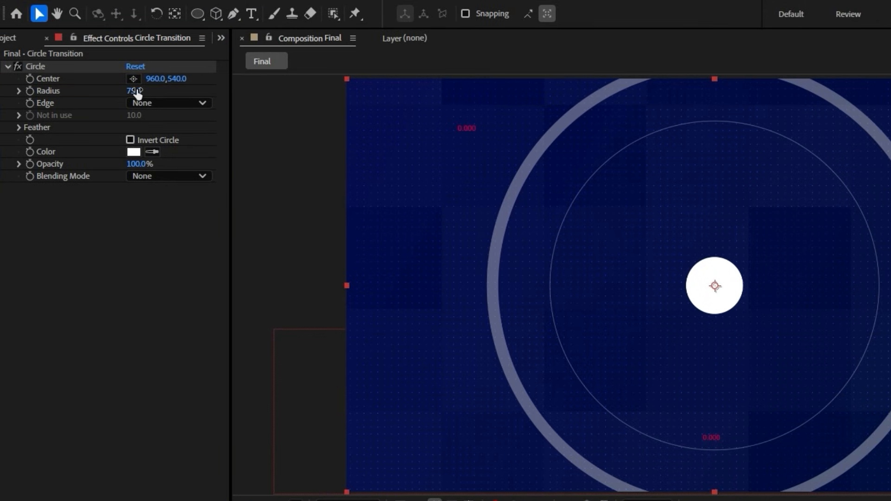
{"action": "left_click", "coordinate": [149, 323]}
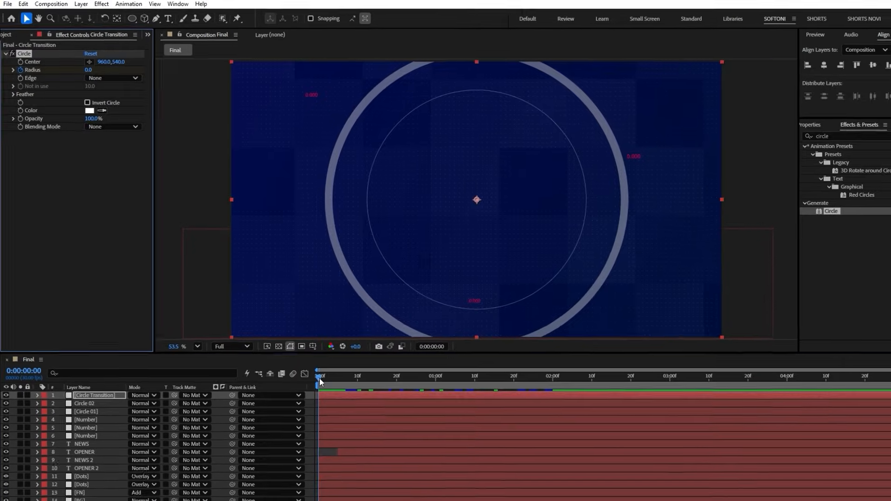
Add a Radius keyframe of 1150 at 0:00:02:00 on the Circle Transition layer.
{"action": "left_click_drag", "start_coordinate": [319, 378], "coordinate": [462, 374]}
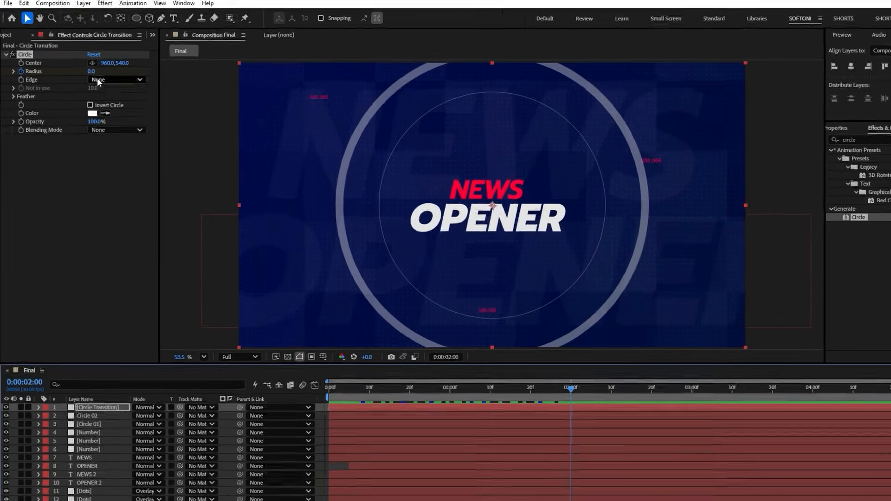
{"action": "left_click", "coordinate": [88, 69]}
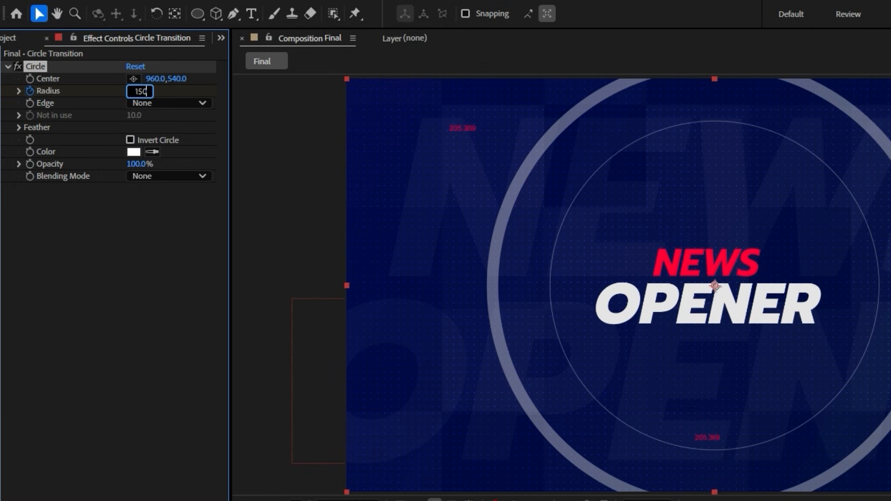
{"action": "type", "text": "1150"}
{"action": "key", "text": "Return"}
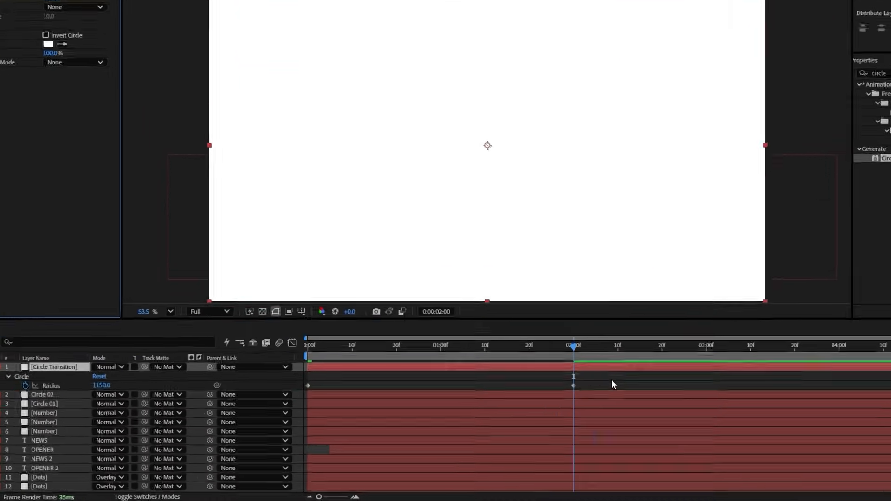
Ease both Radius keyframes and reshape their speed graph for a fast start and a long, slow finish.
{"action": "left_click_drag", "start_coordinate": [571, 397], "coordinate": [292, 416]}
{"action": "left_click", "coordinate": [285, 299]}
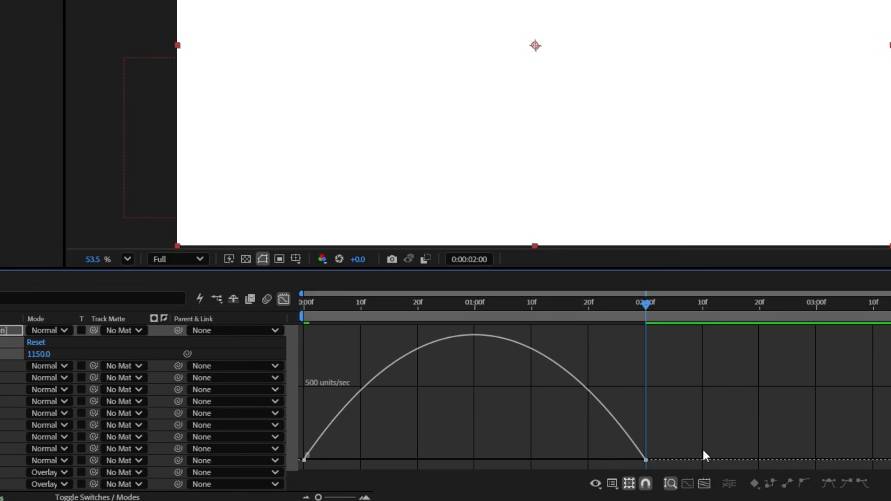
{"action": "left_click_drag", "start_coordinate": [588, 459], "coordinate": [474, 460]}
{"action": "left_click", "coordinate": [284, 299]}
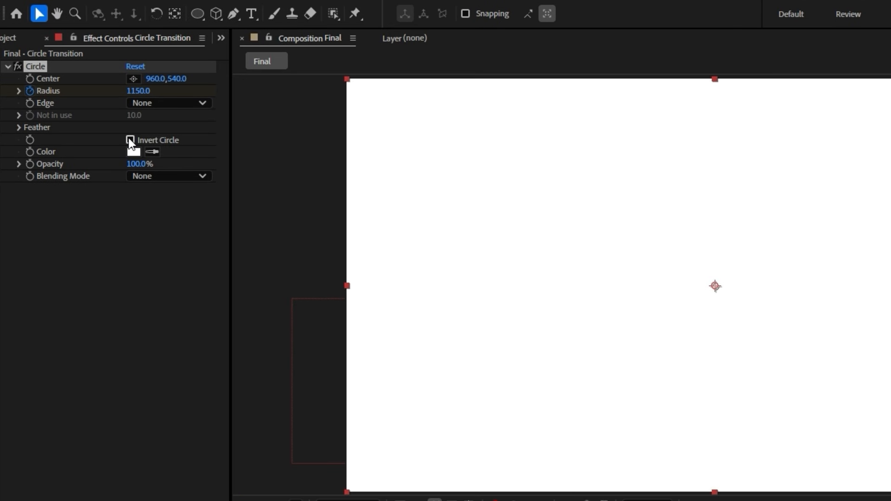
Invert the circle on the Circle Transition layer and preview the reveal up to about 0:00:02:01.
{"action": "left_click", "coordinate": [85, 100]}
{"action": "key", "text": "space"}
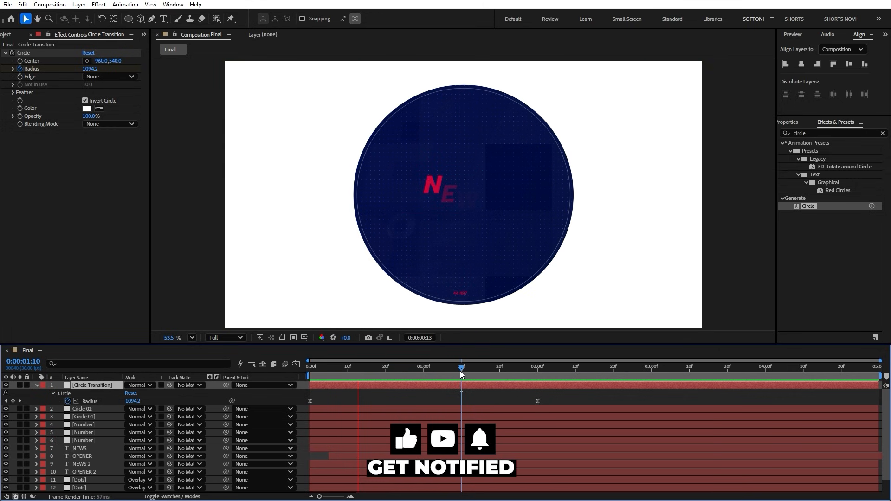
{"action": "left_click_drag", "start_coordinate": [461, 373], "coordinate": [541, 370]}
Start a new solid above the uppermost Number layer and set its size to 3840 by 2160 px.
{"action": "left_click", "coordinate": [81, 409]}
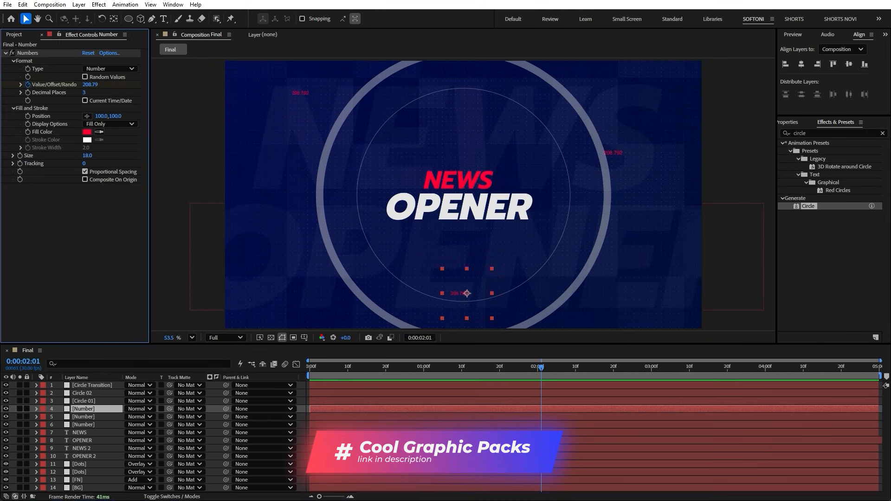
{"action": "right_click", "coordinate": [15, 396]}
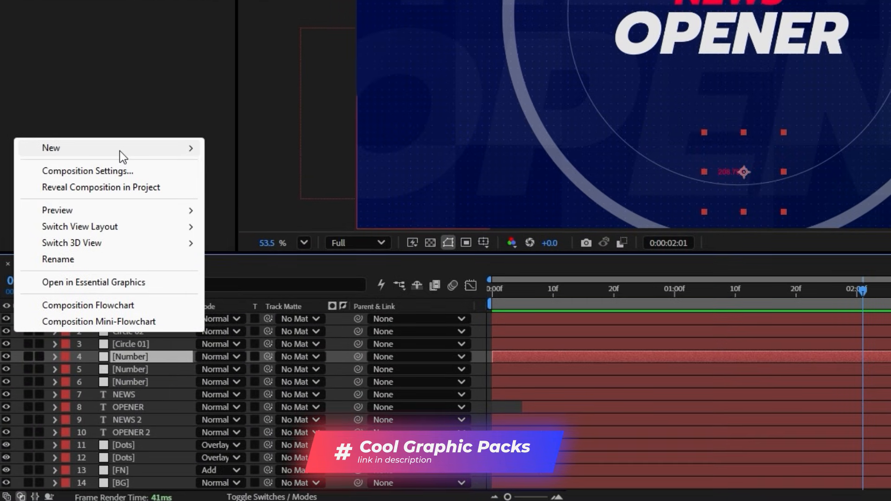
{"action": "mouse_move", "coordinate": [120, 151]}
{"action": "left_click", "coordinate": [281, 193]}
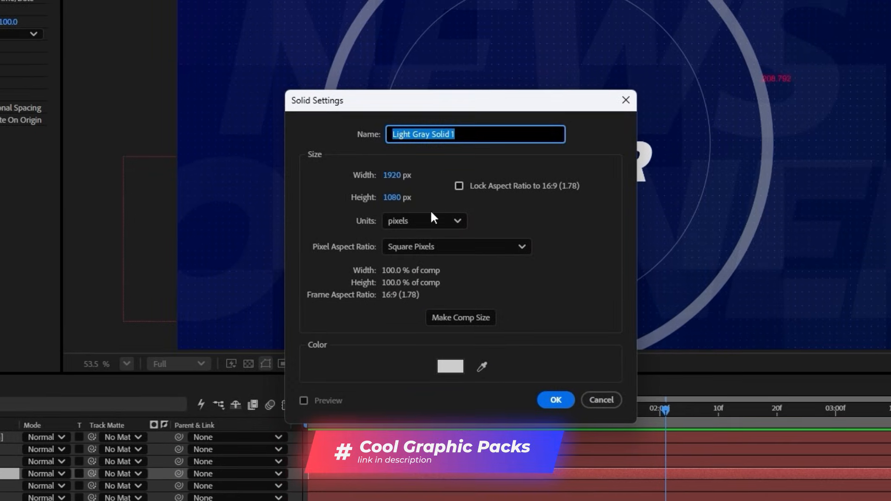
{"action": "left_click", "coordinate": [392, 175]}
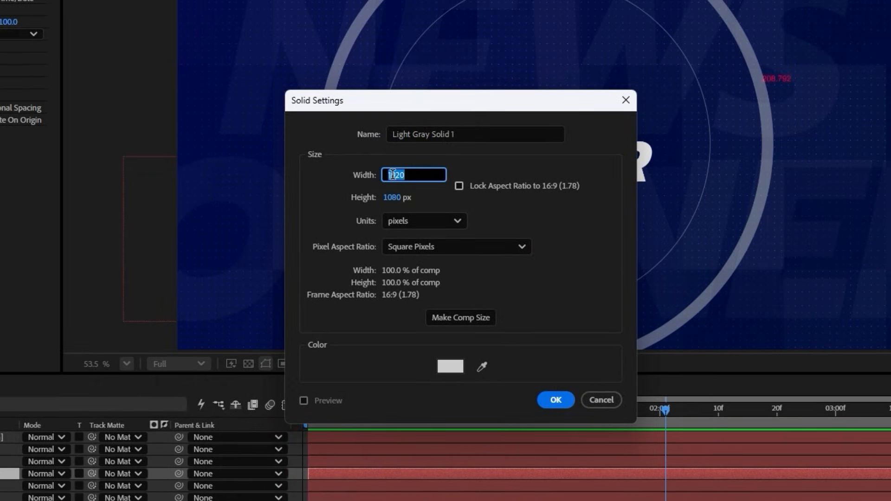
{"action": "type", "text": "3840"}
{"action": "key", "text": "Tab"}
{"action": "type", "text": "21"}
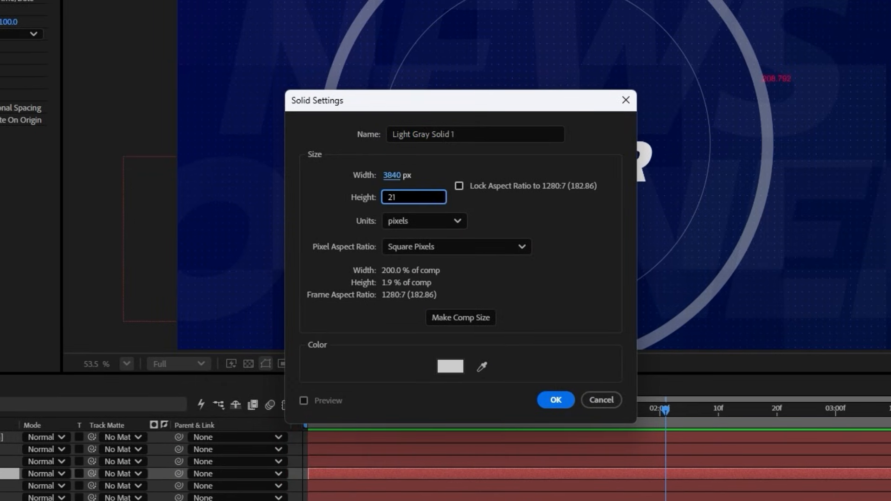
{"action": "type", "text": "60"}
Name the new solid Light and create it.
{"action": "key", "text": "shift+Tab"}
{"action": "key", "text": "shift+Tab"}
{"action": "type", "text": "Light"}
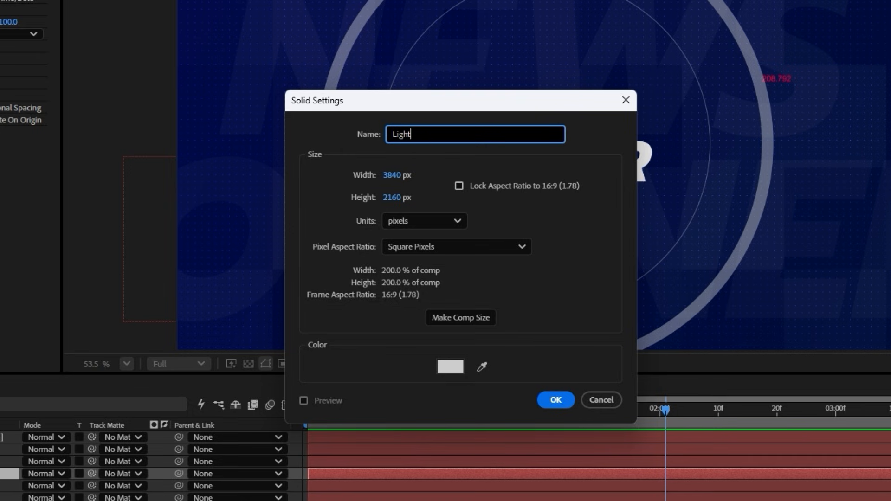
{"action": "left_click", "coordinate": [560, 401]}
Draw a small circular mask with the Ellipse tool near the centre of the Light layer, over the NEWS OPENER title.
{"action": "scroll", "coordinate": [479, 253], "scroll_direction": "down", "scroll_amount": 5}
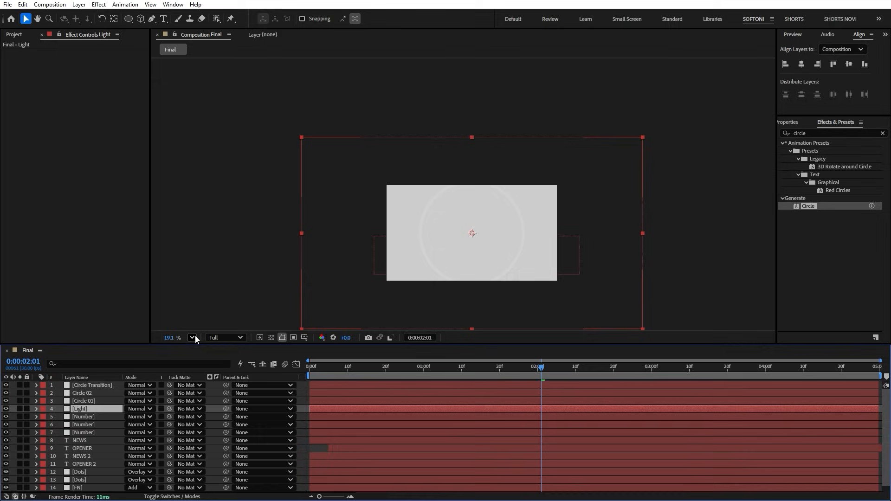
{"action": "left_click", "coordinate": [193, 338]}
{"action": "left_click", "coordinate": [218, 169]}
{"action": "scroll", "coordinate": [431, 194], "scroll_direction": "down", "scroll_amount": 3}
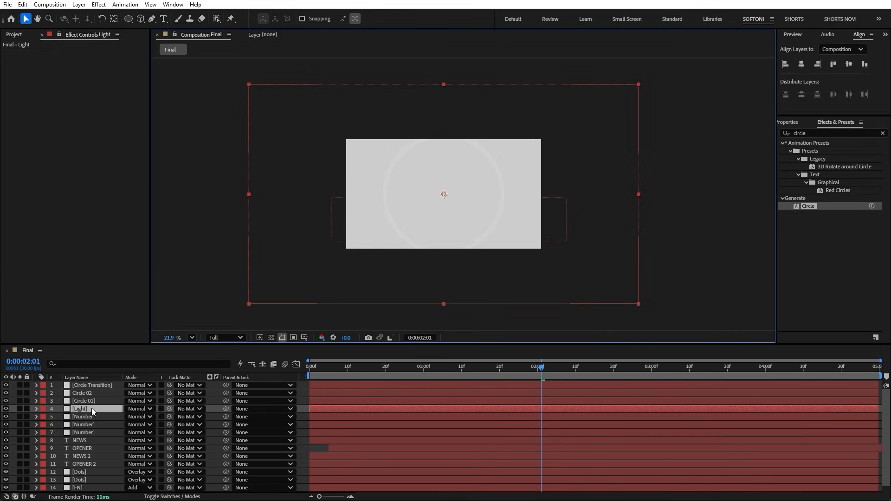
{"action": "left_click", "coordinate": [91, 408]}
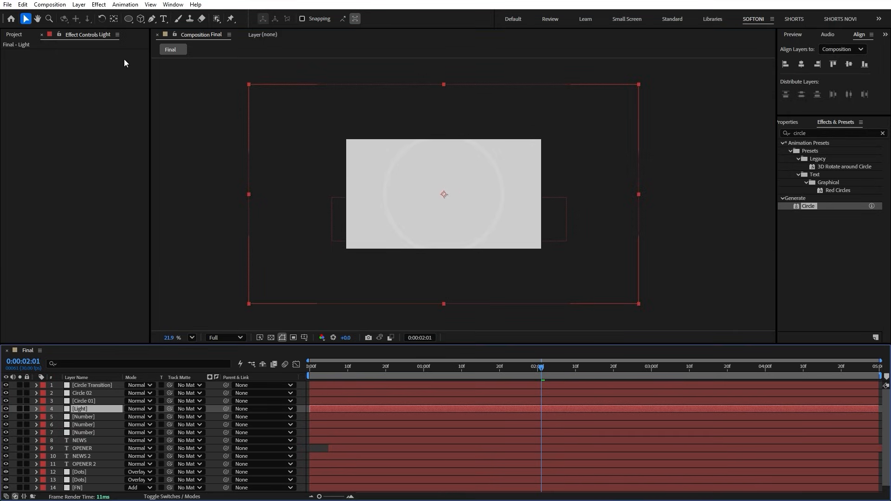
{"action": "left_click", "coordinate": [128, 19]}
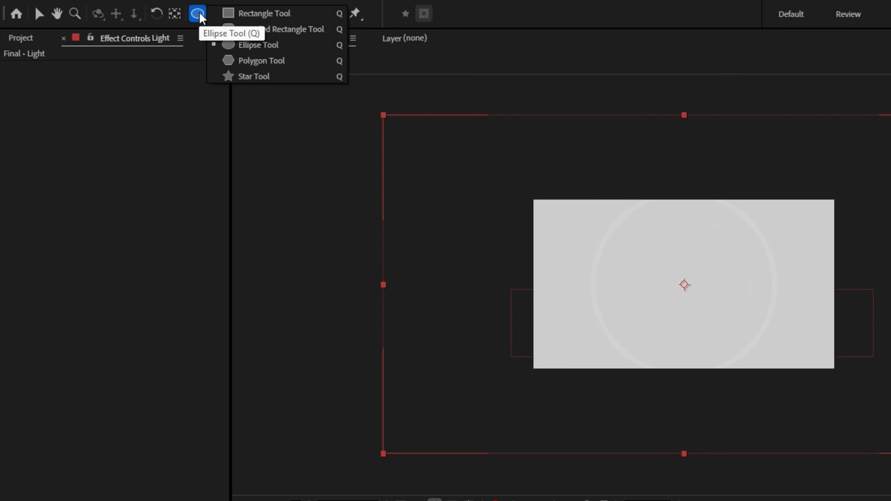
{"action": "left_click", "coordinate": [258, 45]}
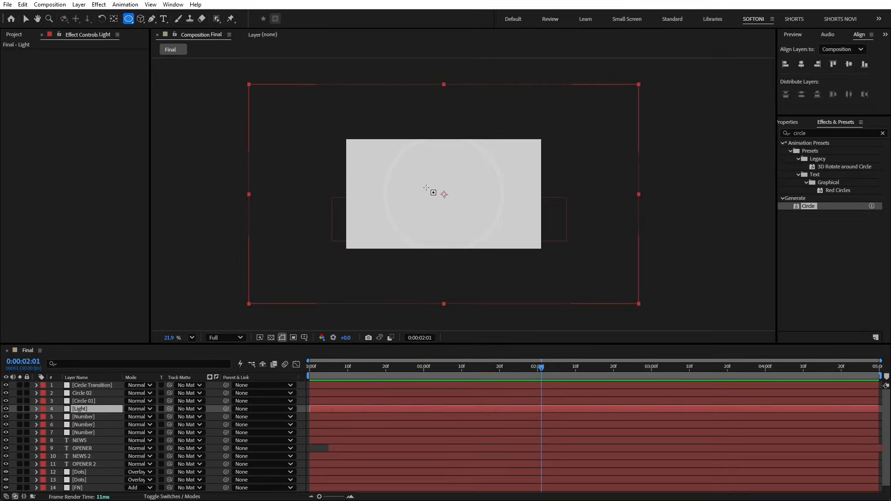
{"action": "left_click_drag", "start_coordinate": [427, 192], "coordinate": [447, 202]}
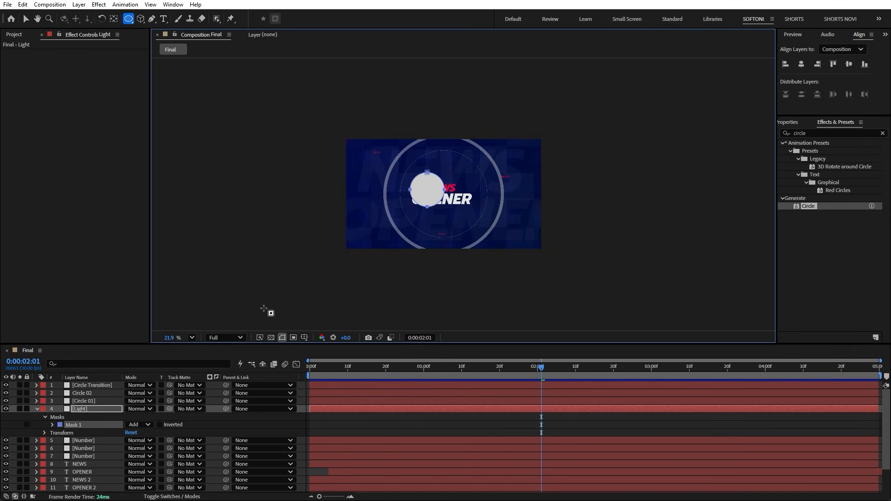
Feather the Light layer's circular mask by 402 pixels.
{"action": "left_click", "coordinate": [192, 338]}
{"action": "left_click", "coordinate": [216, 164]}
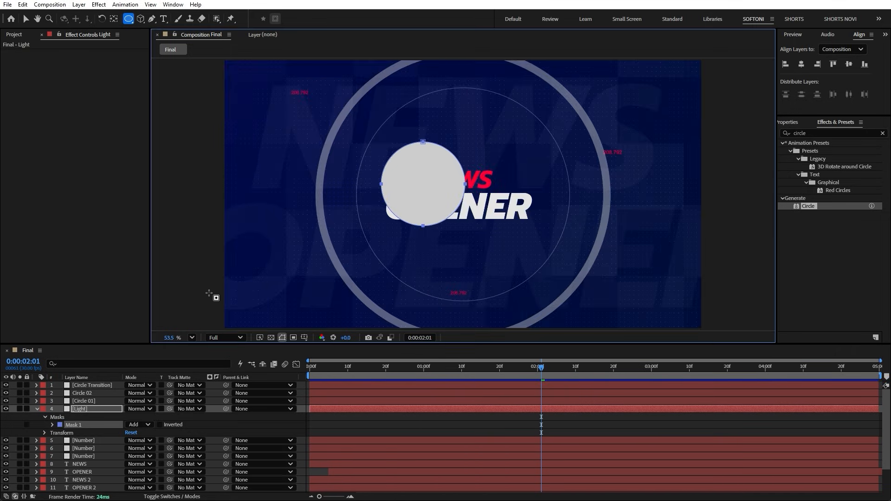
{"action": "left_click", "coordinate": [82, 409]}
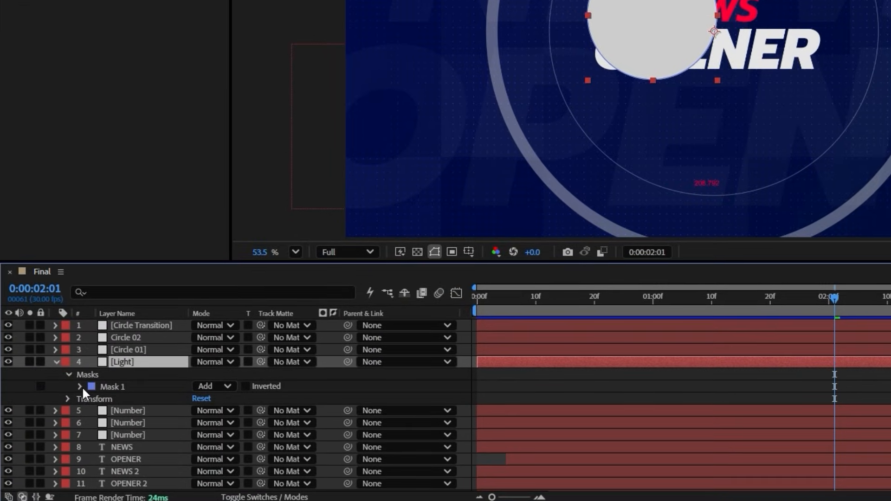
{"action": "left_click", "coordinate": [80, 386]}
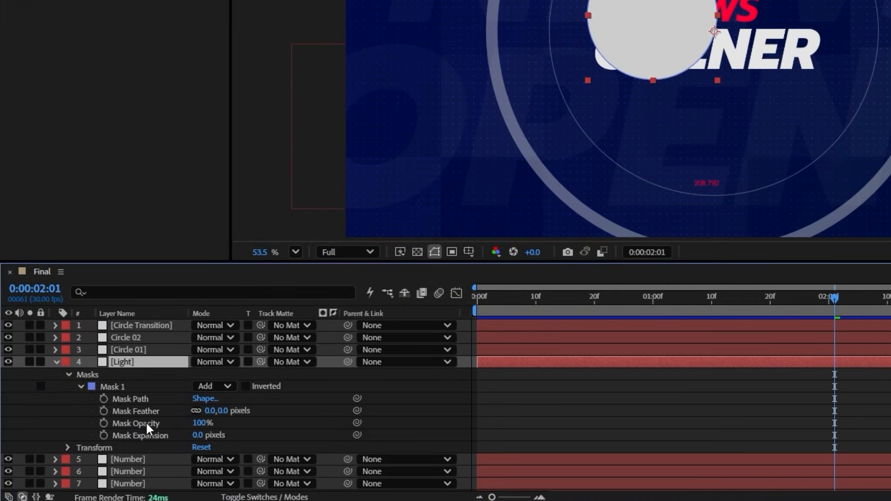
{"action": "left_click_drag", "start_coordinate": [210, 410], "coordinate": [494, 414]}
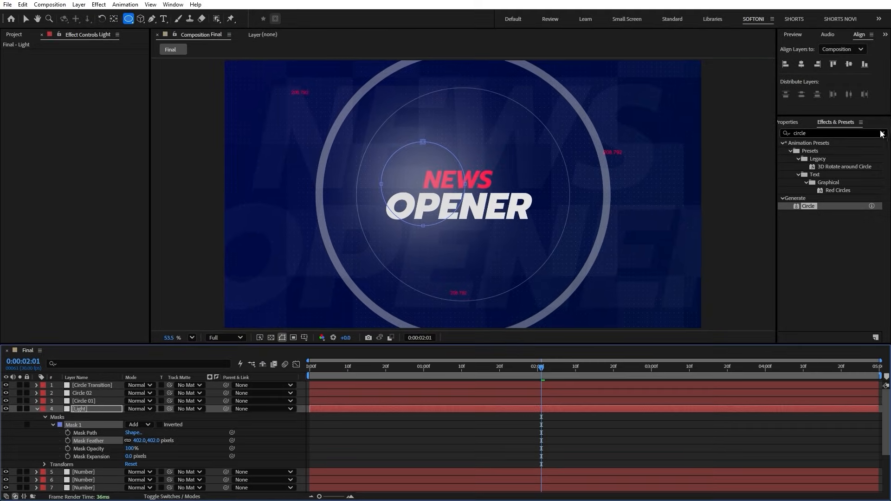
Apply the Fill effect to the Light layer and sample its color from the red NEWS title.
{"action": "left_click", "coordinate": [882, 134]}
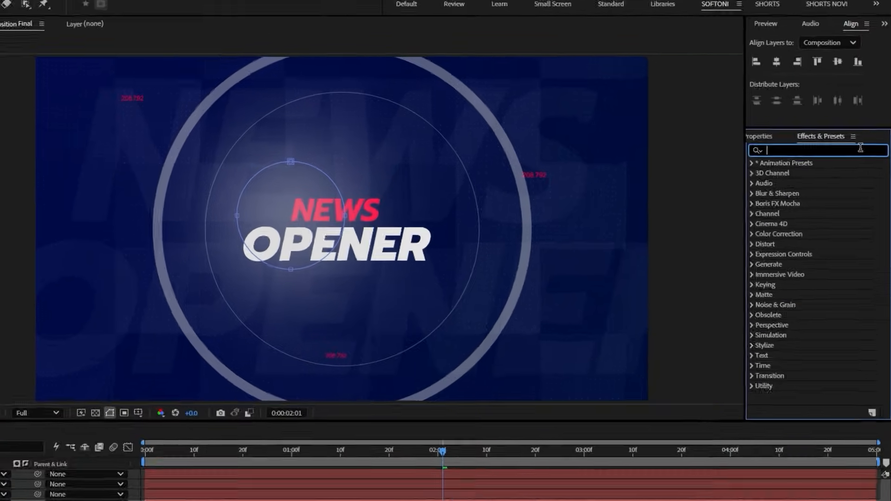
{"action": "type", "text": "fill"}
{"action": "left_click_drag", "start_coordinate": [772, 278], "coordinate": [109, 409]}
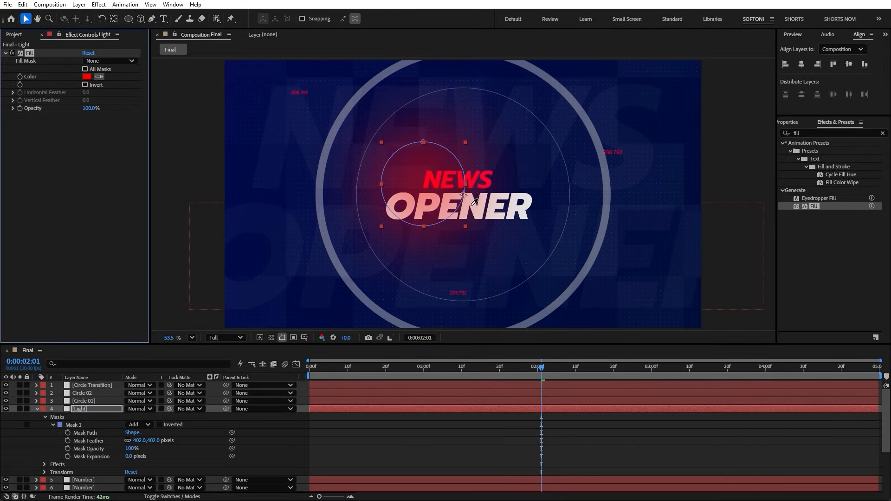
{"action": "left_click", "coordinate": [488, 181]}
Move the Light layer's glow just outside the upper-left corner of the composition frame.
{"action": "scroll", "coordinate": [237, 95], "scroll_direction": "down", "scroll_amount": 1}
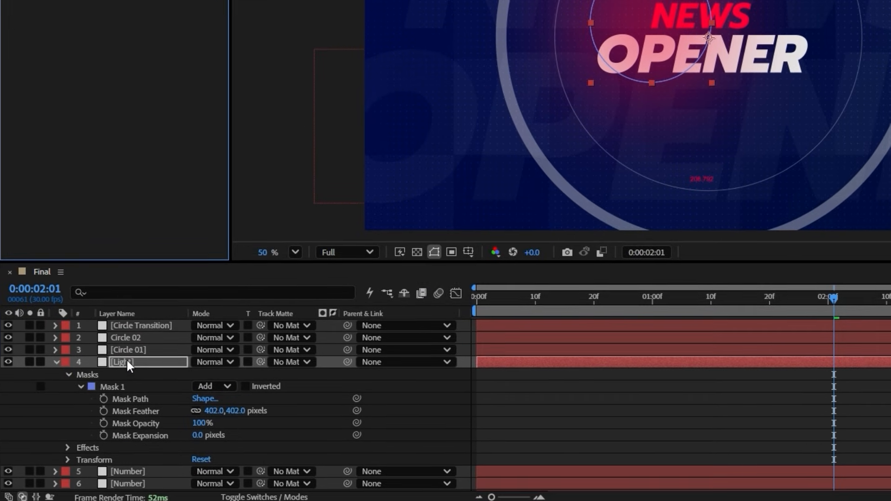
{"action": "left_click", "coordinate": [98, 393]}
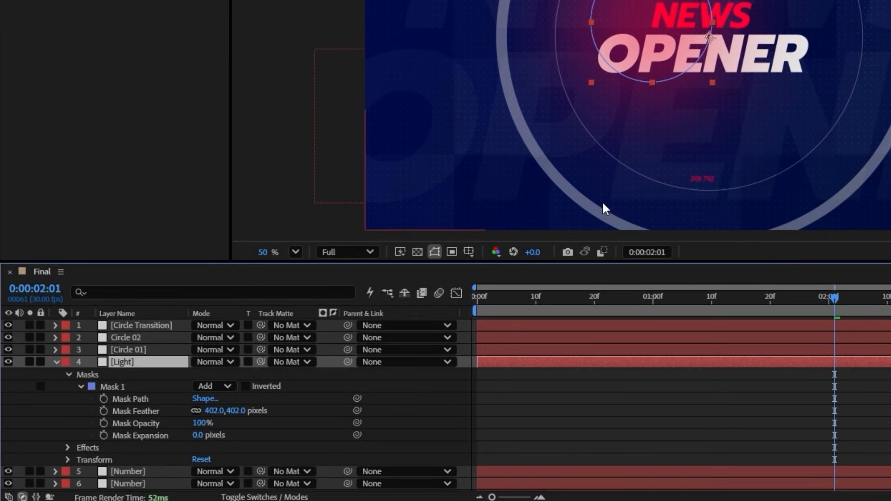
{"action": "scroll", "coordinate": [462, 271], "scroll_direction": "down", "scroll_amount": 1}
{"action": "left_click_drag", "start_coordinate": [625, 55], "coordinate": [219, 89]}
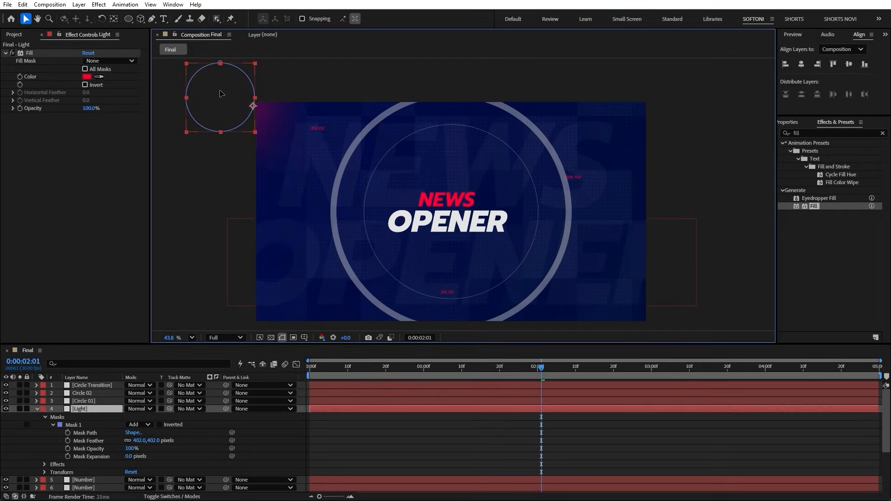
Add a Position keyframe on the Light layer at 0:00:00:00.
{"action": "left_click_drag", "start_coordinate": [383, 369], "coordinate": [290, 369]}
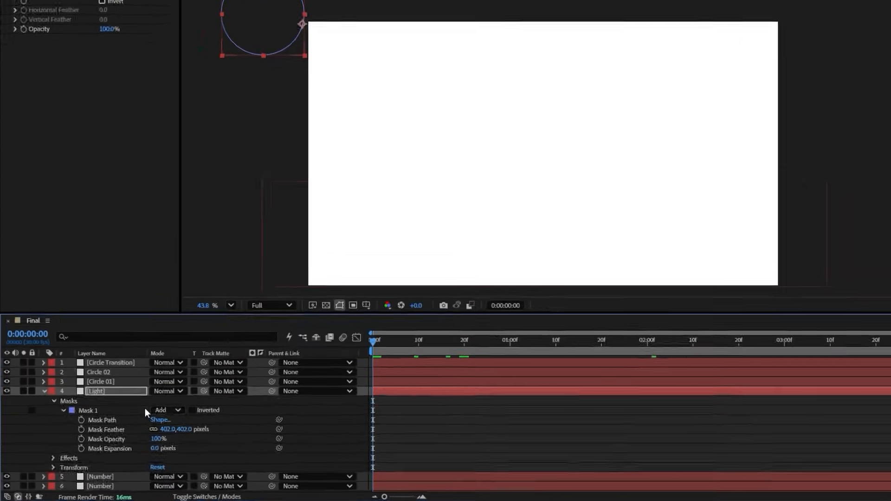
{"action": "key", "text": "p"}
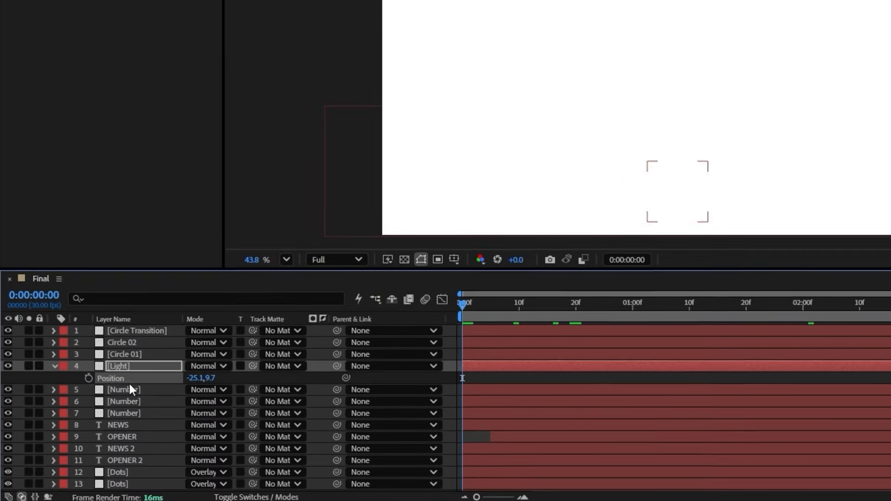
{"action": "left_click", "coordinate": [92, 374]}
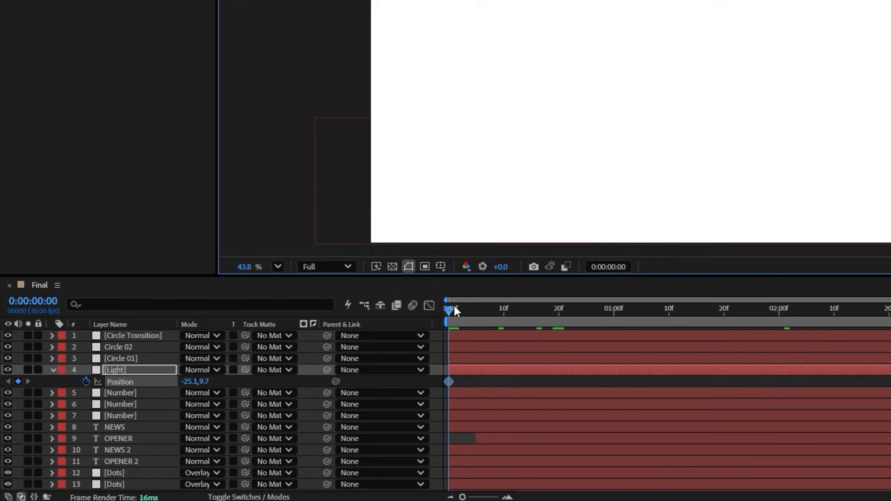
Keyframe the Light layer's Position beyond the frame's lower-right corner at 0:00:04:29, about 2242, 1217, and preview the motion.
{"action": "left_click_drag", "start_coordinate": [483, 300], "coordinate": [564, 304]}
{"action": "left_click_drag", "start_coordinate": [391, 361], "coordinate": [890, 364]}
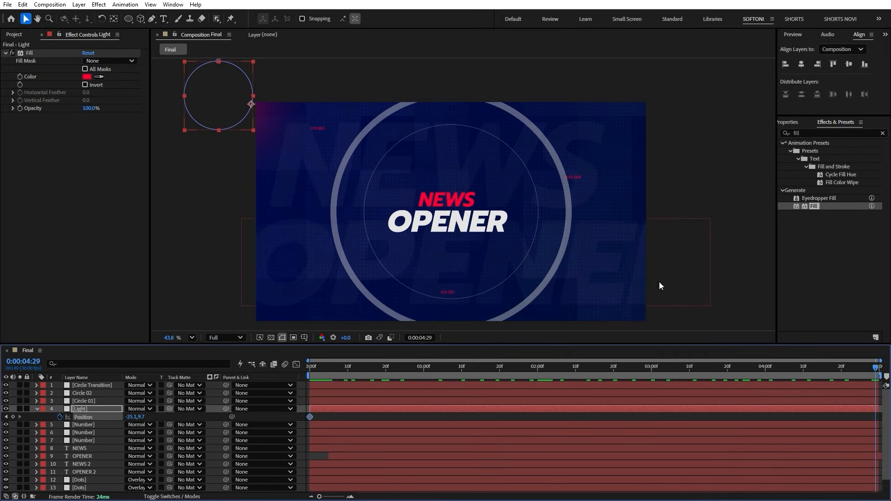
{"action": "left_click_drag", "start_coordinate": [213, 105], "coordinate": [675, 331]}
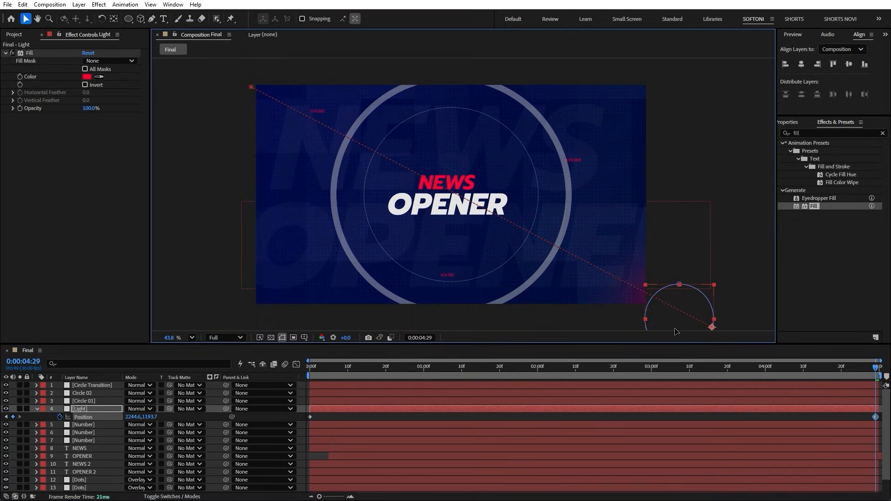
{"action": "key", "text": "space"}
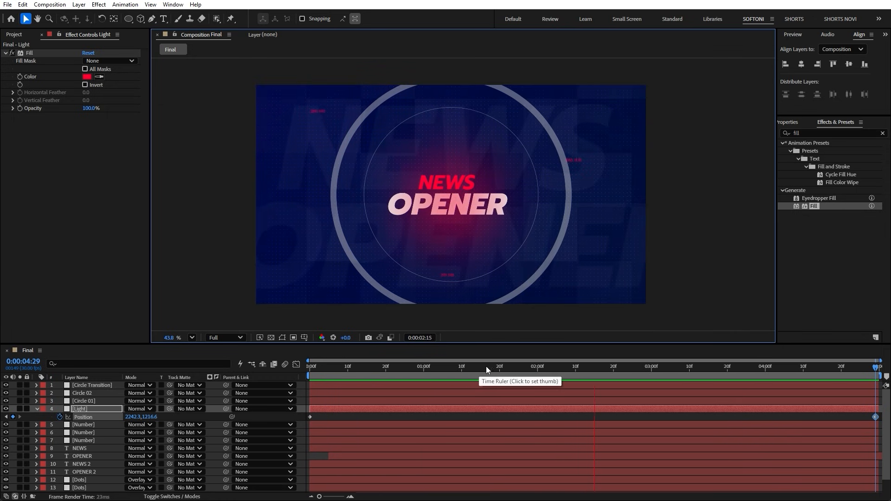
Increase the Light layer's Mask Feather to 580 pixels while viewing the frame at 0:00:02:23, and preview the softer glow.
{"action": "left_click", "coordinate": [394, 366]}
{"action": "left_click_drag", "start_coordinate": [393, 355], "coordinate": [625, 353]}
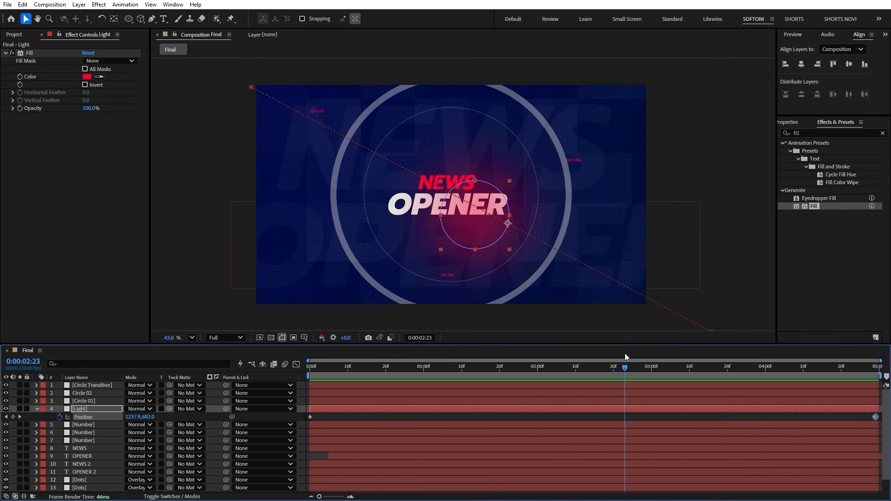
{"action": "key", "text": "m"}
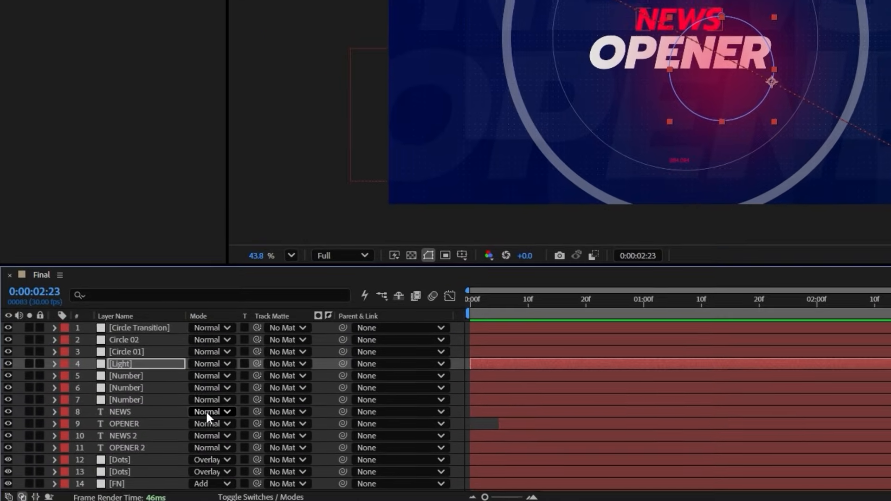
{"action": "key", "text": "m"}
{"action": "key", "text": "m"}
{"action": "left_click_drag", "start_coordinate": [188, 409], "coordinate": [231, 413]}
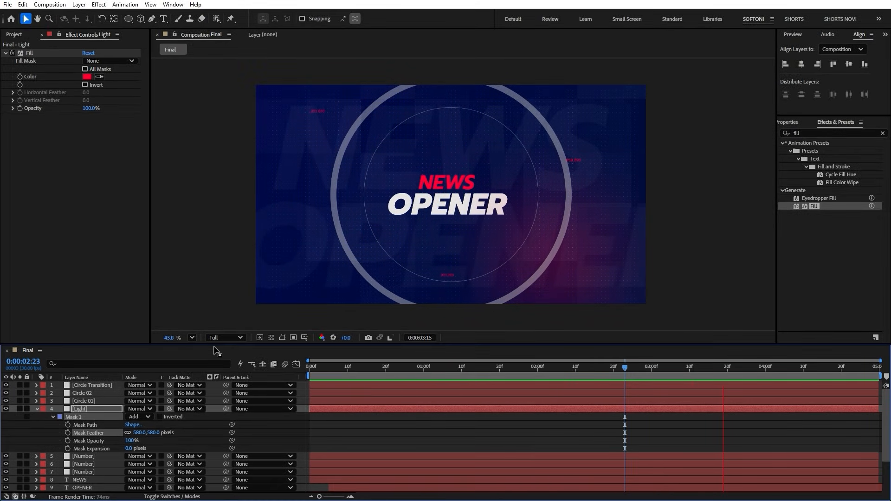
Scale the Light layer up to 127%.
{"action": "left_click", "coordinate": [80, 410]}
{"action": "key", "text": "s"}
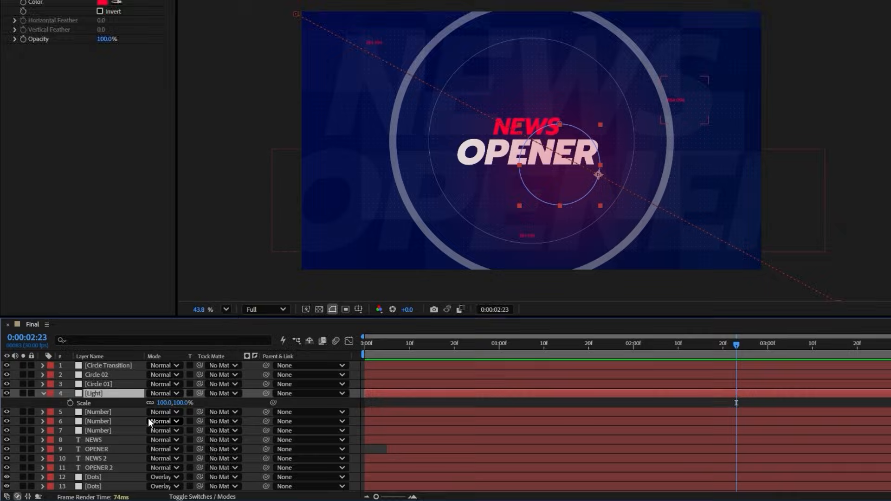
{"action": "left_click_drag", "start_coordinate": [166, 403], "coordinate": [172, 403]}
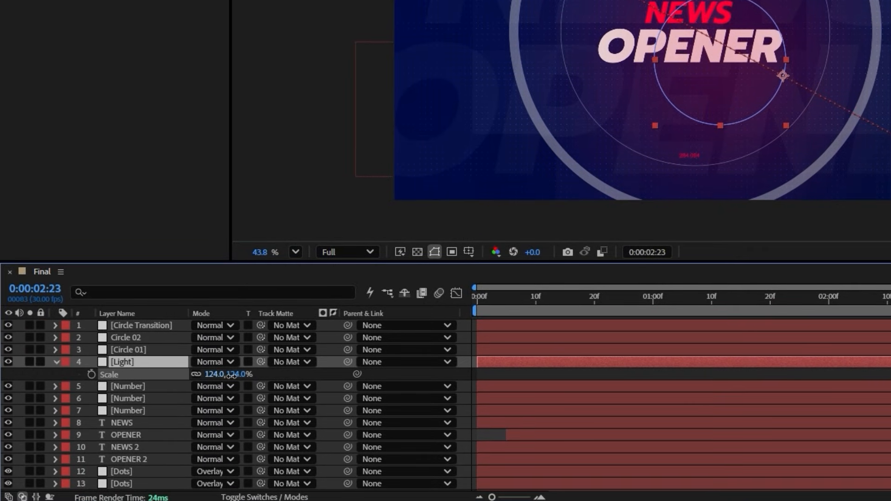
{"action": "mouse_move", "coordinate": [232, 375]}
{"action": "left_mouse_down"}
{"action": "mouse_move", "coordinate": [215, 380]}
{"action": "mouse_move", "coordinate": [232, 383]}
{"action": "left_mouse_up"}
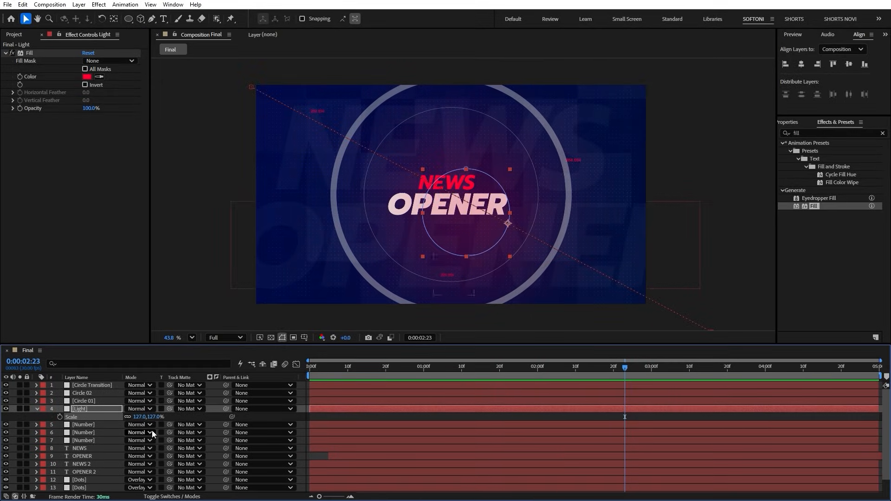
Lower the Light layer's opacity to 77% and preview the animation.
{"action": "key", "text": "t"}
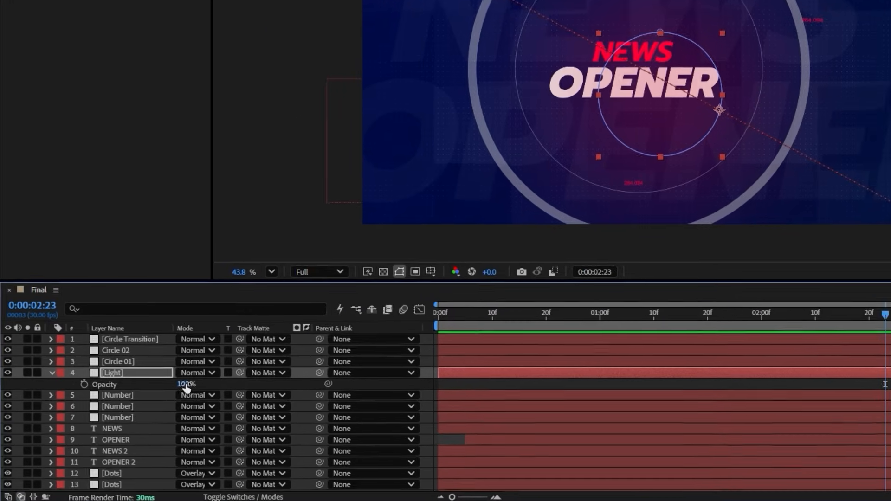
{"action": "mouse_move", "coordinate": [186, 387]}
{"action": "left_mouse_down"}
{"action": "mouse_move", "coordinate": [173, 385]}
{"action": "mouse_move", "coordinate": [188, 377]}
{"action": "left_mouse_up"}
{"action": "key", "text": "space"}
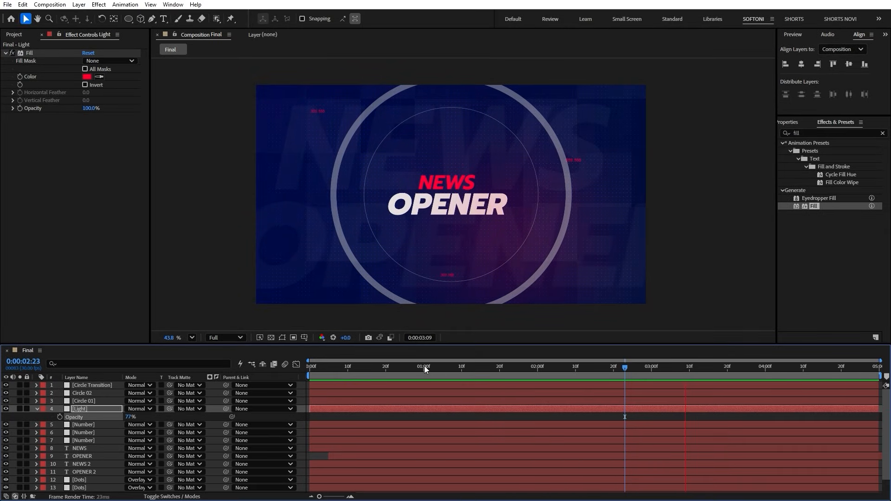
Pre-compose all layers of the Final composition into a new composition named Part 01 and return to Final.
{"action": "left_click_drag", "start_coordinate": [421, 363], "coordinate": [550, 377]}
{"action": "left_click", "coordinate": [84, 401]}
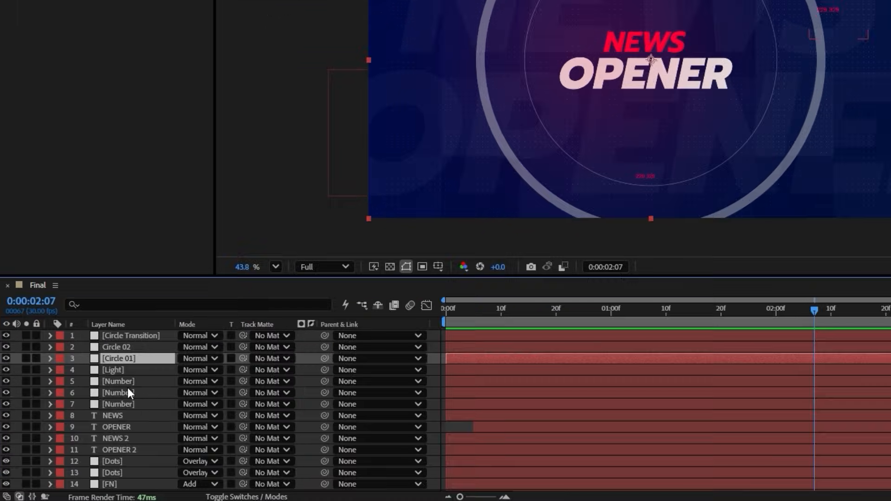
{"action": "key", "text": "ctrl+a"}
{"action": "right_click", "coordinate": [89, 421]}
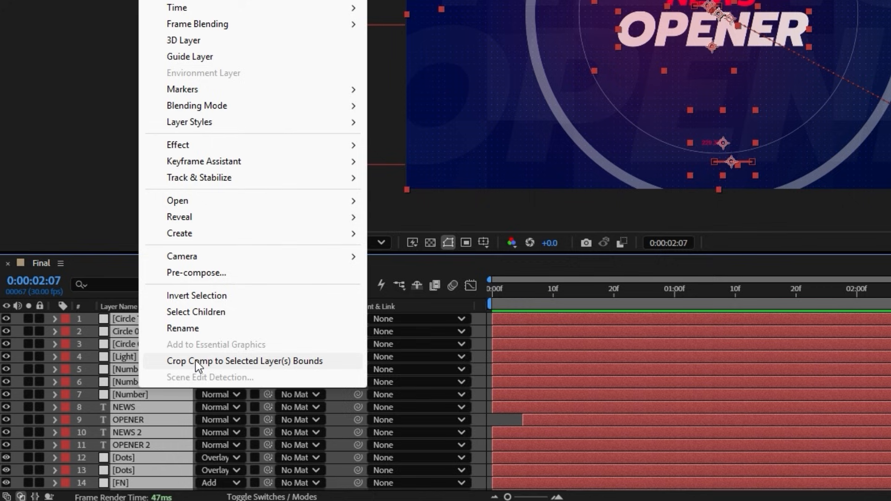
{"action": "left_click", "coordinate": [219, 274]}
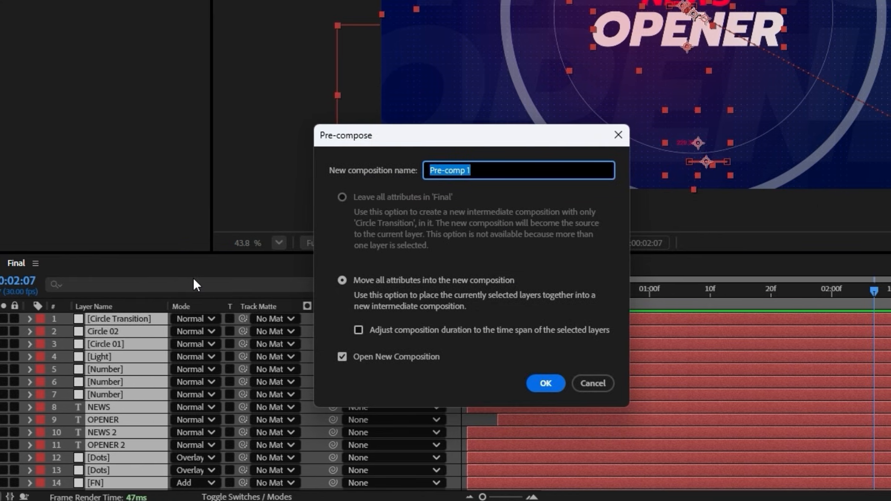
{"action": "type", "text": "Part"}
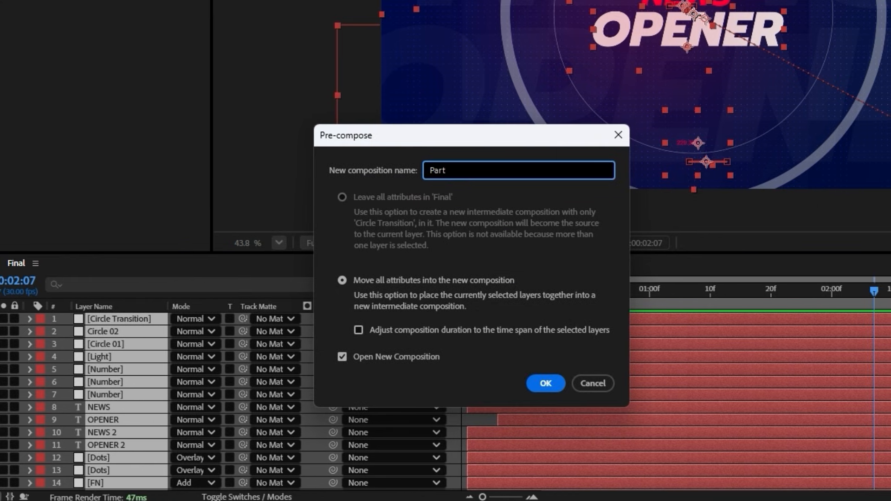
{"action": "type", "text": " 01"}
{"action": "left_click", "coordinate": [545, 377]}
{"action": "left_click", "coordinate": [18, 263]}
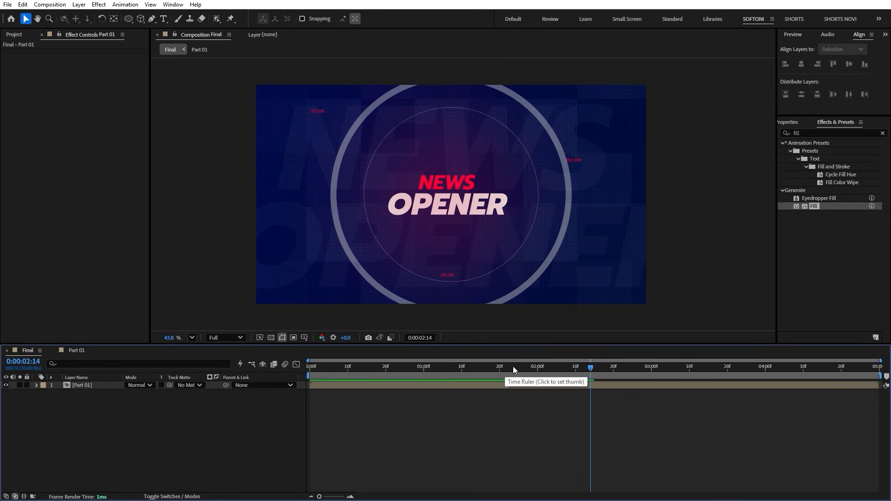
Keyframe the Part 01 layer's Position from 960, 540 at 0:00:02:11 to -970, 540 at 0:00:03:00.
{"action": "left_click", "coordinate": [491, 368]}
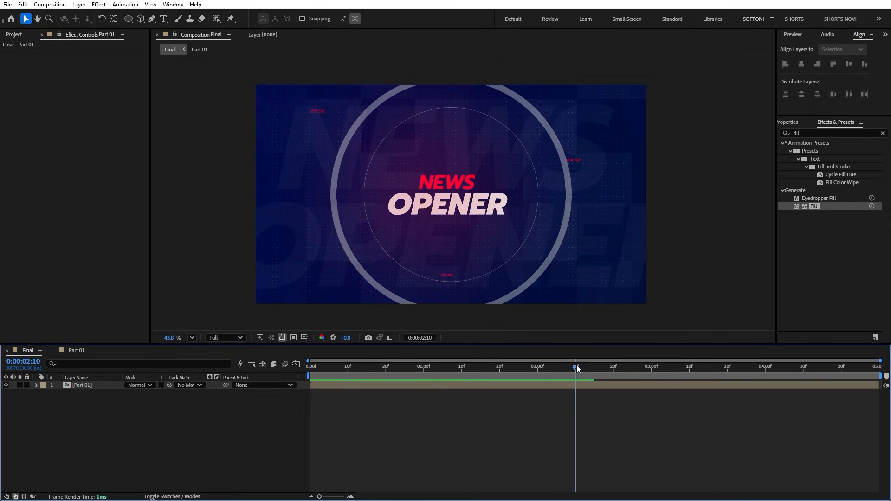
{"action": "left_click", "coordinate": [578, 365]}
{"action": "key", "text": "p"}
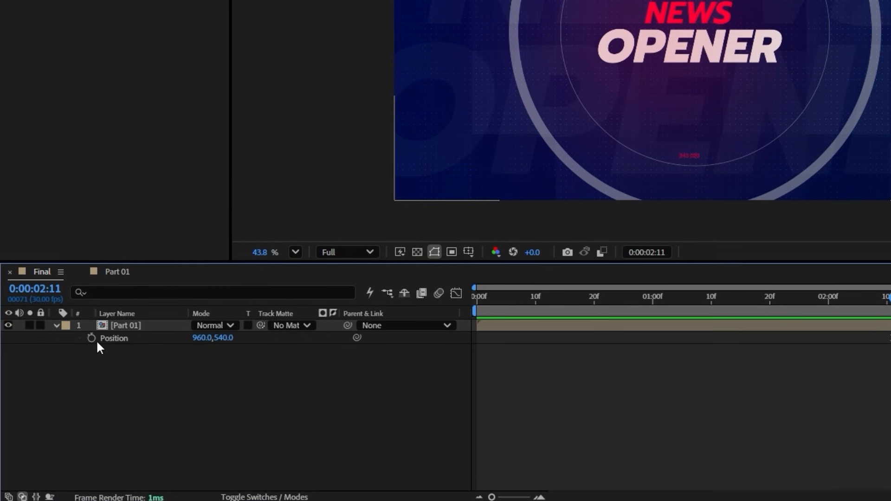
{"action": "left_click", "coordinate": [91, 338]}
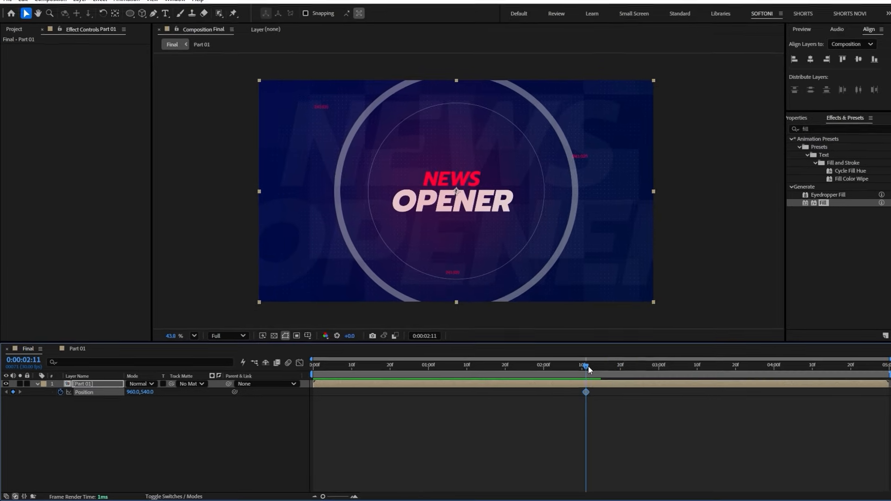
{"action": "left_click_drag", "start_coordinate": [587, 366], "coordinate": [665, 369]}
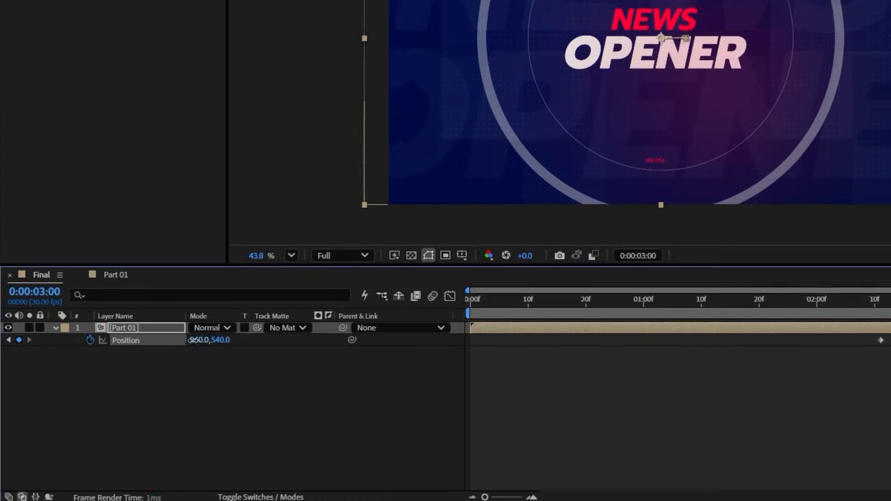
{"action": "left_click_drag", "start_coordinate": [132, 395], "coordinate": [47, 398]}
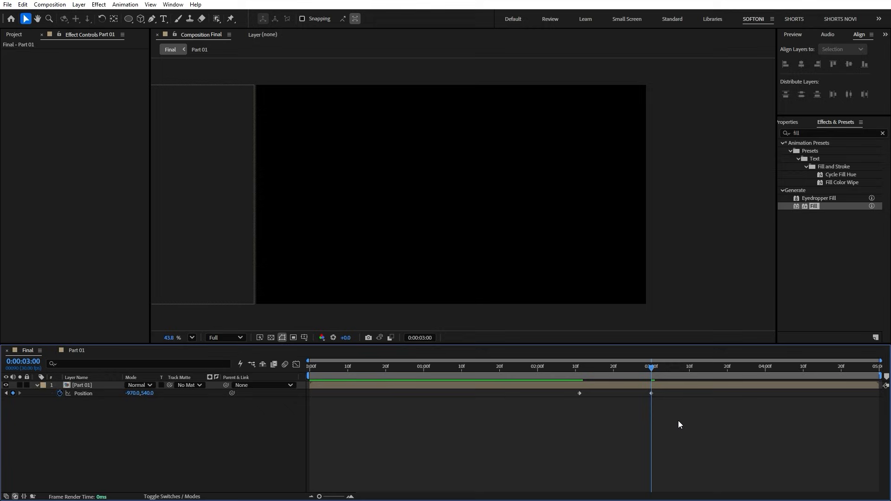
Apply Easy Ease to both Part 01 Position keyframes, lengthen the last keyframe's ease in the speed graph, and preview the slide.
{"action": "left_click_drag", "start_coordinate": [678, 421], "coordinate": [538, 372]}
{"action": "key", "text": "F9"}
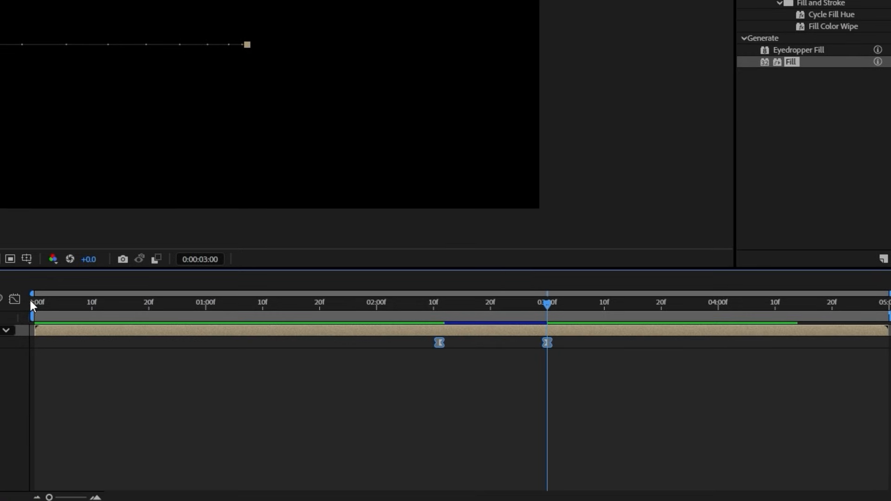
{"action": "left_click", "coordinate": [15, 299]}
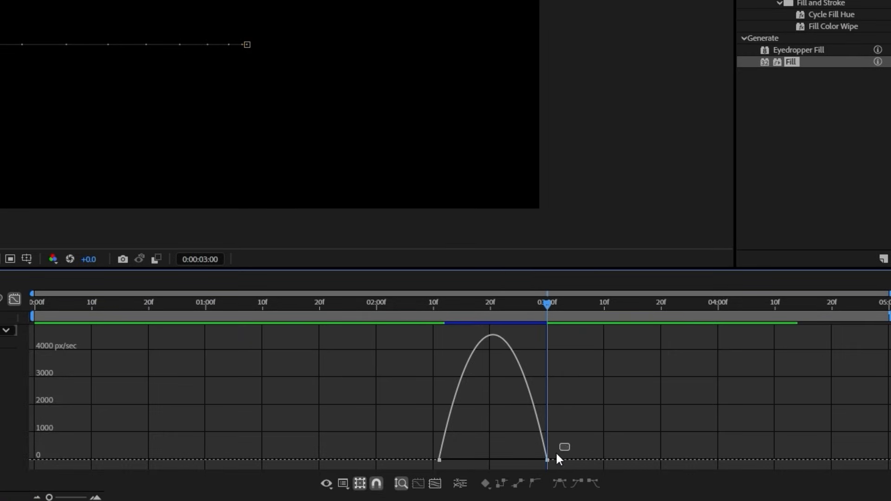
{"action": "left_click_drag", "start_coordinate": [529, 459], "coordinate": [490, 462]}
{"action": "left_click", "coordinate": [14, 299]}
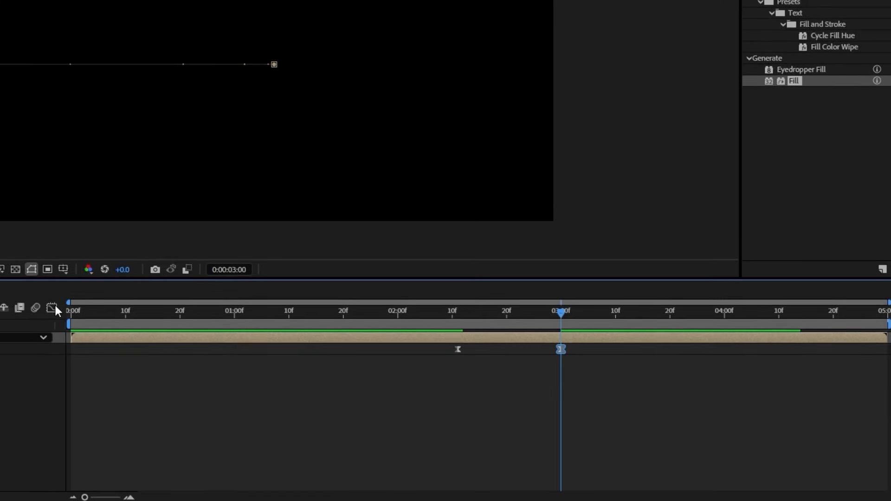
{"action": "key", "text": "space"}
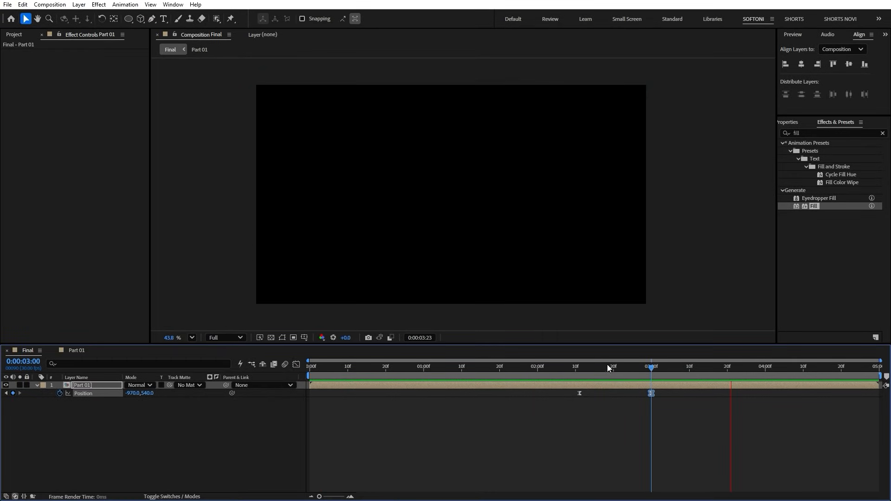
Slow the Part 01 slide by moving its last Position keyframe to about 0:00:03:14, and preview the motion.
{"action": "left_click", "coordinate": [608, 366]}
{"action": "left_click", "coordinate": [647, 398]}
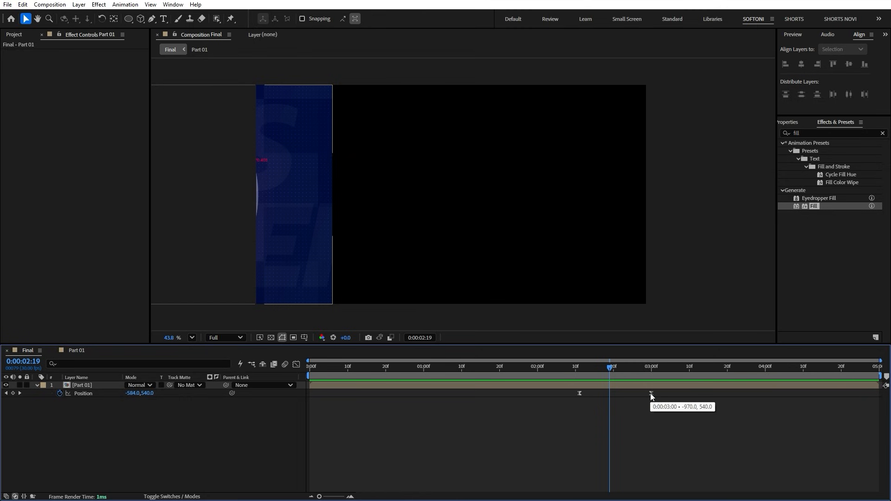
{"action": "left_click_drag", "start_coordinate": [650, 393], "coordinate": [705, 394]}
{"action": "left_click", "coordinate": [562, 367]}
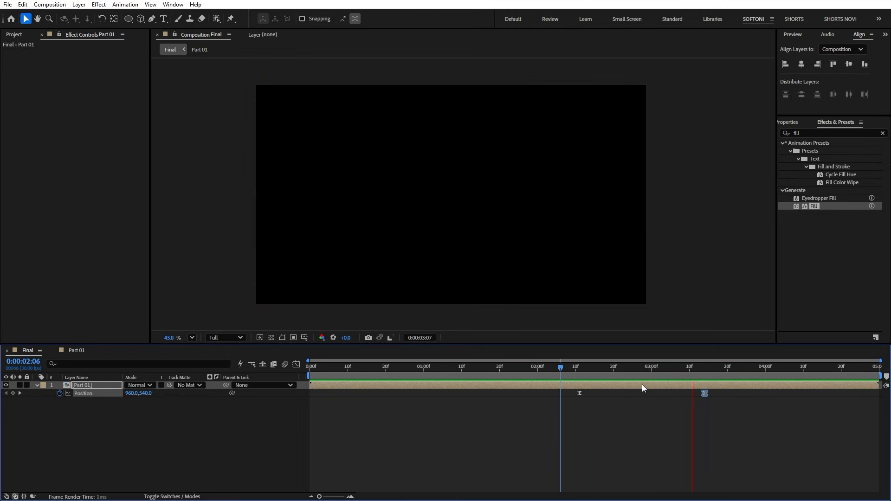
Add the Media 01 footage to the Final composition beneath the Part 01 layer and preview the transition.
{"action": "left_click_drag", "start_coordinate": [642, 374], "coordinate": [407, 367]}
{"action": "left_click", "coordinate": [42, 35]}
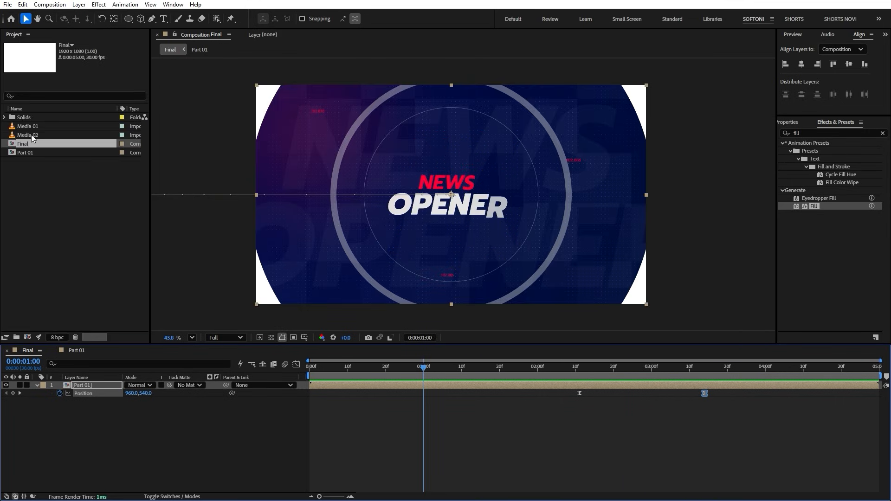
{"action": "left_click_drag", "start_coordinate": [28, 125], "coordinate": [168, 432]}
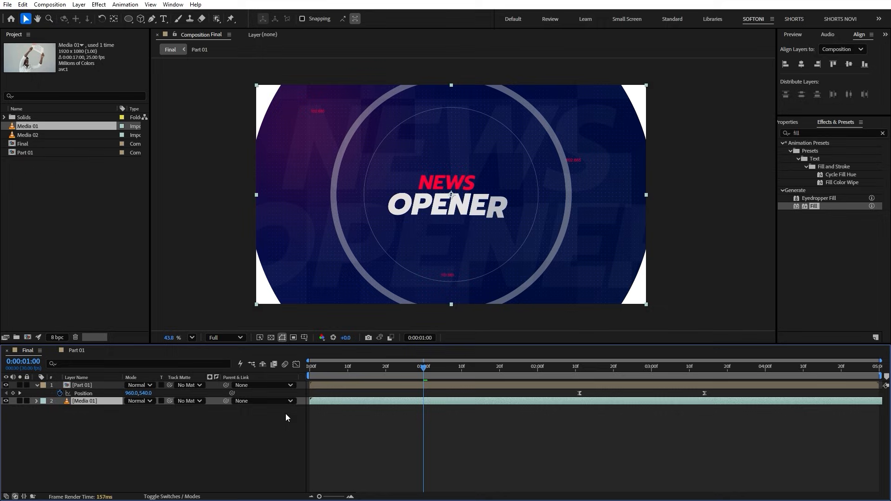
{"action": "key", "text": "space"}
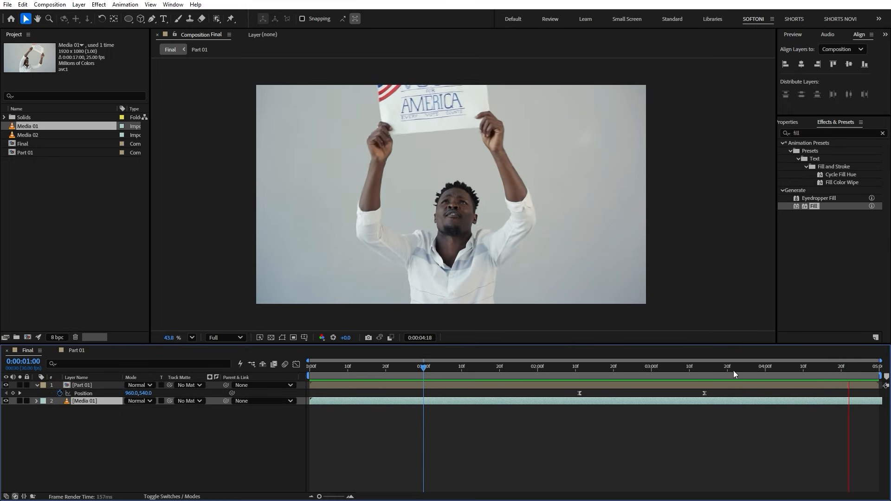
{"action": "left_click", "coordinate": [738, 370]}
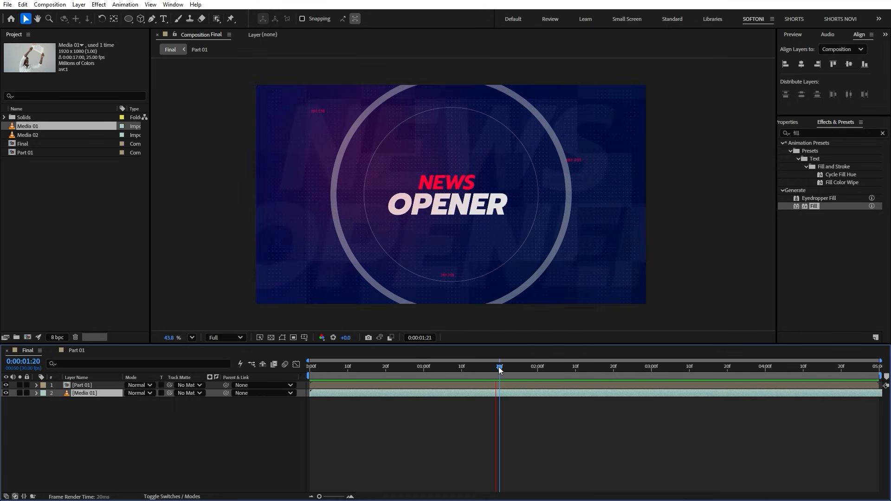
Preview the Part 01 to Media 01 transition and set the current time to 0:00:02:03.
{"action": "left_click", "coordinate": [534, 371]}
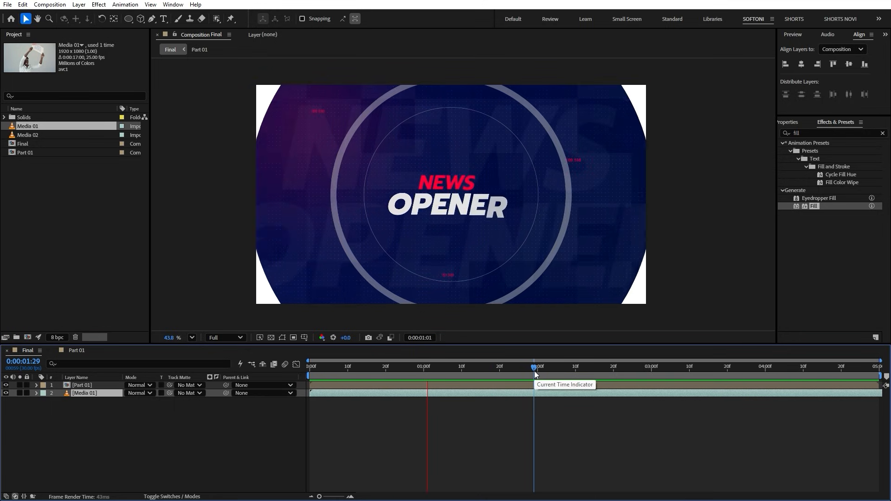
{"action": "left_click", "coordinate": [540, 371]}
{"action": "key", "text": "space"}
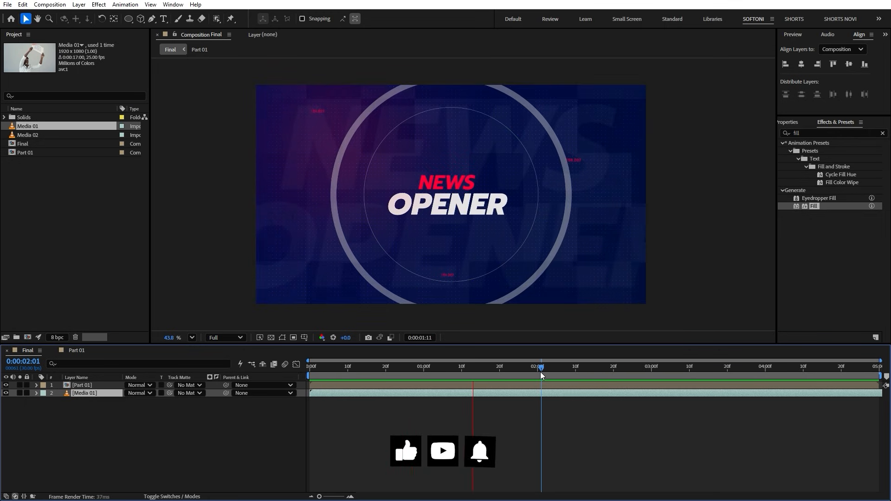
{"action": "left_click_drag", "start_coordinate": [540, 371], "coordinate": [548, 370]}
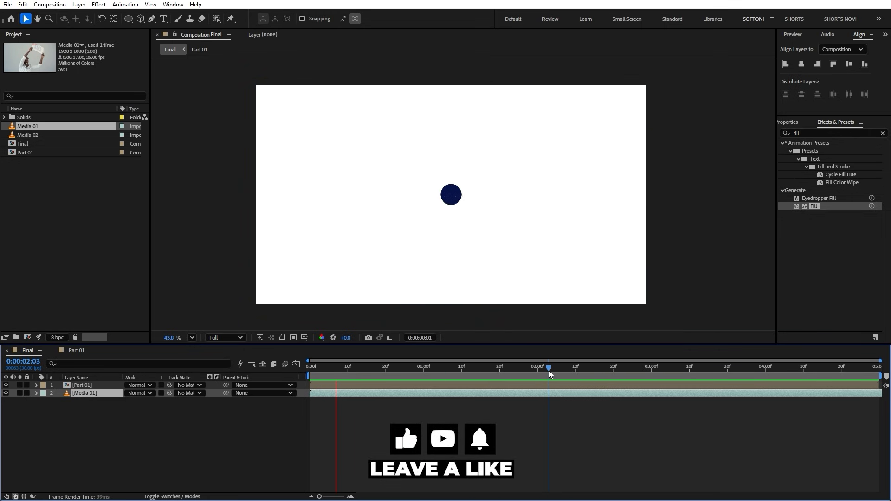